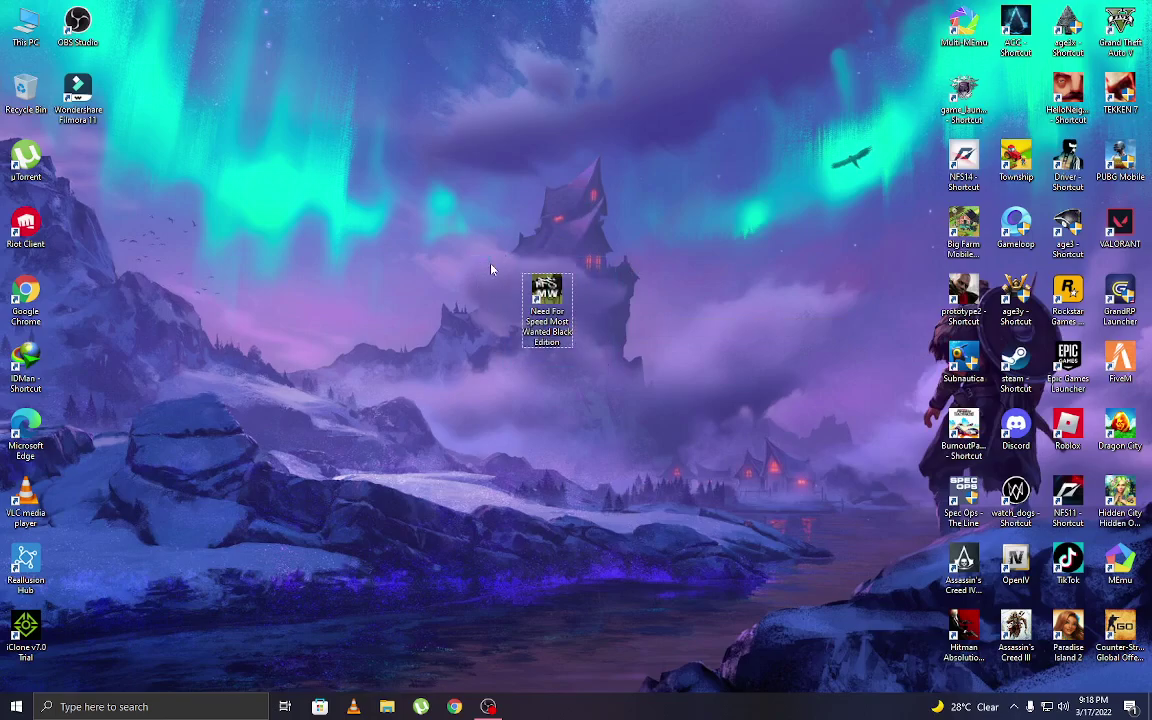
drag(631, 373, 631, 373)
drag(480, 263, 623, 420)
drag(489, 274, 544, 337)
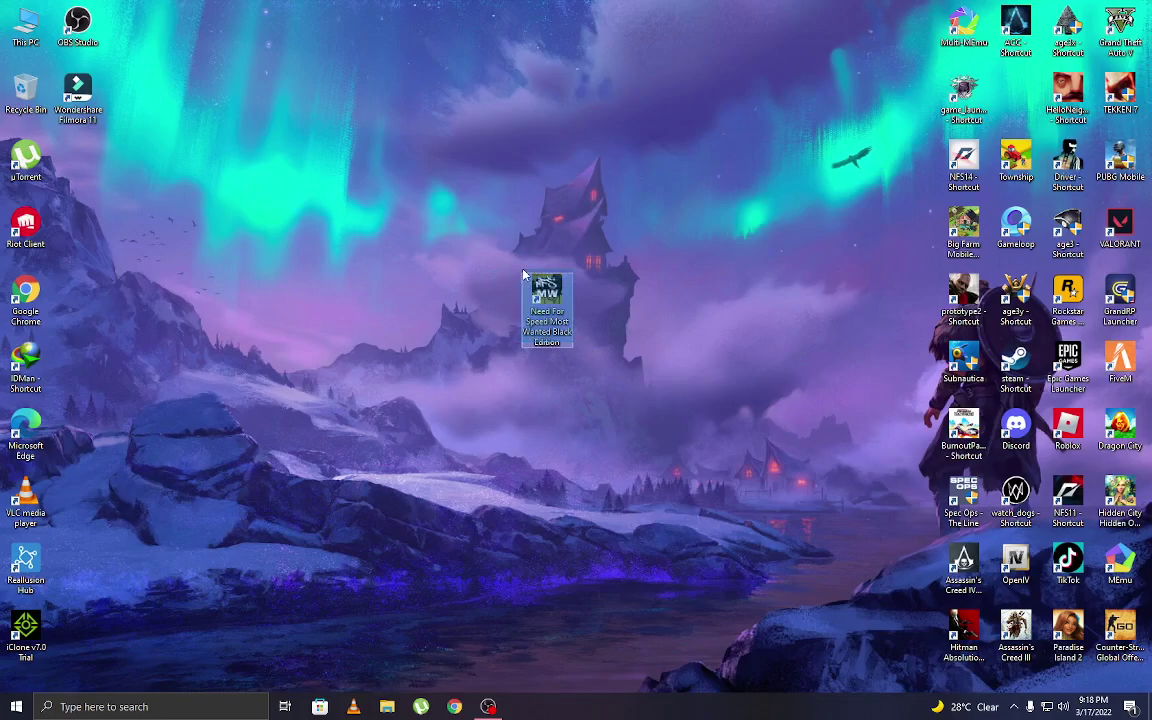
right_click(491, 244)
click(532, 284)
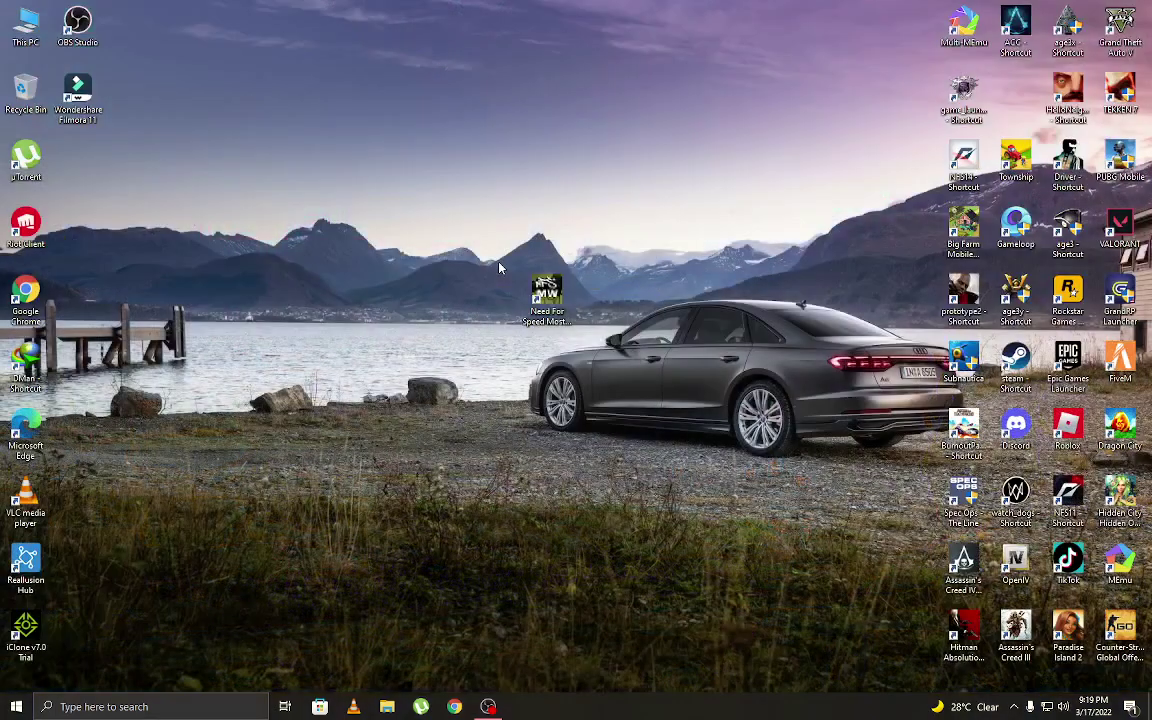
Step: Move the Need For Speed Most Wanted Black Edition shortcut slightly higher on the desktop and refresh the desktop
drag(566, 229, 594, 196)
right_click(501, 188)
click(522, 229)
right_click(490, 219)
click(510, 261)
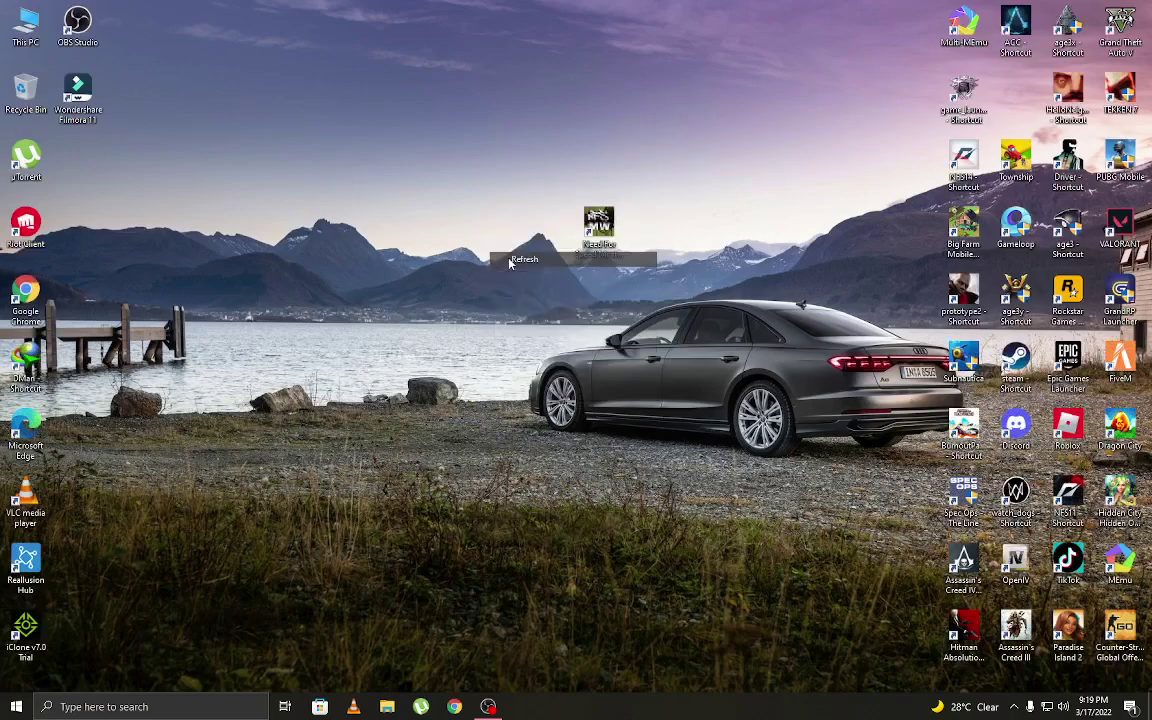
right_click(465, 217)
click(492, 252)
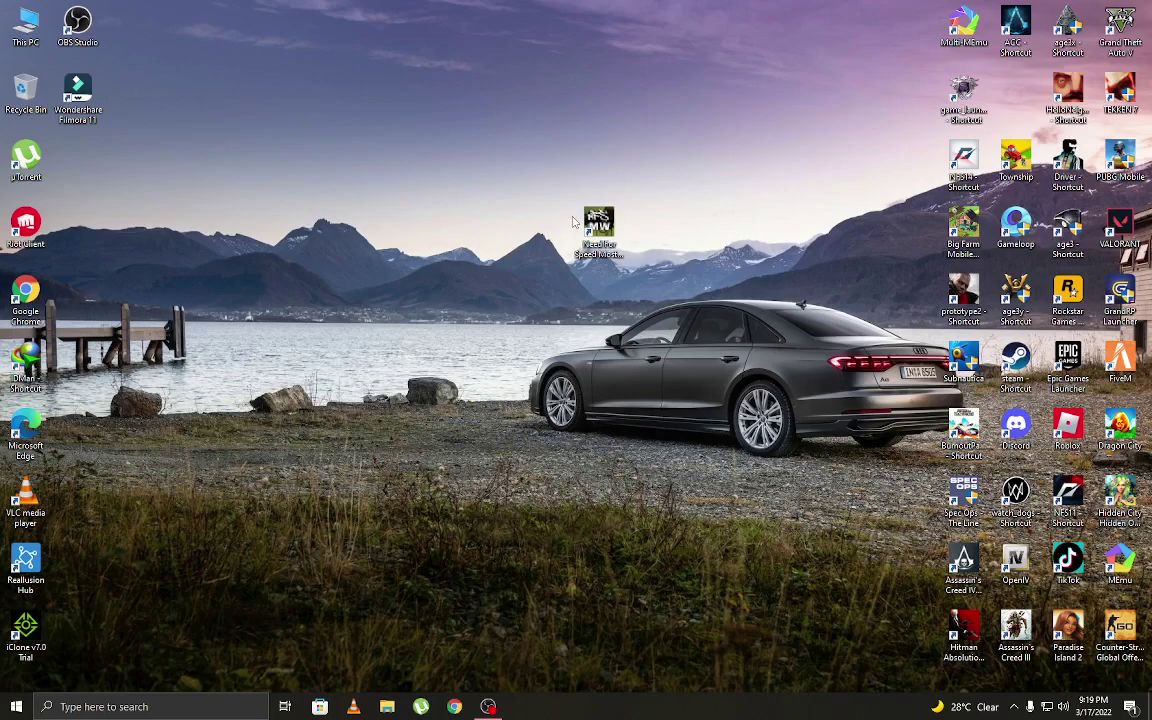
right_click(530, 197)
click(556, 240)
right_click(498, 206)
click(527, 250)
Step: Extract all the mod archives in the Downloads\Compressed folder, each into its own separate folder
double_click(30, 28)
click(57, 177)
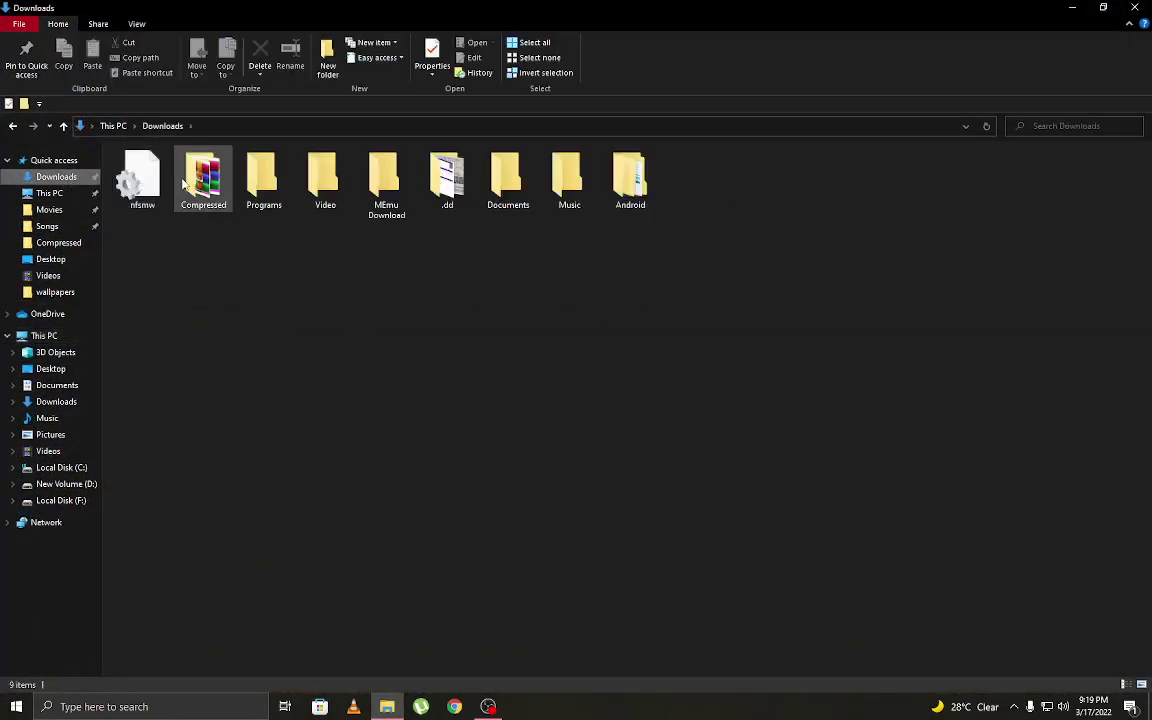
double_click(203, 177)
drag(787, 364, 152, 148)
right_click(163, 176)
click(212, 259)
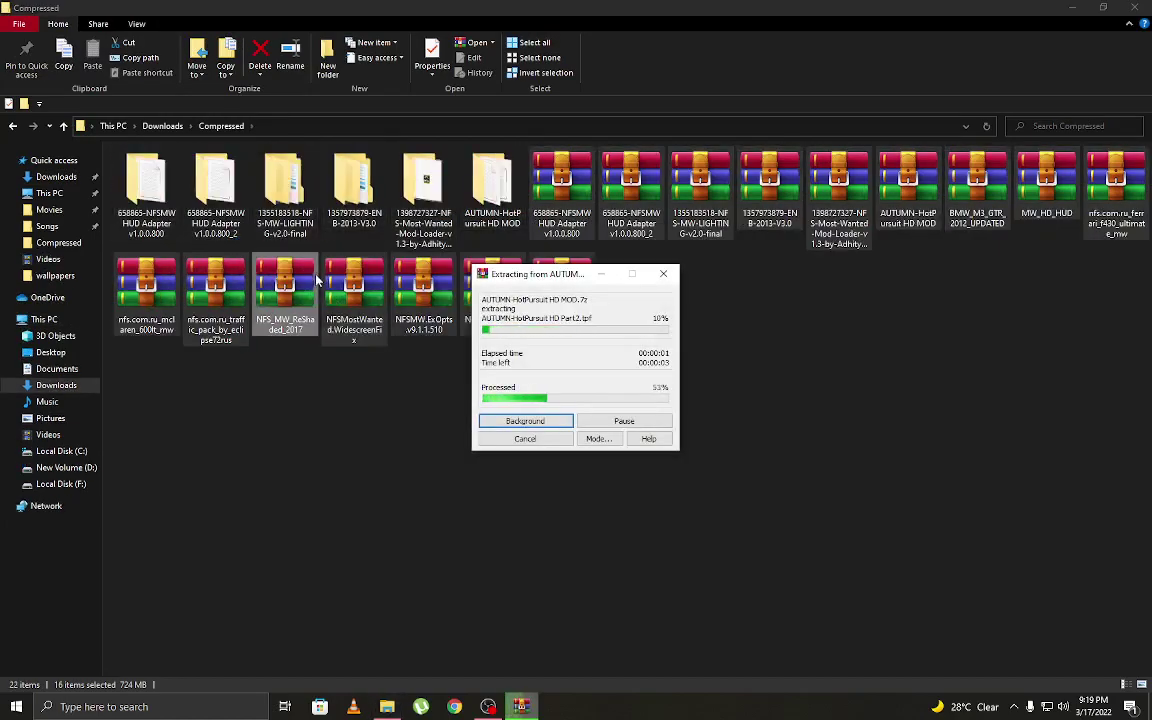
Step: Delete the duplicate folder 658865-NFSMW HUD Adapter v1.0.0.800_2 and open 658865-NFSMW HUD Adapter v1.0.0.800 in a half-screen window
click(212, 195)
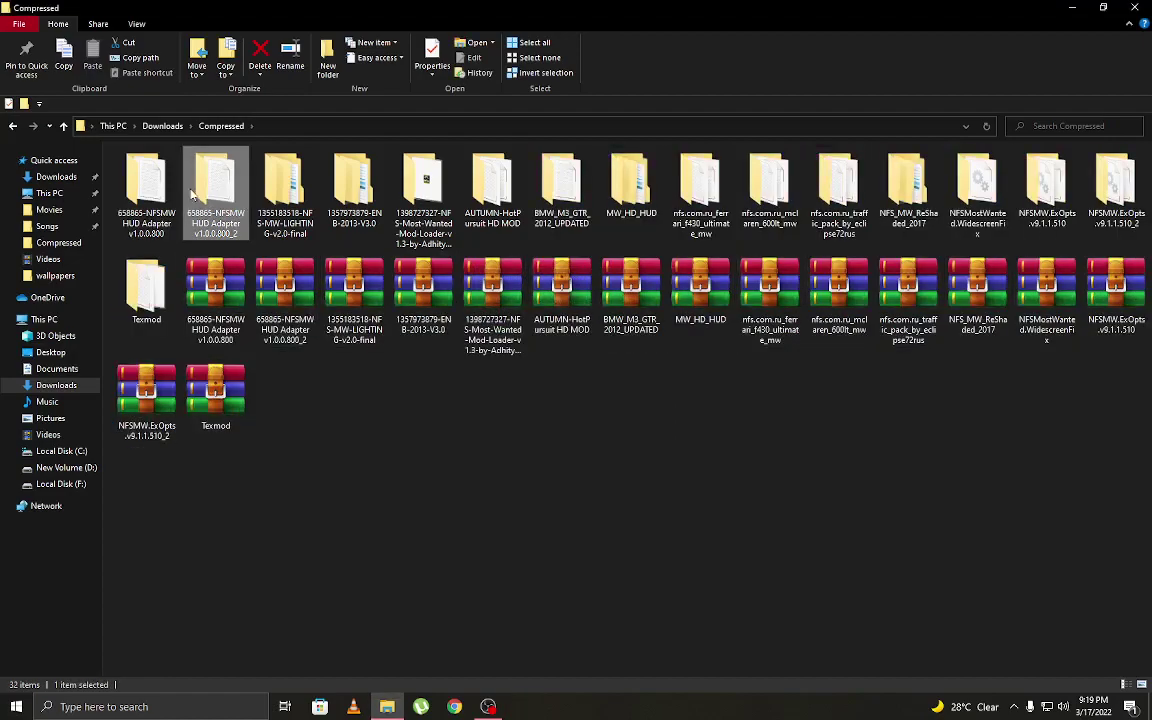
key(Delete)
double_click(146, 185)
key(super+Left)
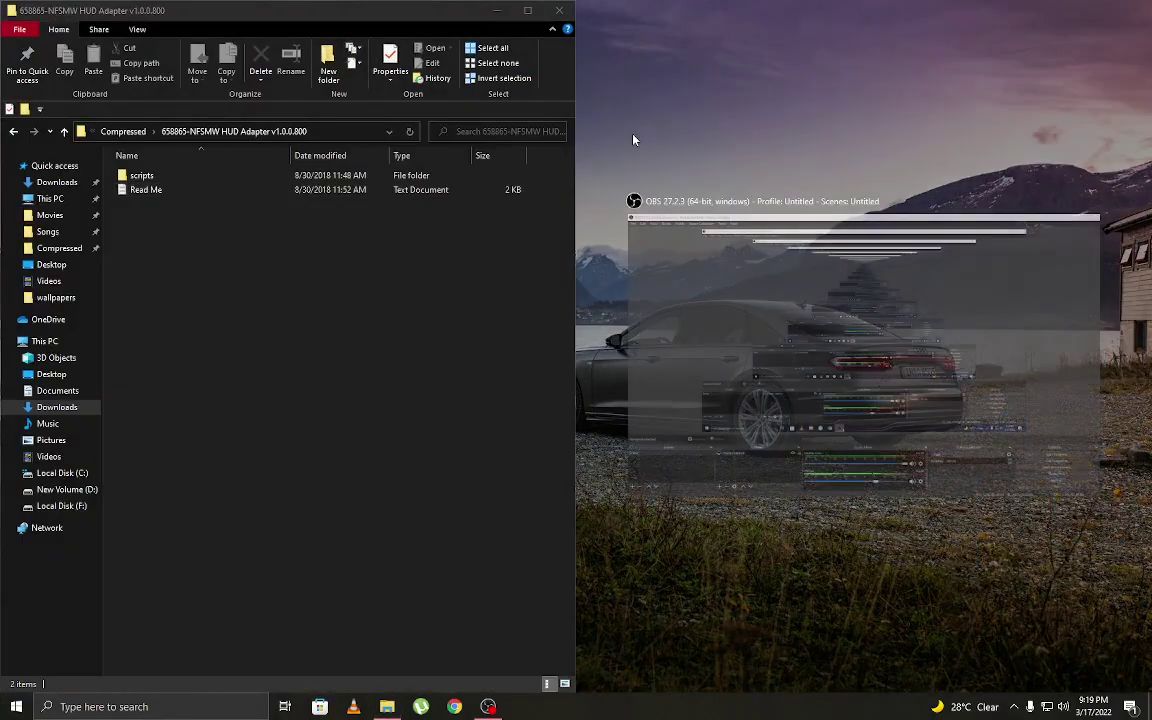
Step: Open the Need For Speed Most Wanted Black Edition install folder in the other half of the screen
right_click(608, 224)
click(665, 246)
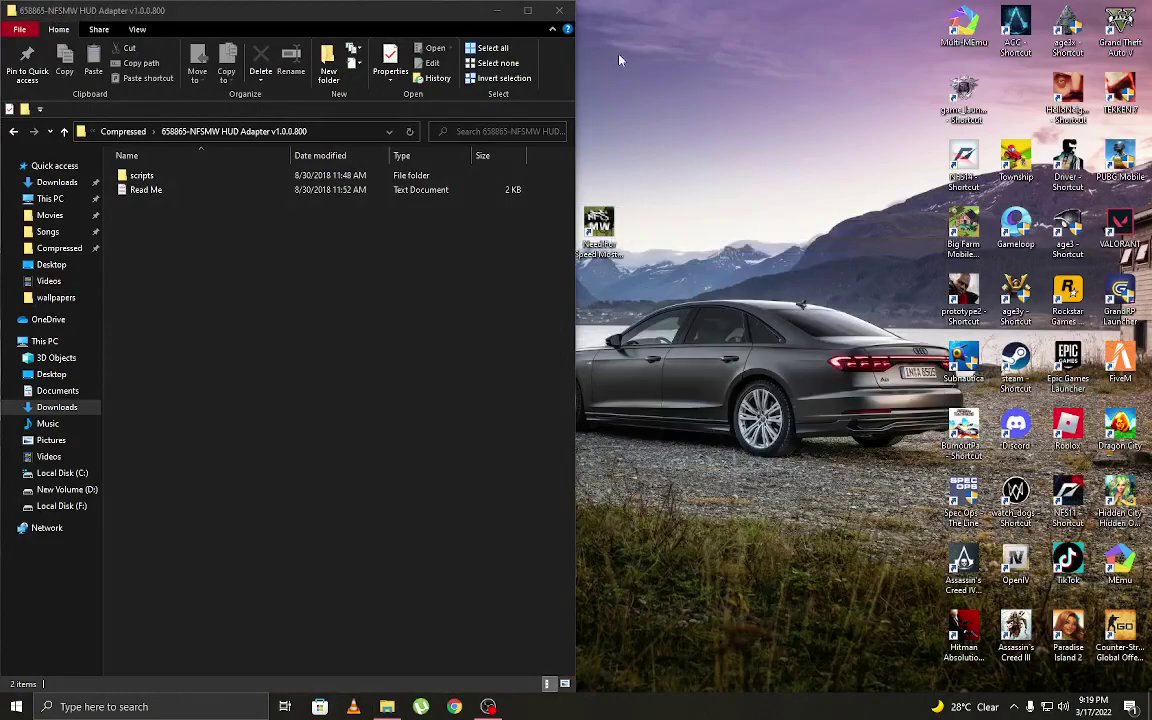
drag(583, 314, 1150, 306)
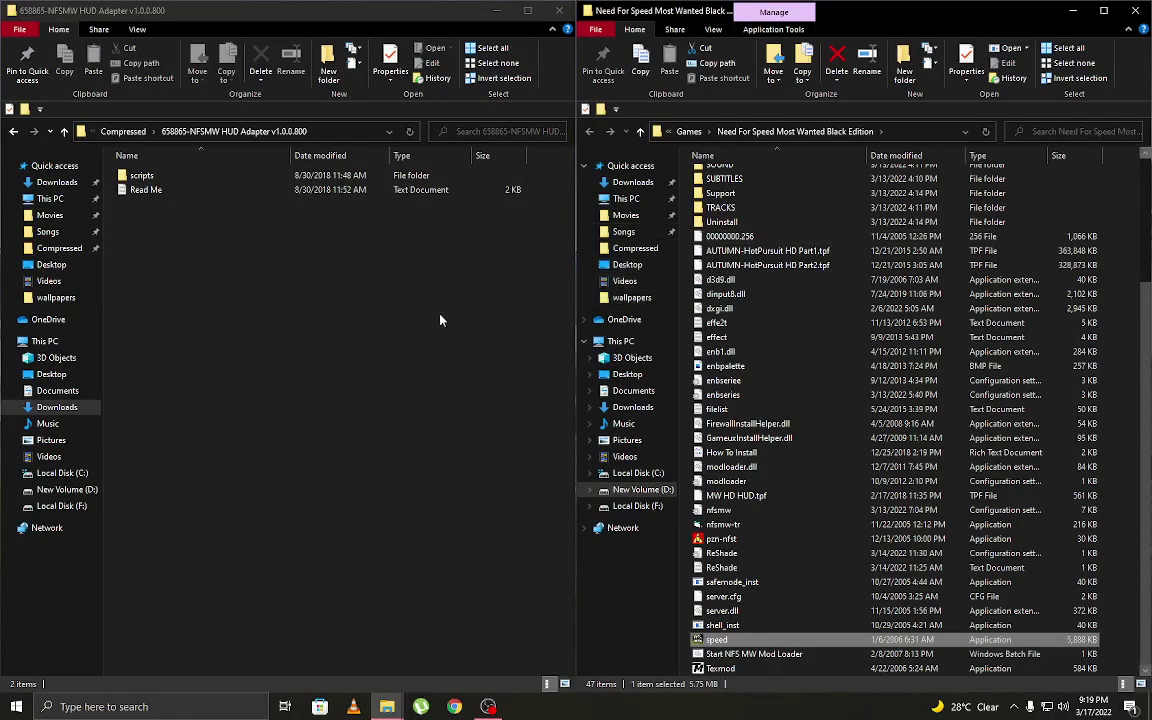
Step: Copy the HUD Adapter's scripts folder into the game folder with TeraCopy, overwriting all existing files, and delete the extracted HUD Adapter folder
drag(127, 177, 960, 360)
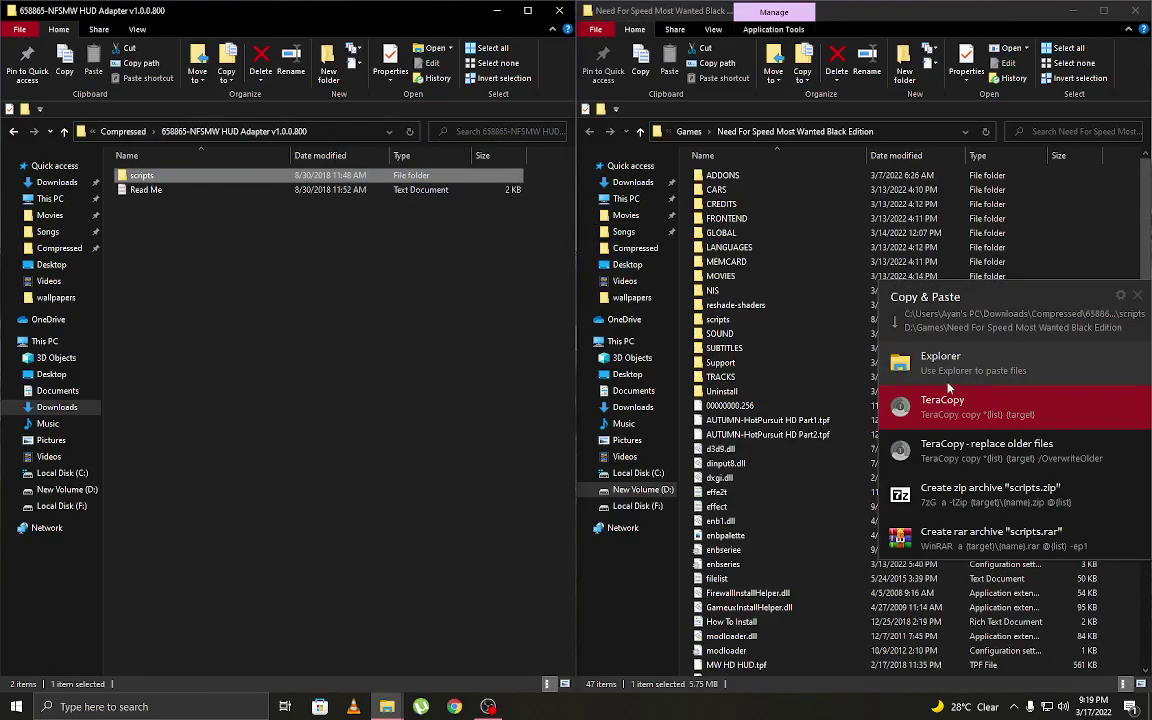
click(918, 440)
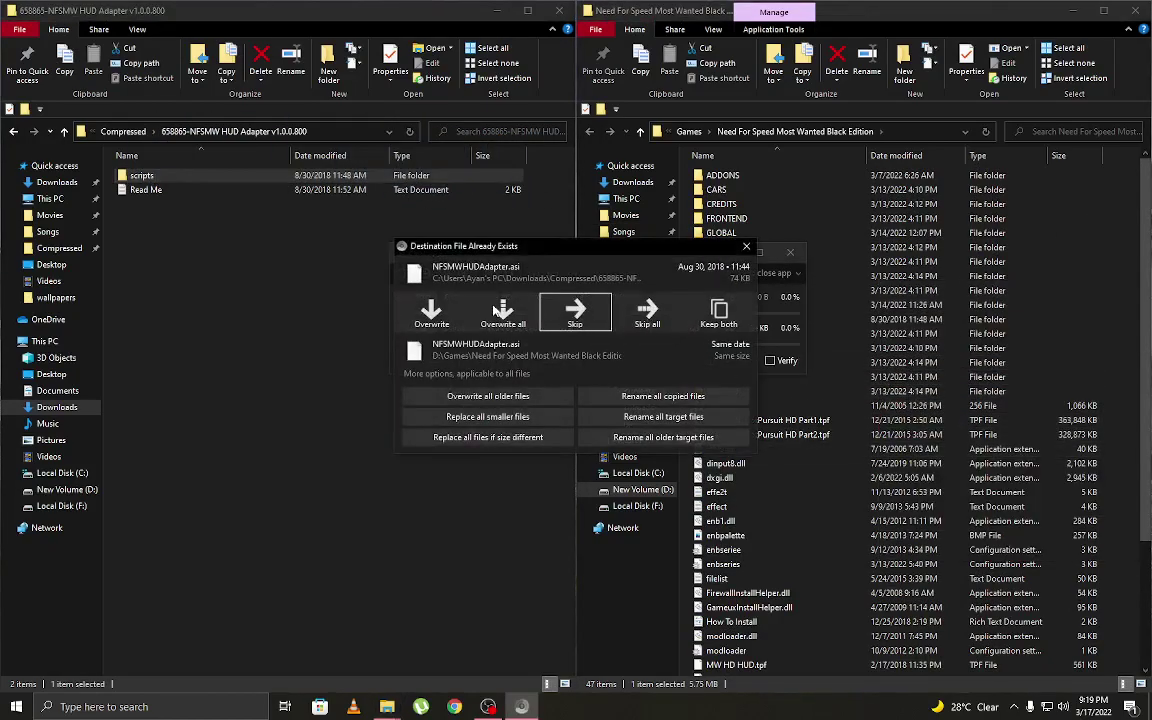
click(501, 313)
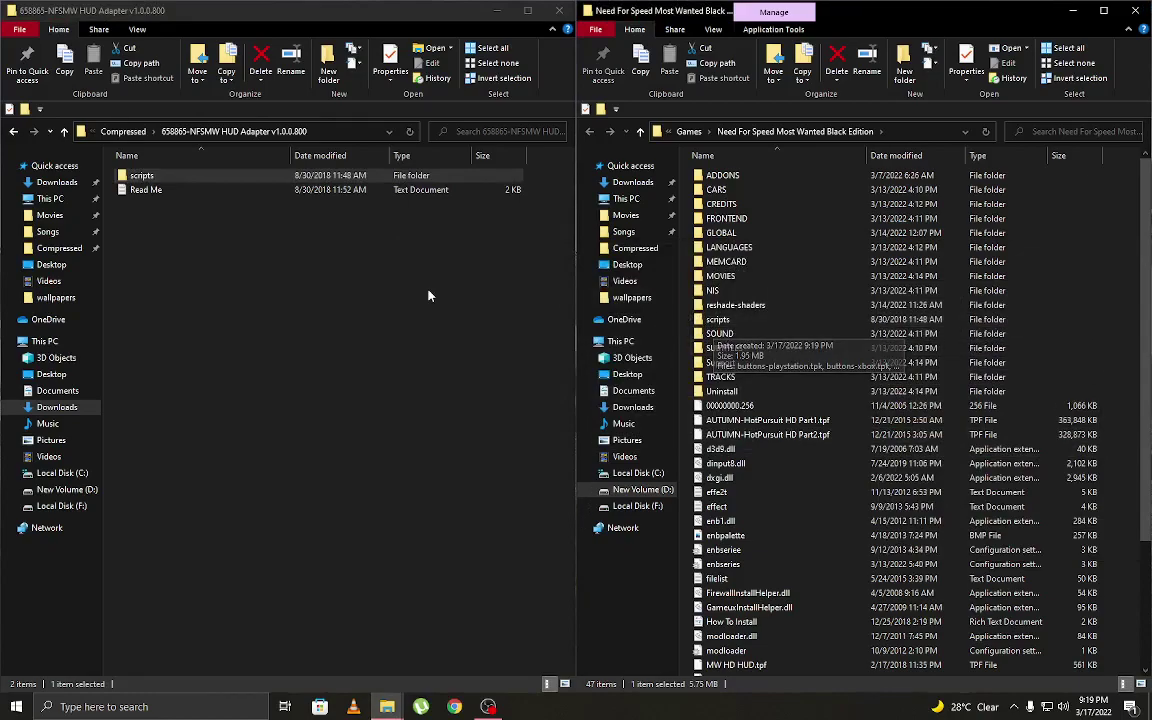
click(14, 131)
key(Delete)
double_click(140, 192)
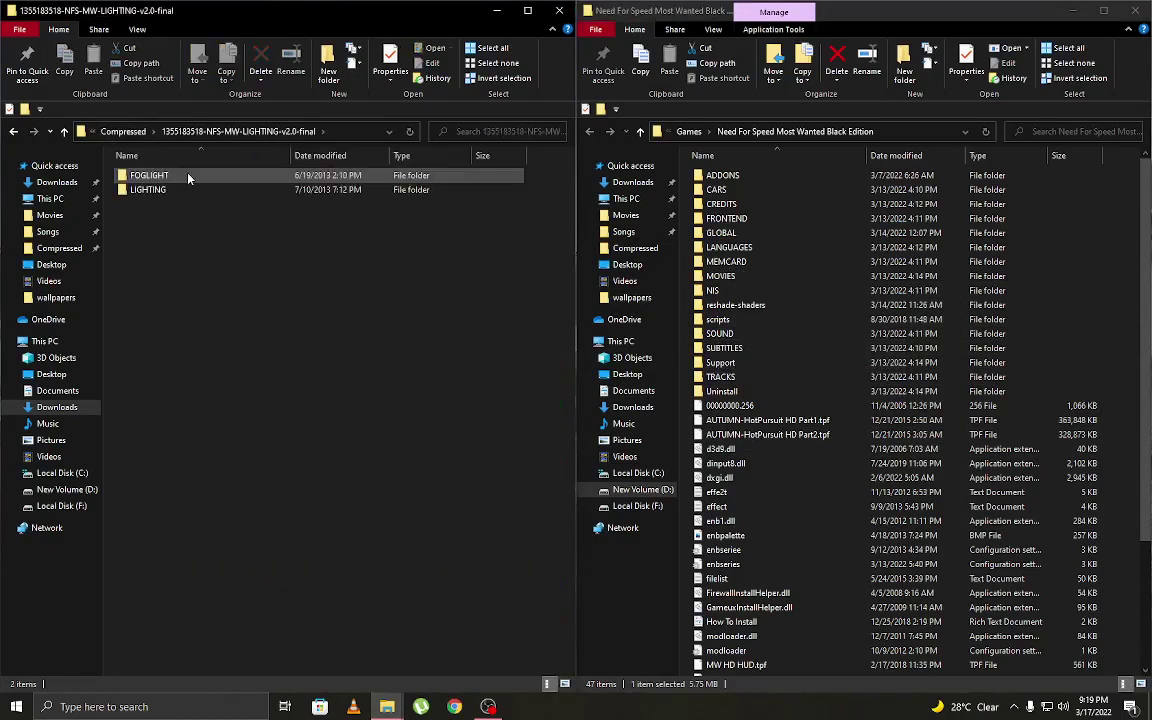
key(alt+Left)
double_click(139, 196)
double_click(759, 175)
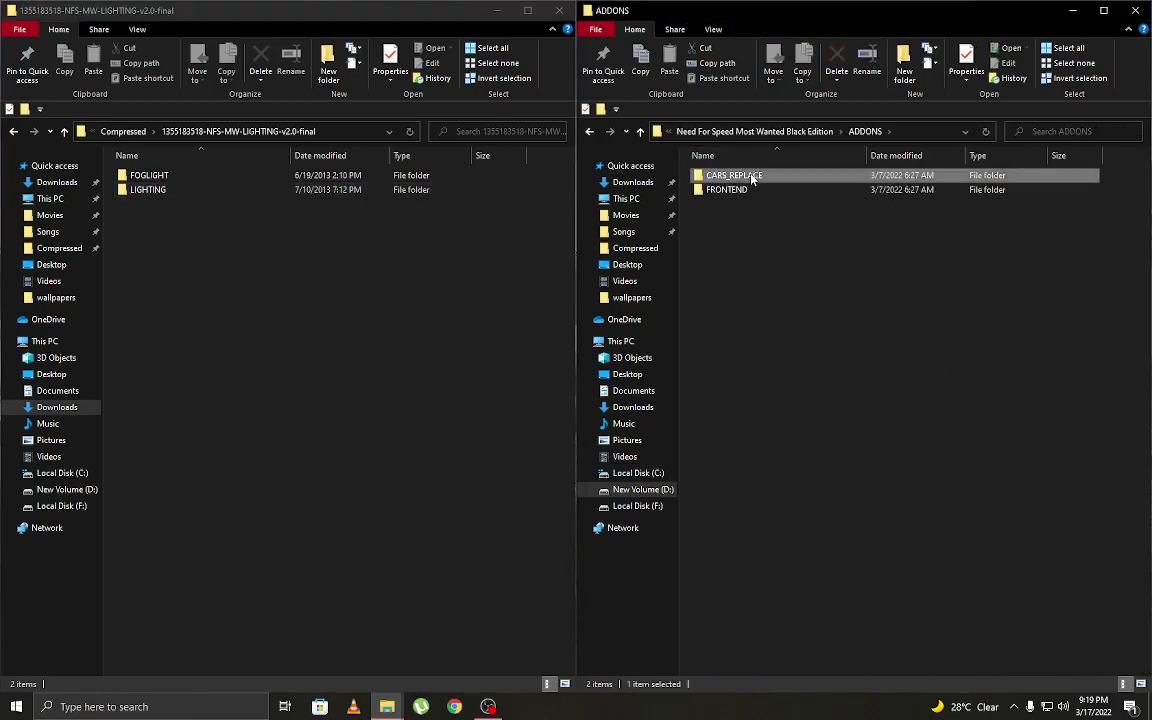
double_click(755, 177)
click(253, 223)
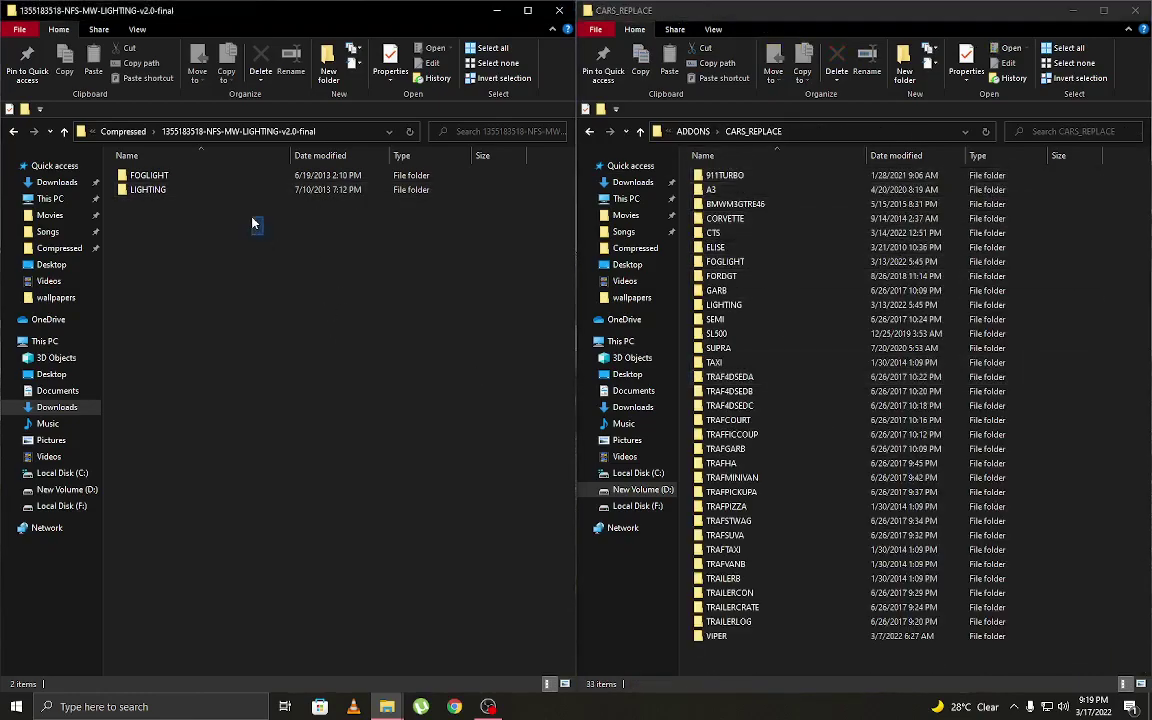
Step: Copy the FOGLIGHT and LIGHTING folders into CARS_REPLACE with TeraCopy, overwriting all existing files
drag(225, 240, 1124, 282)
click(1025, 398)
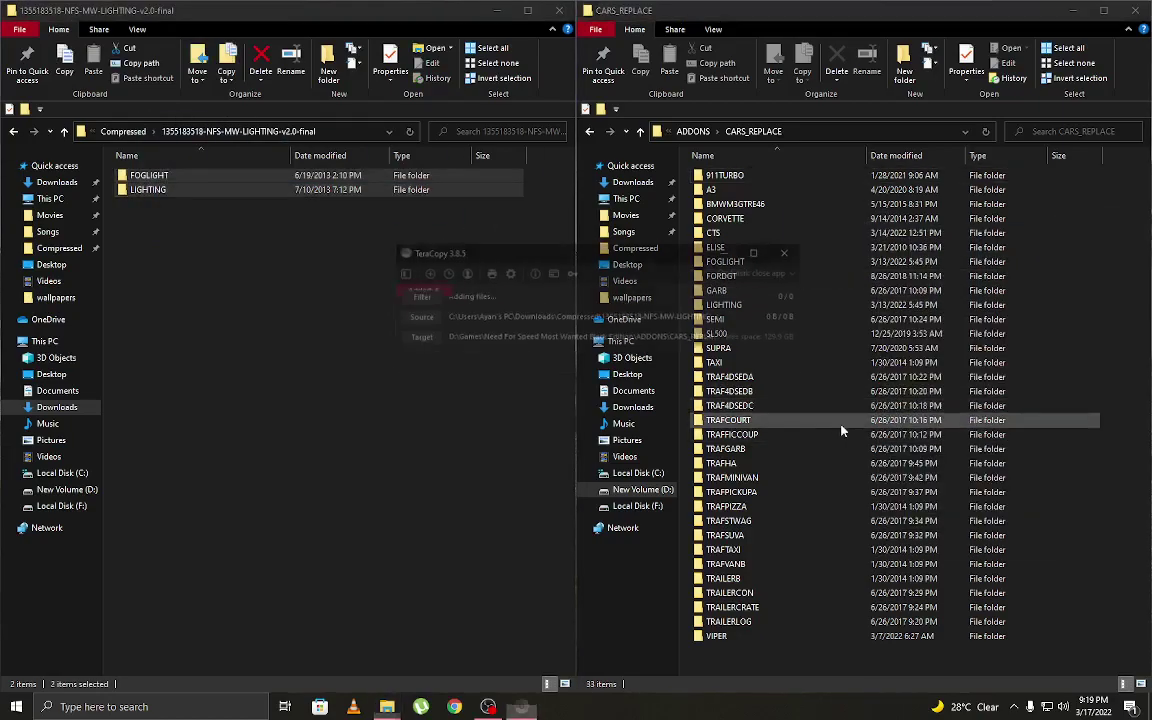
click(503, 314)
click(253, 240)
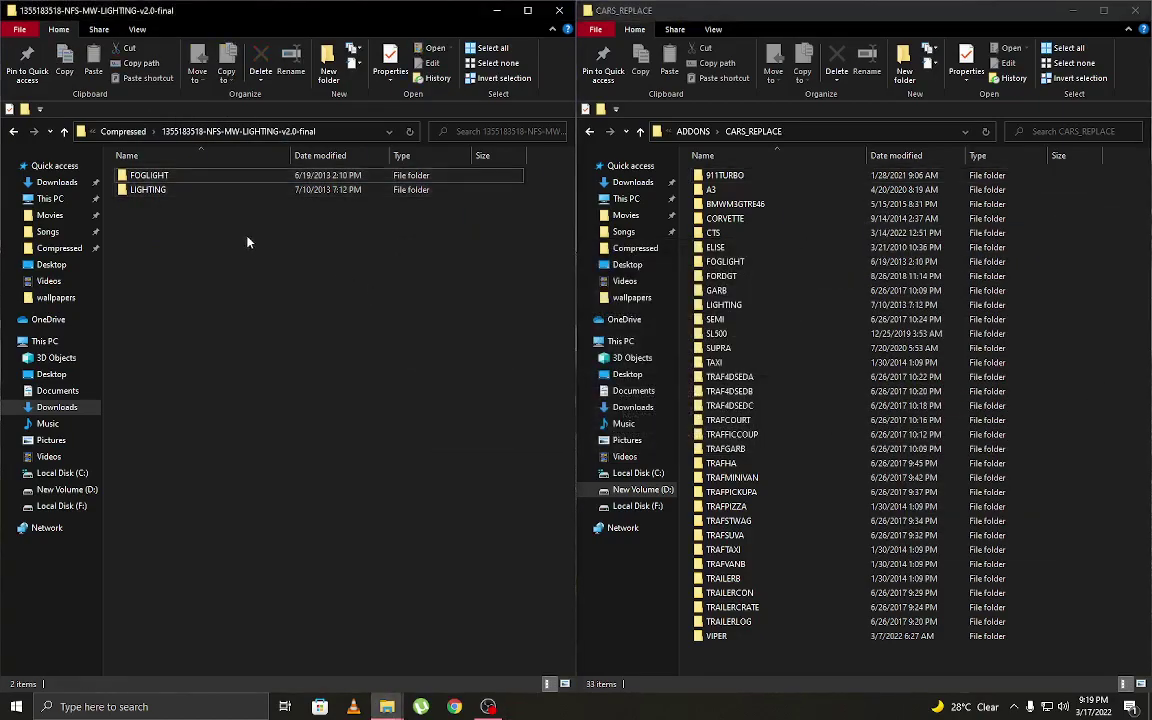
key(BackSpace)
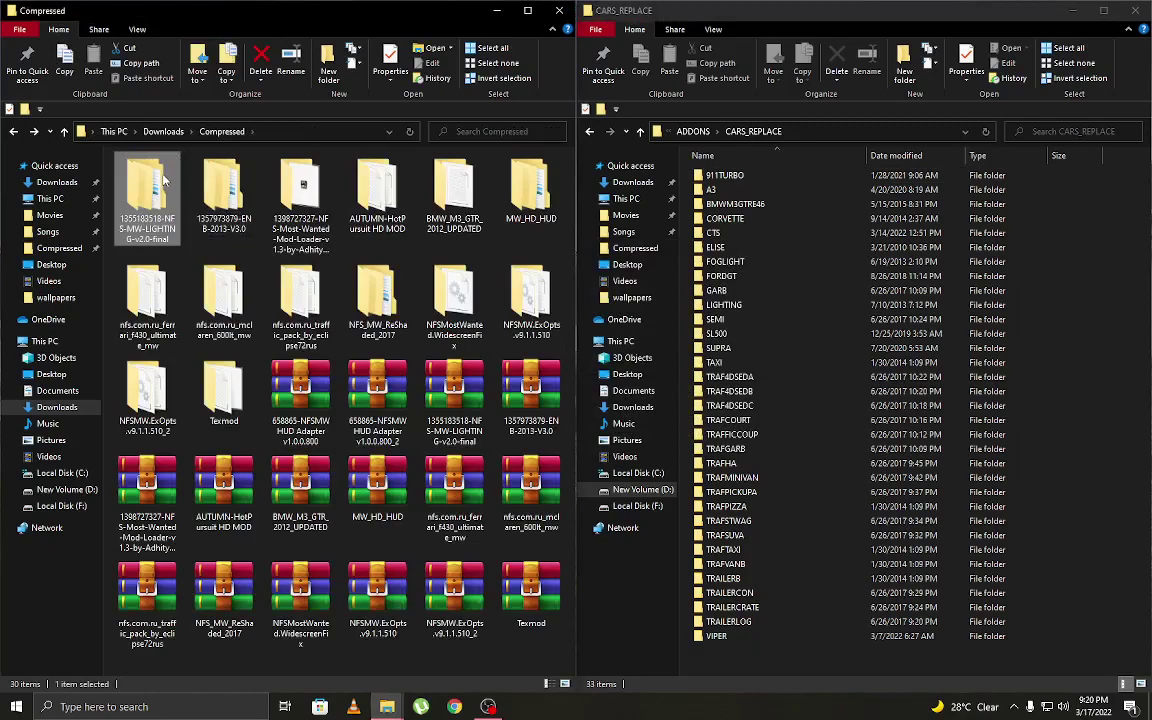
double_click(165, 180)
click(680, 292)
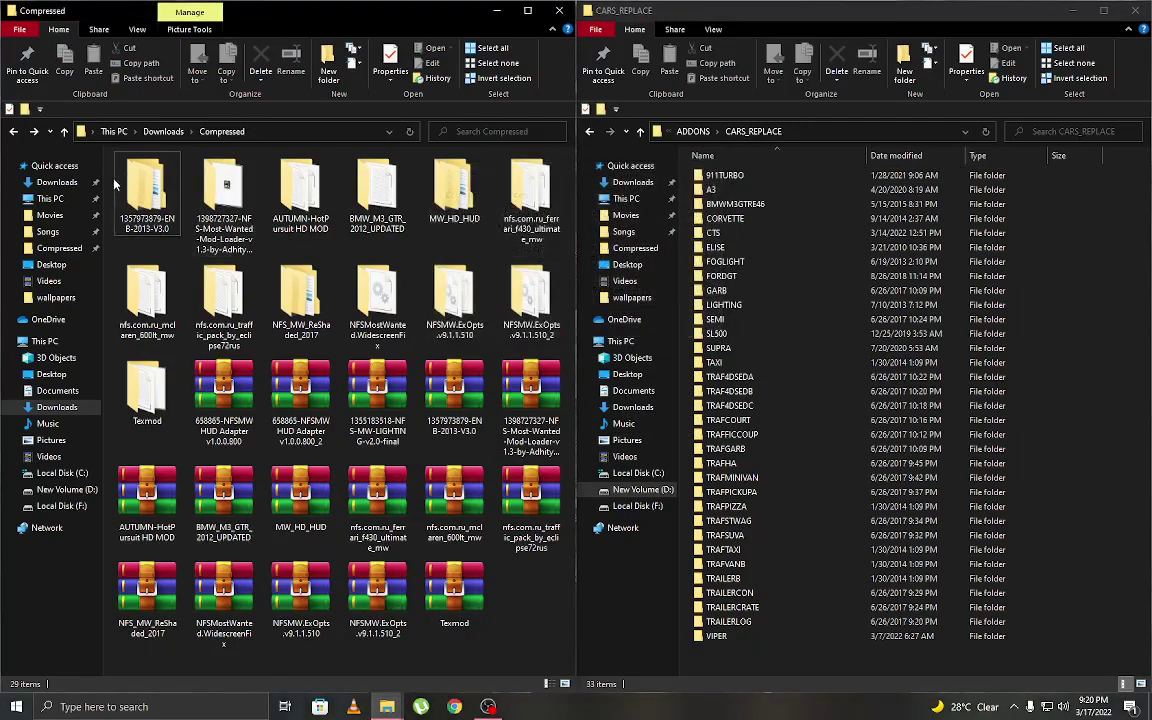
double_click(143, 183)
double_click(160, 176)
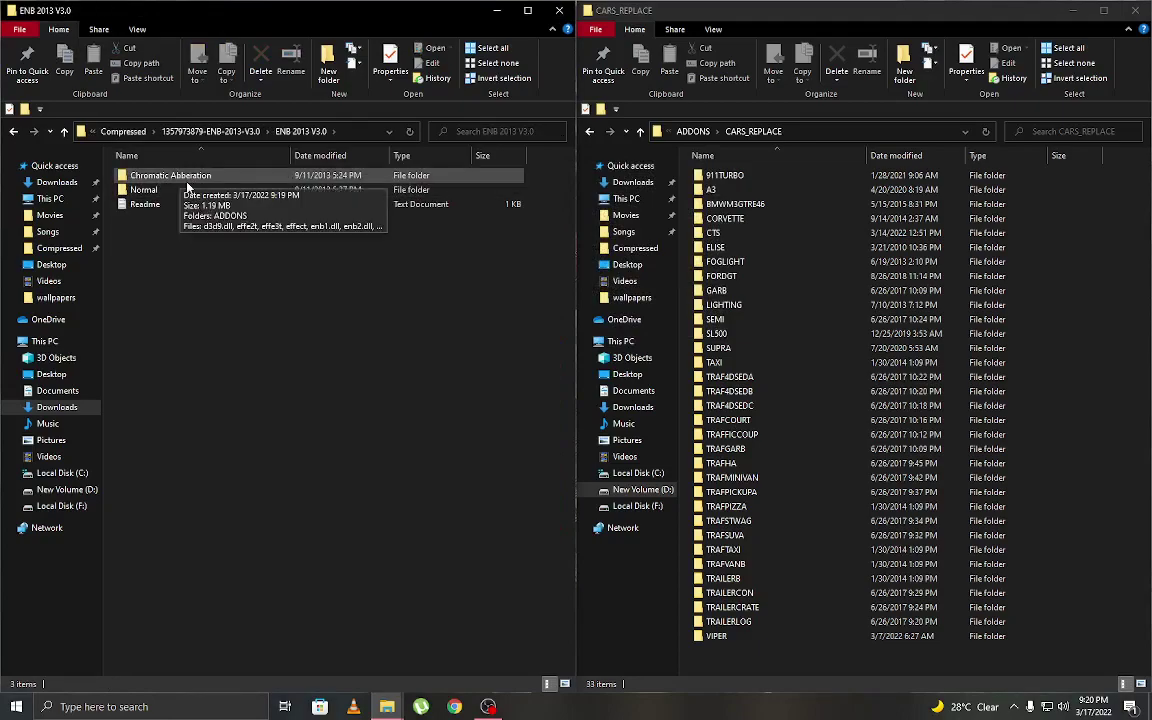
double_click(183, 178)
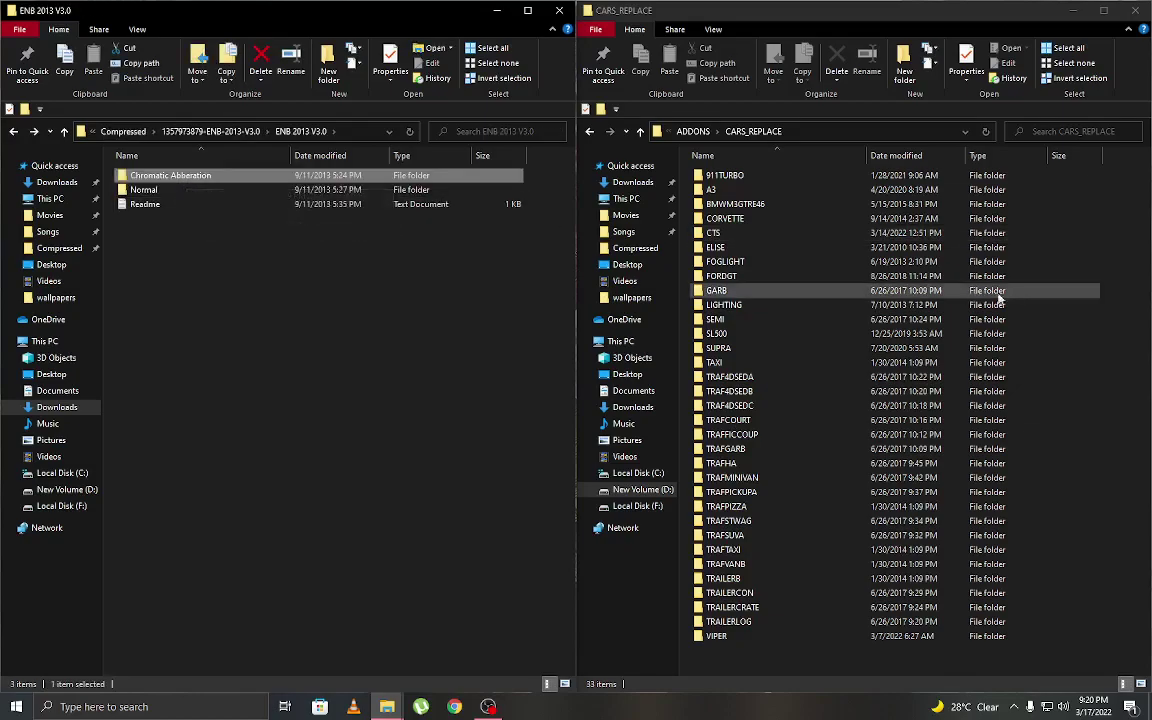
click(1108, 273)
key(BackSpace)
click(1111, 270)
key(BackSpace)
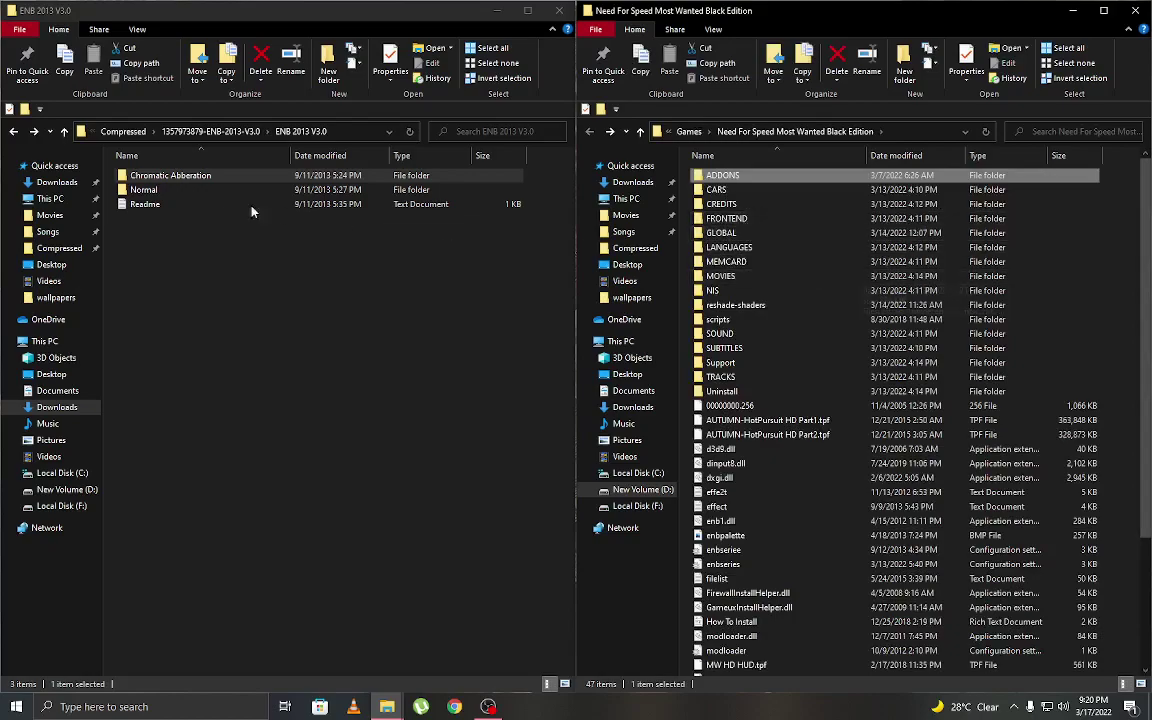
Step: Copy everything in the Chromatic Abberation folder into the game's main folder, overwriting the existing files
double_click(221, 175)
drag(216, 413, 1111, 305)
click(949, 415)
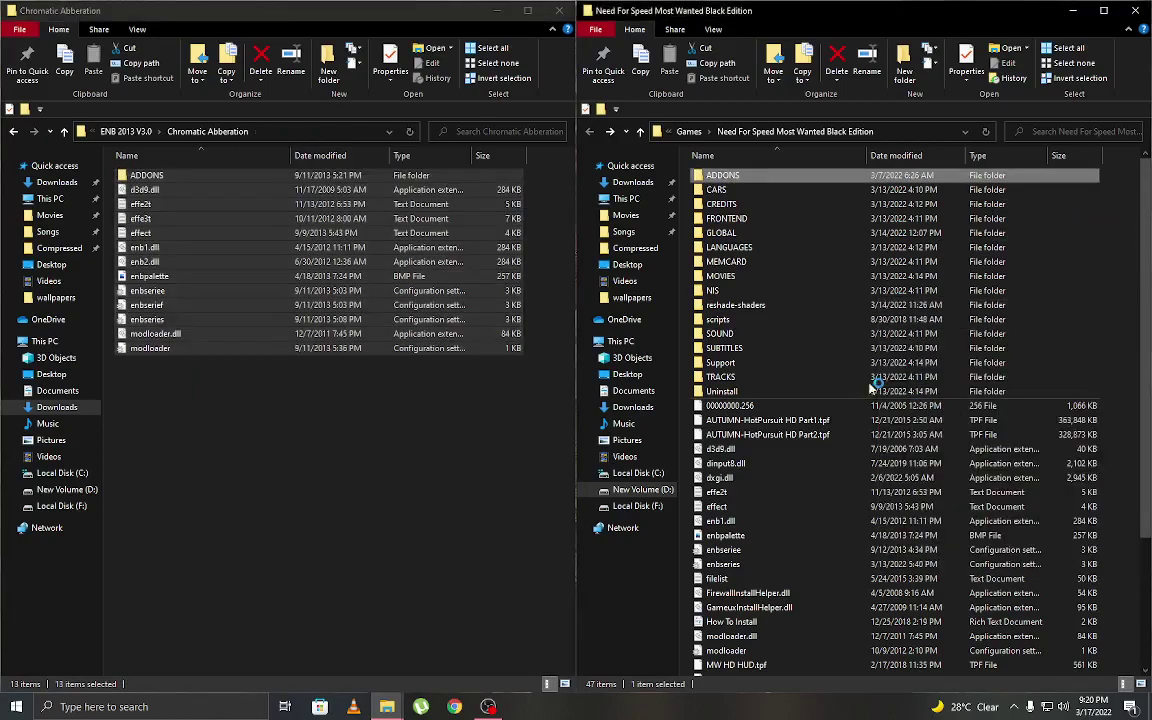
click(394, 388)
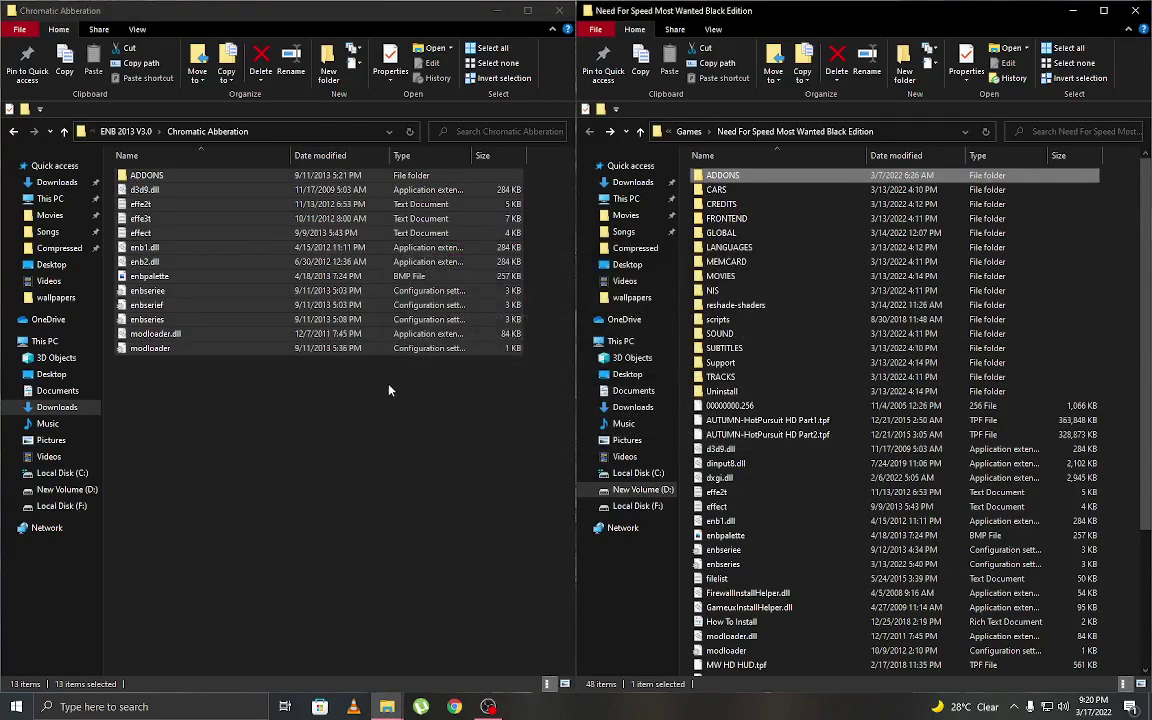
click(342, 374)
key(BackSpace)
key(BackSpace)
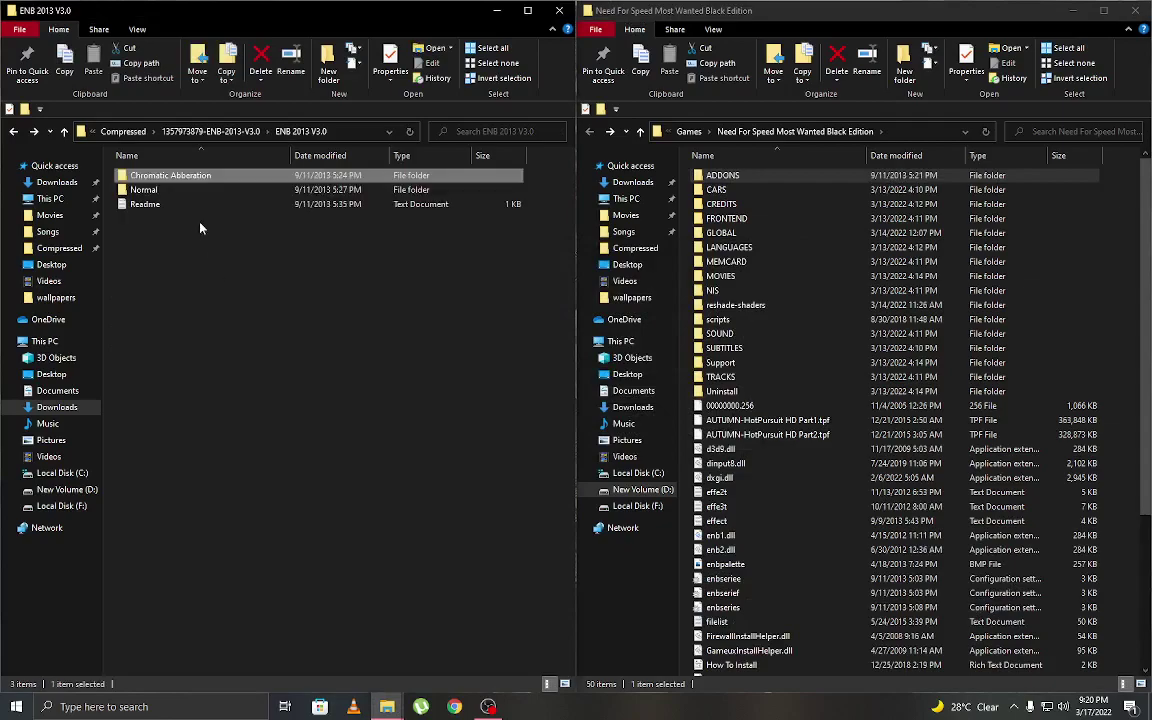
key(BackSpace)
key(Delete)
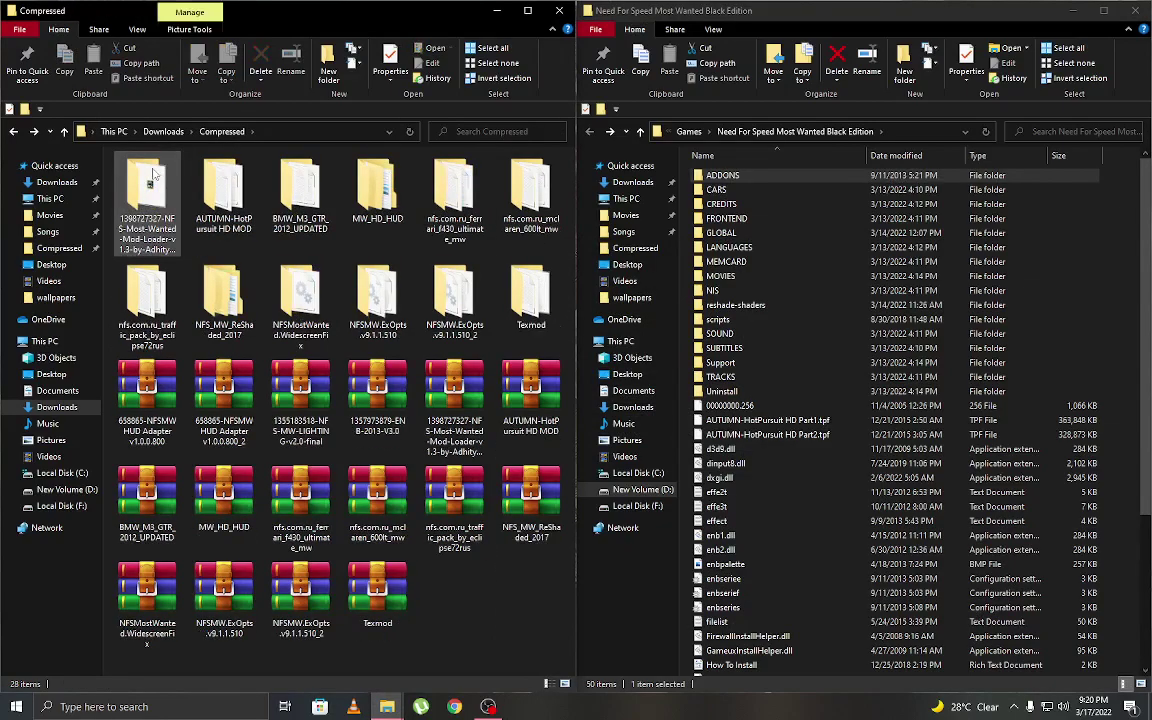
double_click(163, 180)
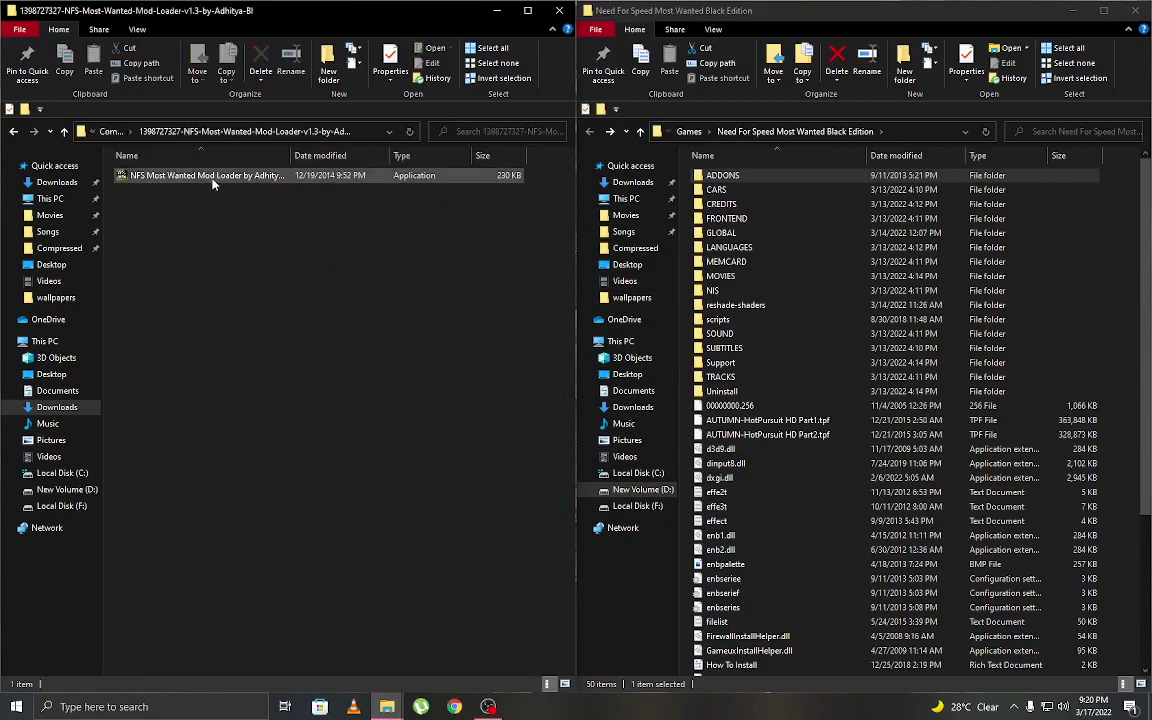
double_click(212, 180)
click(618, 468)
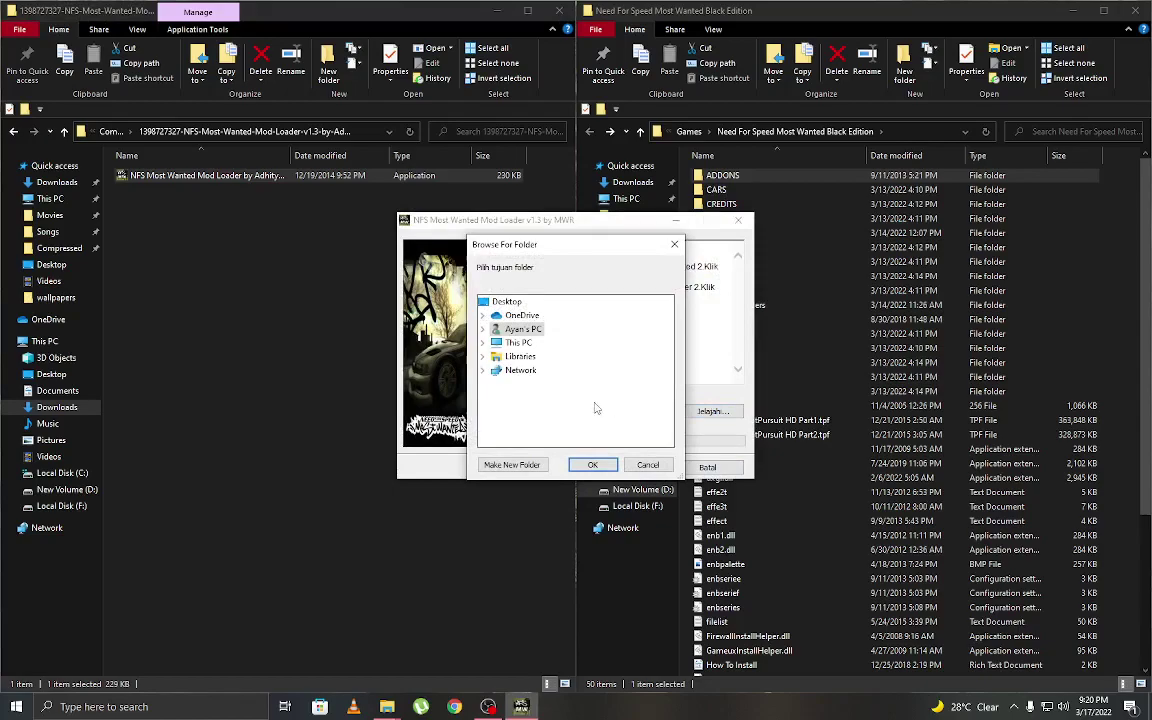
click(591, 466)
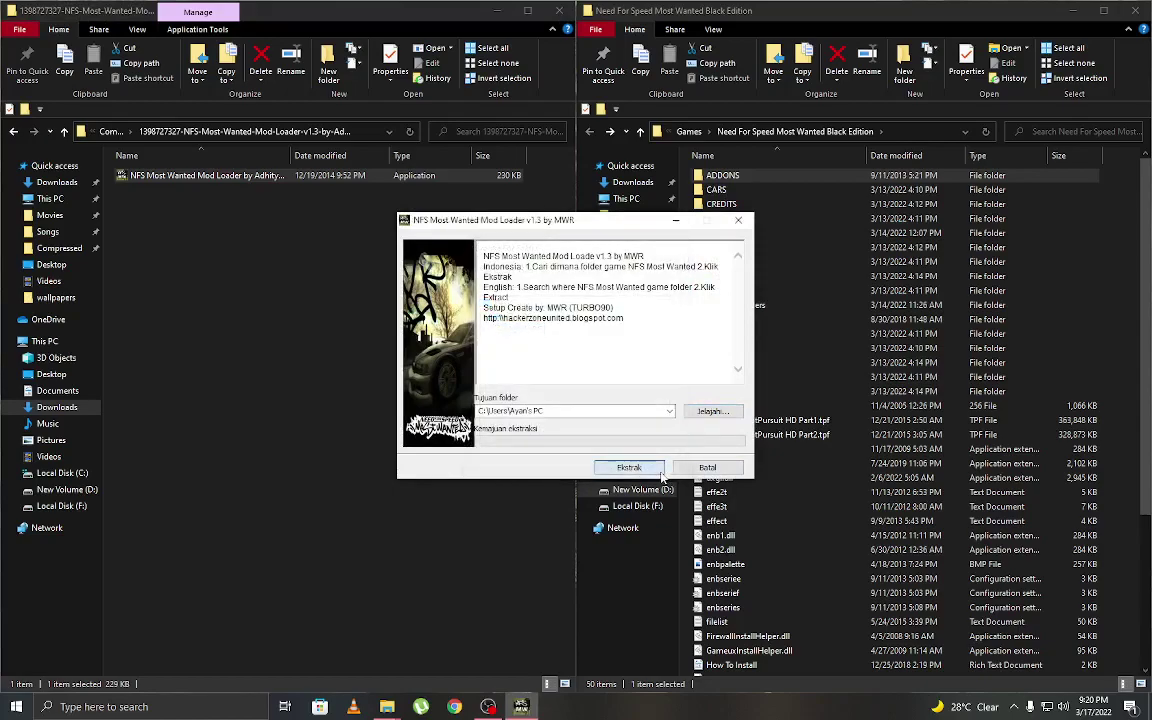
click(686, 468)
Step: Return to the Compressed folder and delete the extracted NFS Most Wanted Mod Loader v1.3 folder
click(452, 340)
key(alt+Left)
key(Delete)
key(Return)
key(alt+Up)
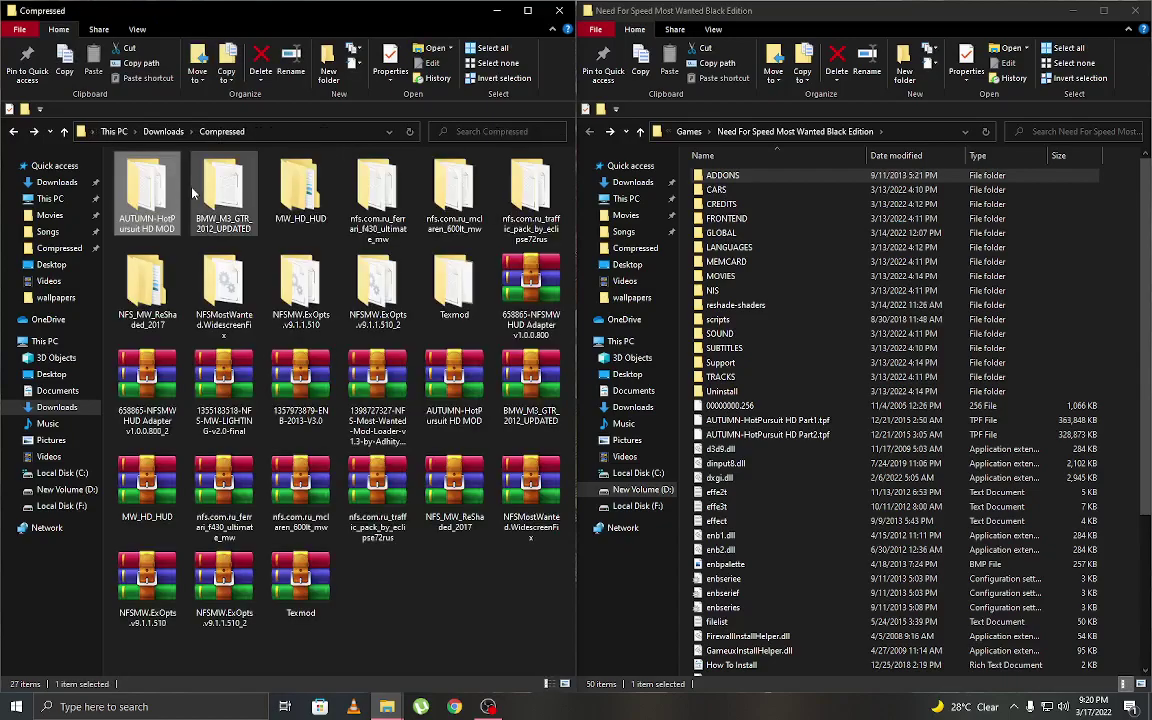
Step: Examine the contents of the MW_HD_HUD folder down to its source subfolders and the ADDONS folder in nfs.com.ru_ferrari_f430_ultimate_mw
double_click(204, 185)
key(alt+Up)
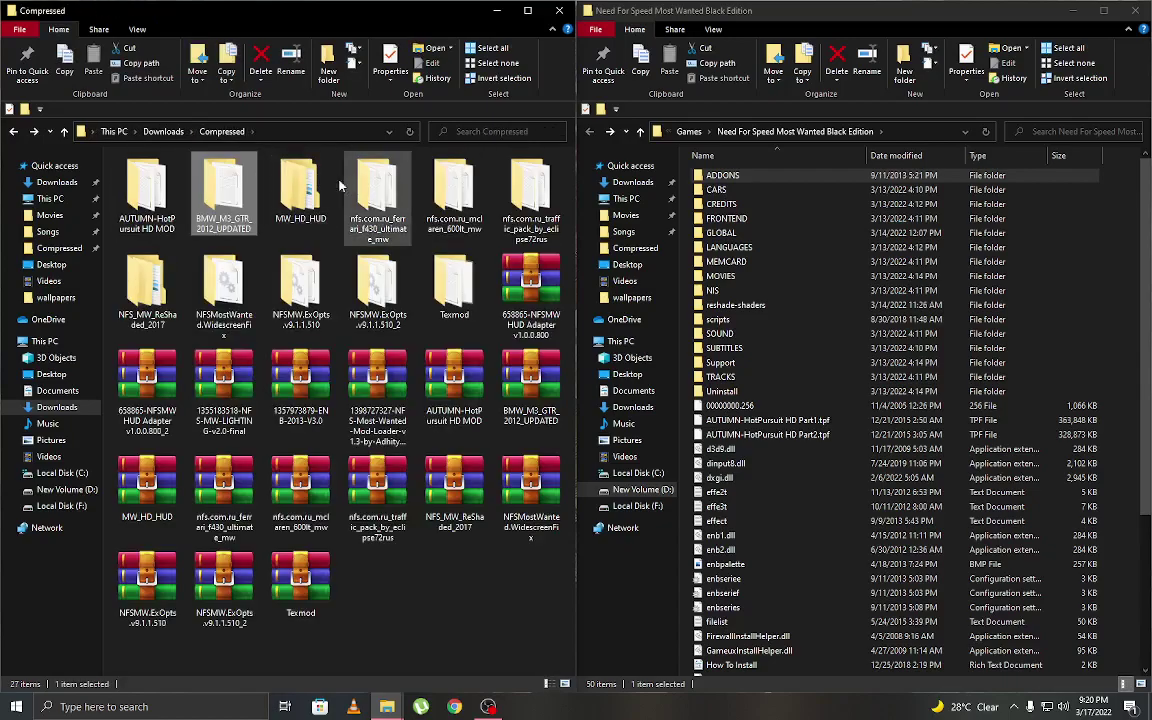
double_click(316, 185)
key(alt+Up)
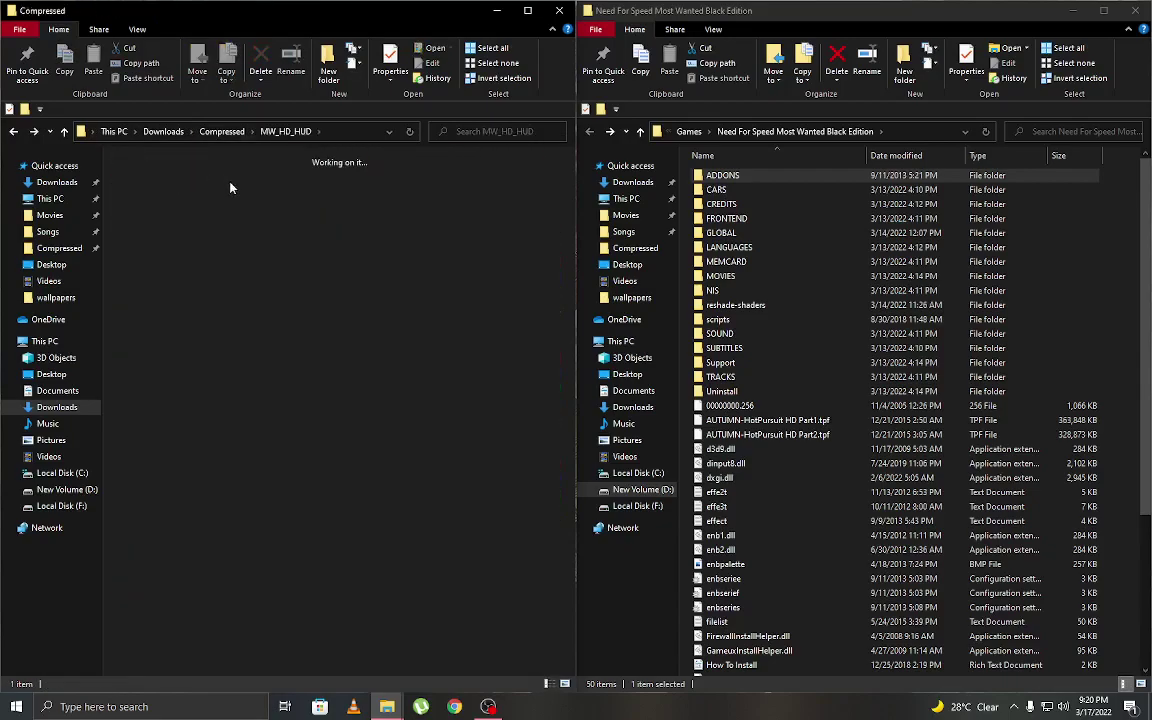
double_click(288, 196)
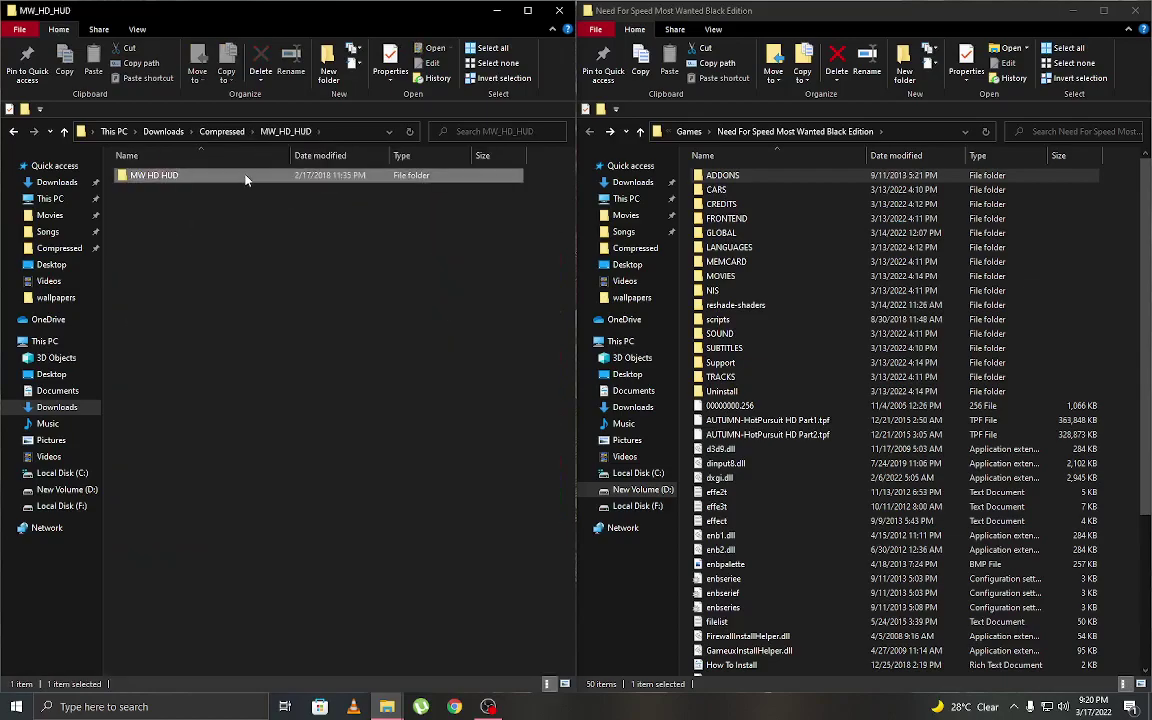
double_click(244, 175)
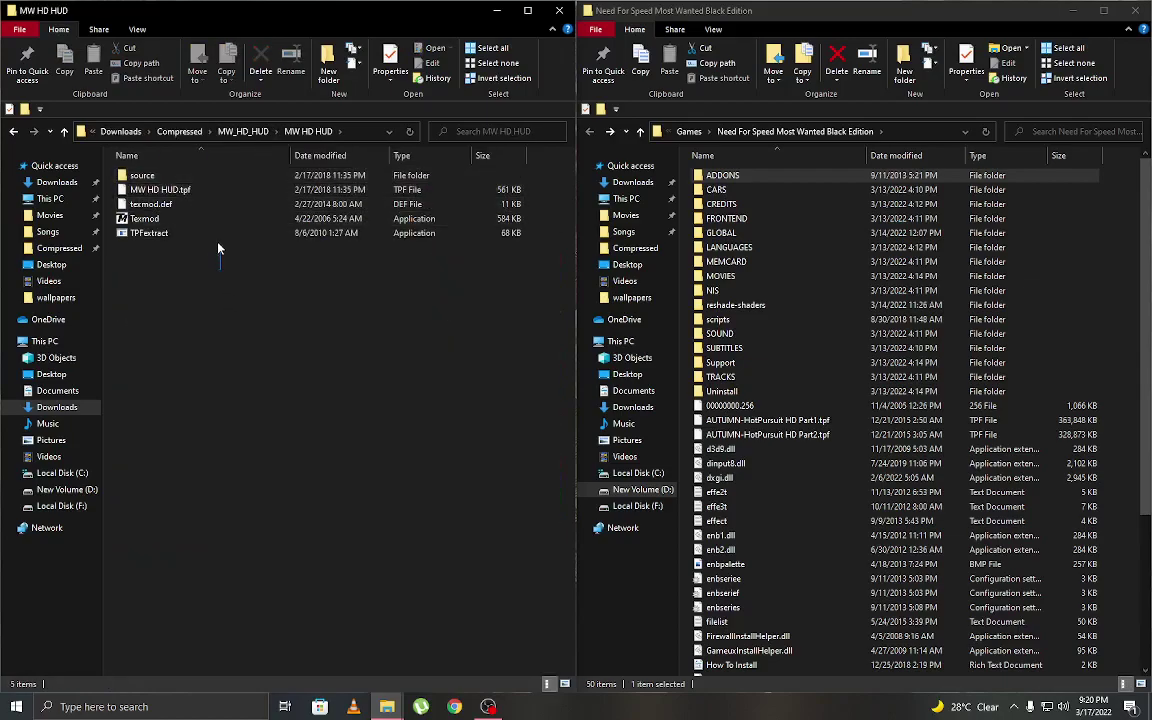
double_click(197, 180)
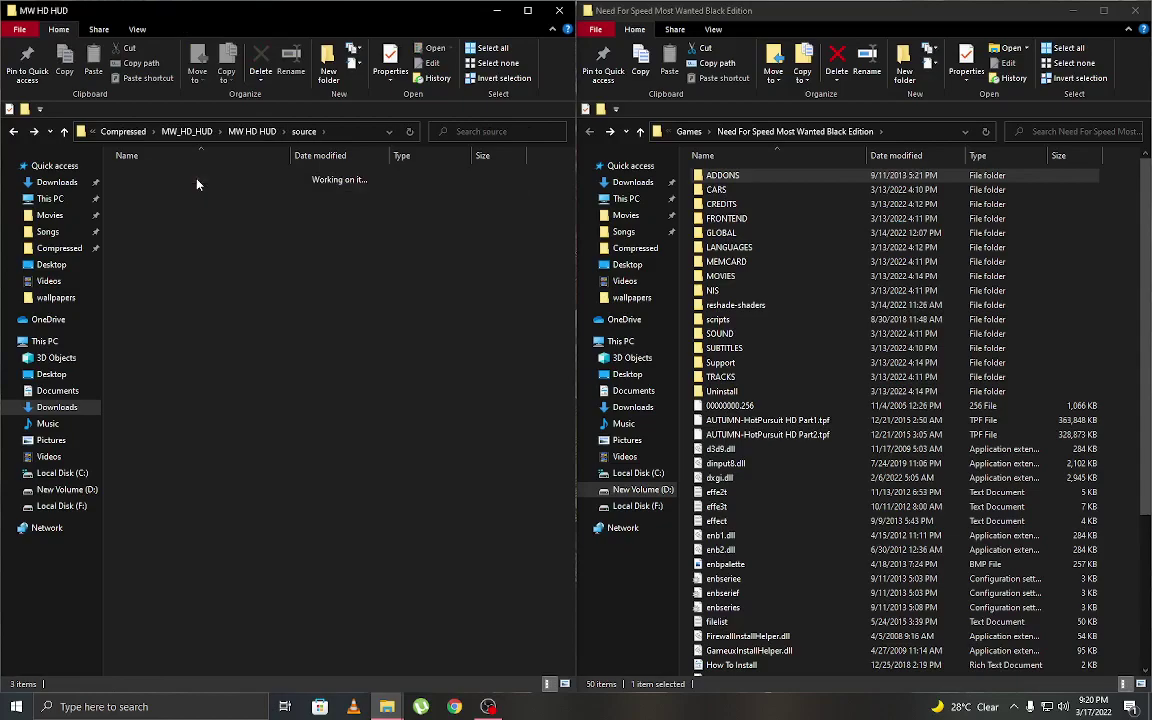
key(alt+Left)
double_click(178, 177)
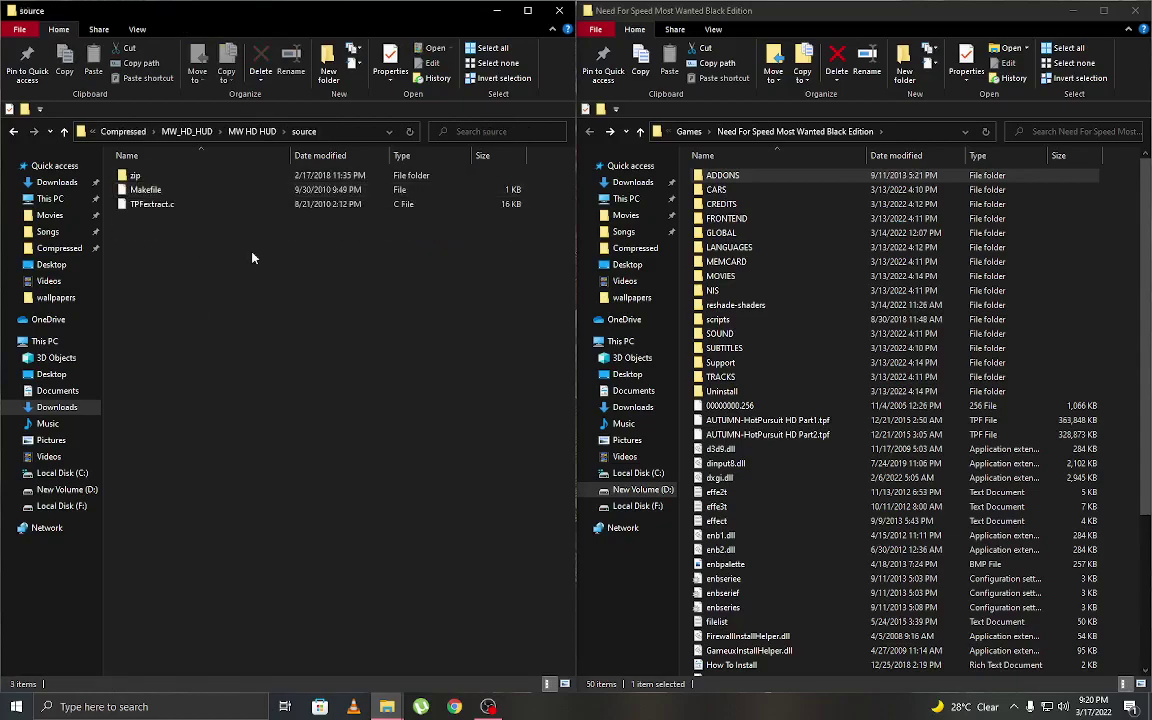
double_click(185, 177)
key(alt+Left)
key(alt+Left)
key(alt+Left)
key(alt+Left)
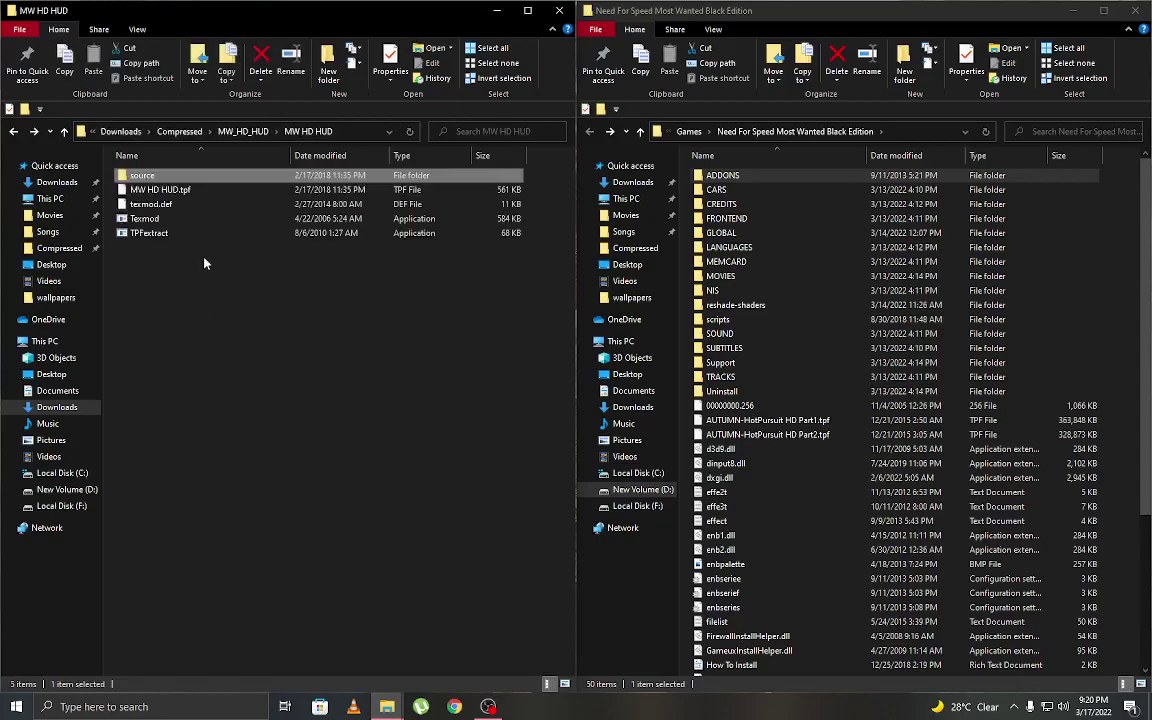
double_click(377, 195)
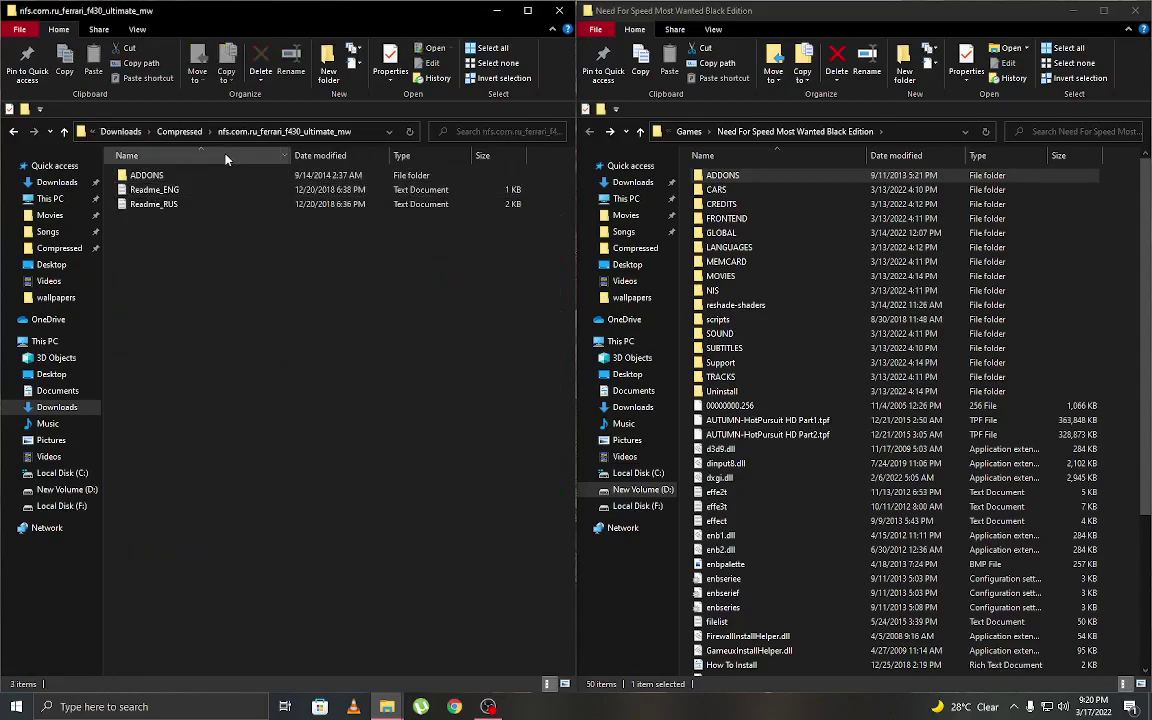
double_click(214, 176)
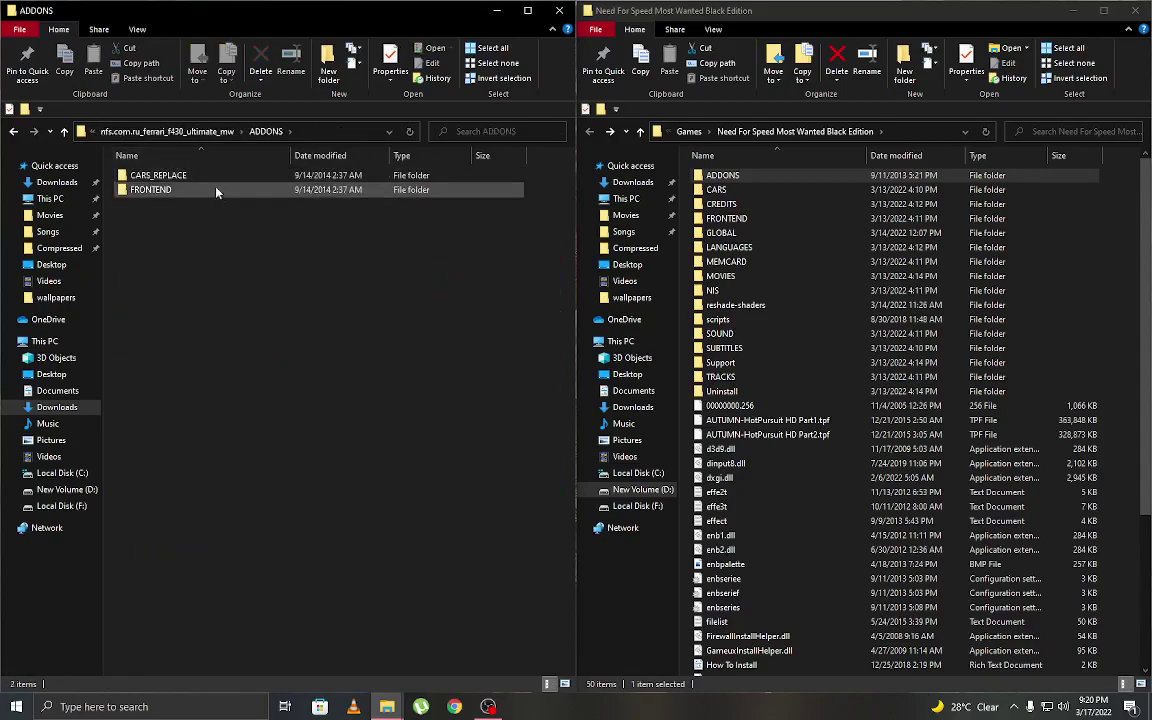
key(alt+Left)
key(alt+Left)
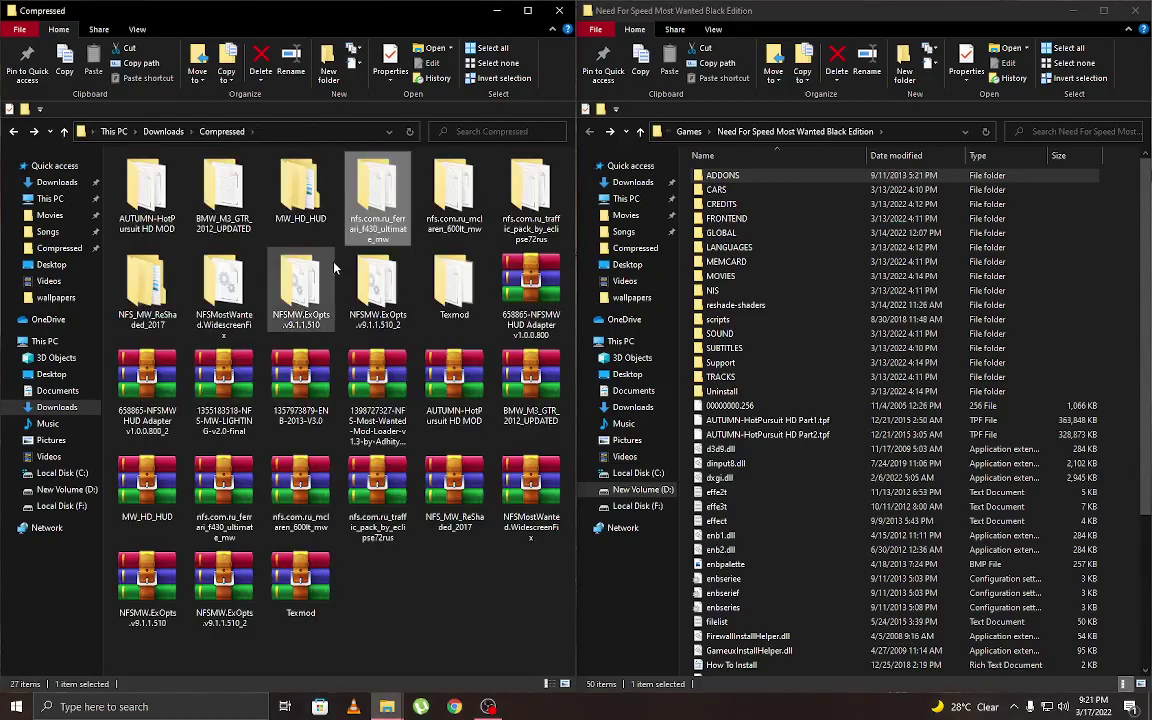
Step: Delete the extracted MW_HD_HUD folder from the Compressed folder
click(303, 190)
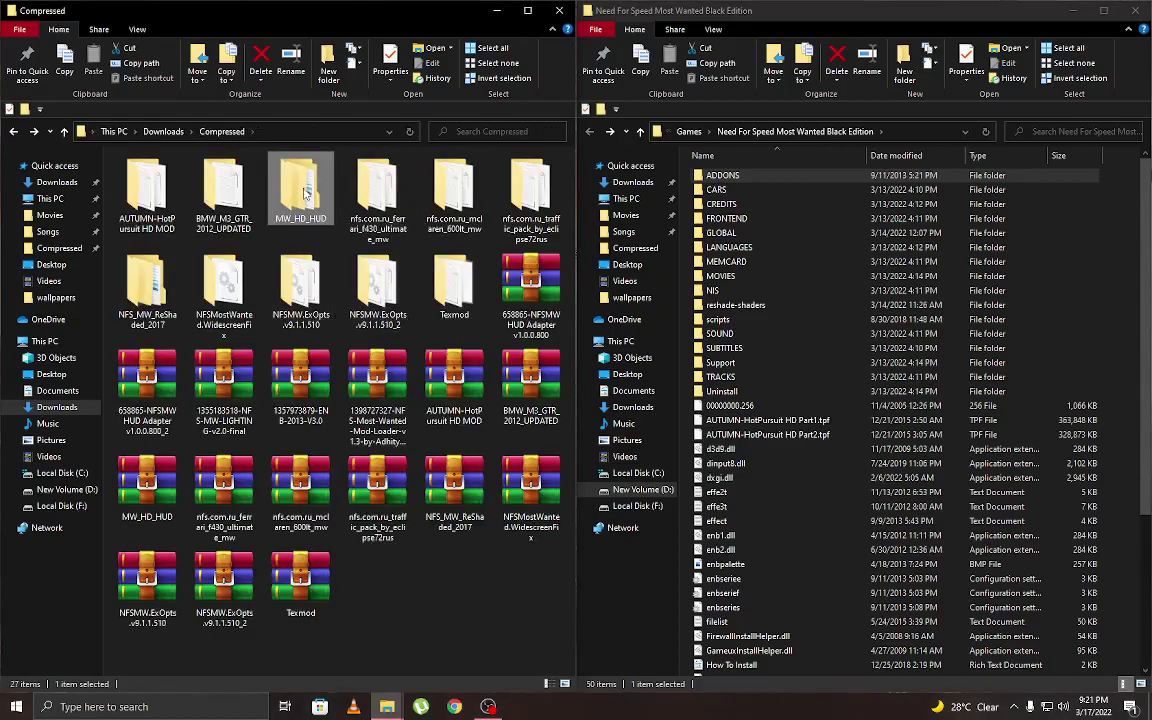
key(Delete)
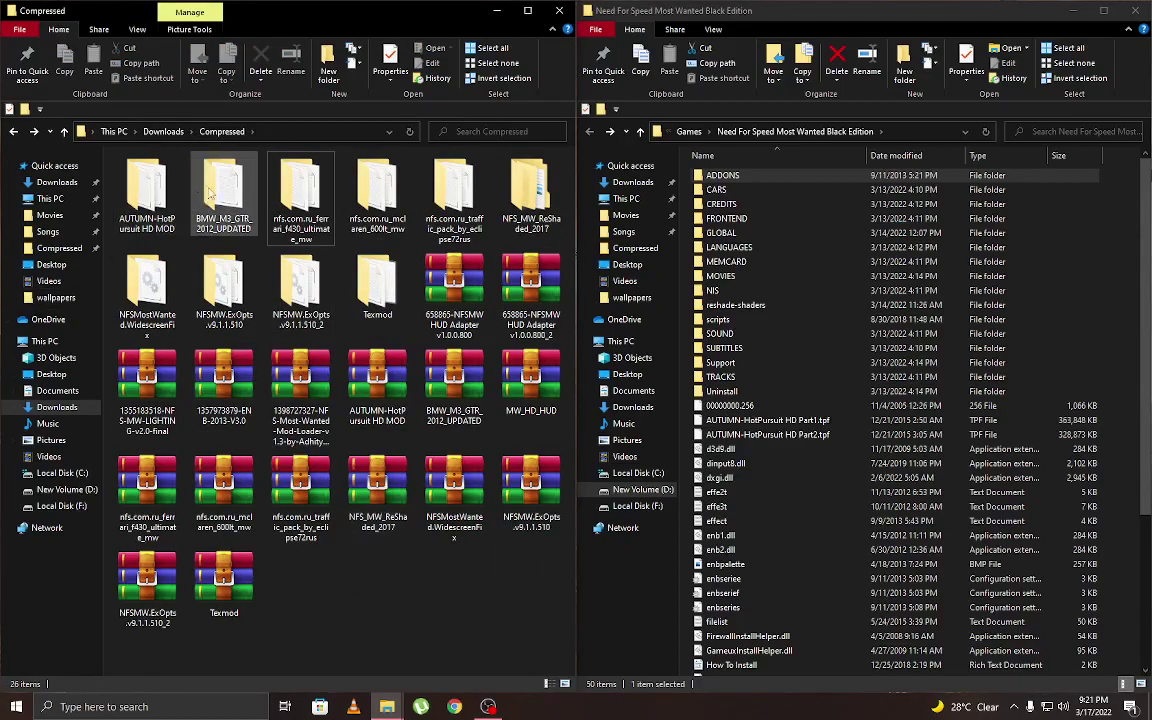
click(170, 190)
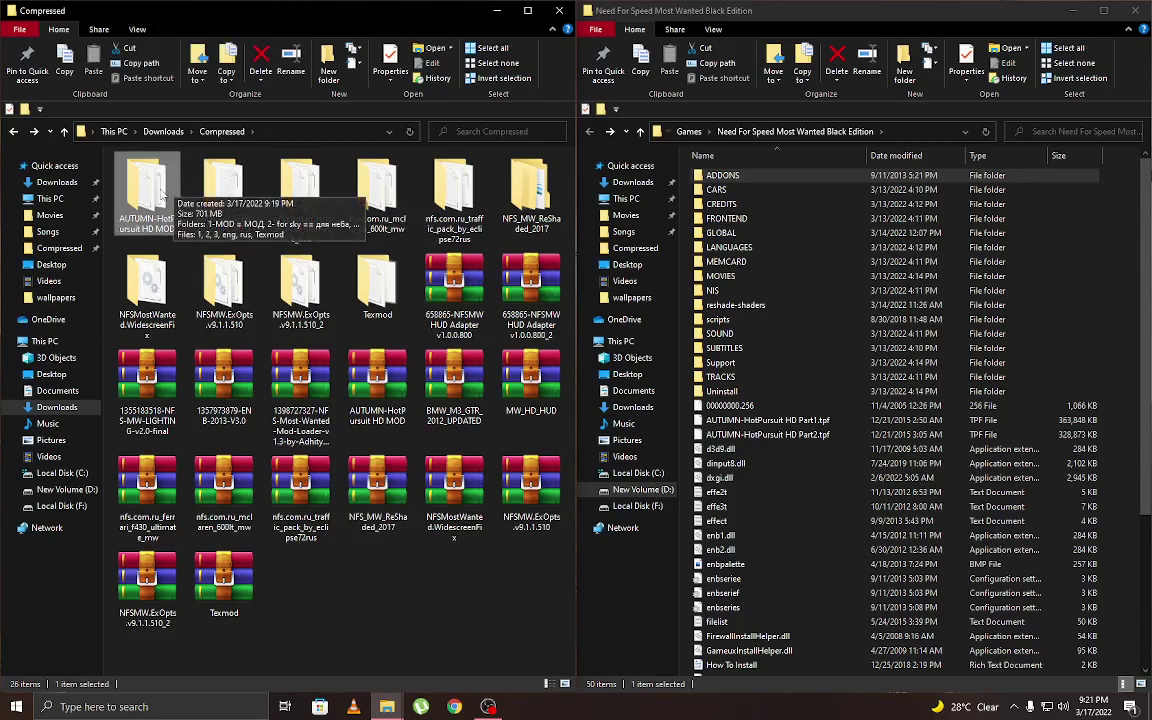
click(152, 219)
click(321, 558)
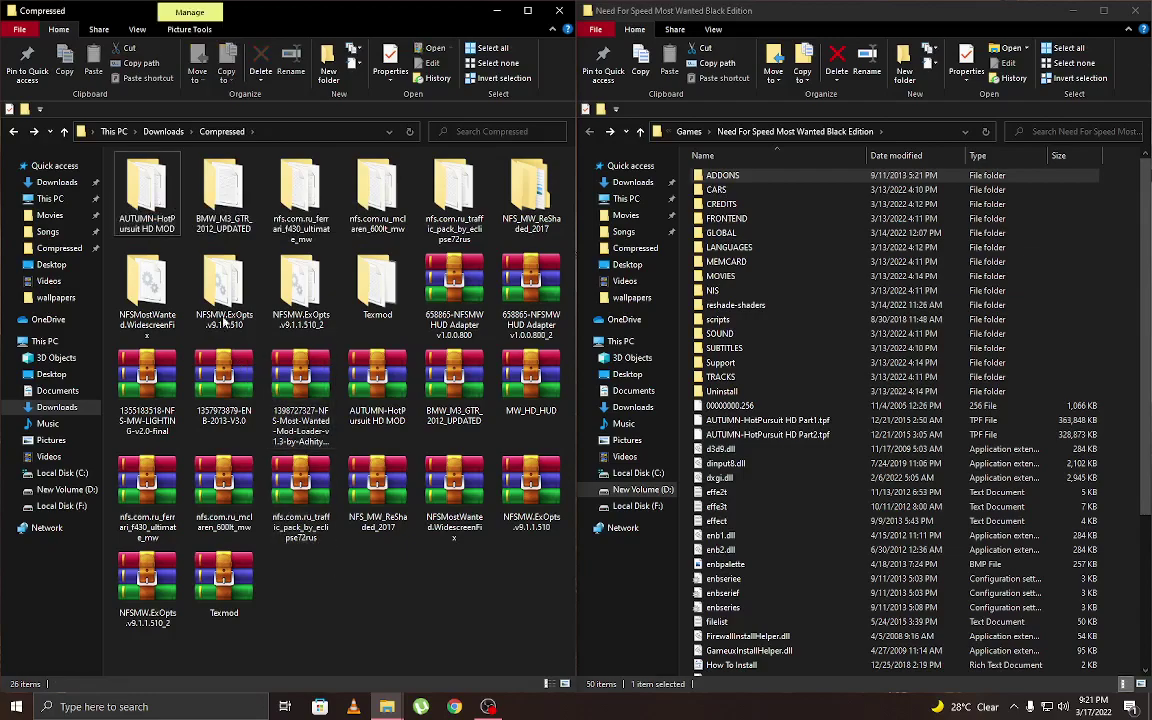
click(160, 221)
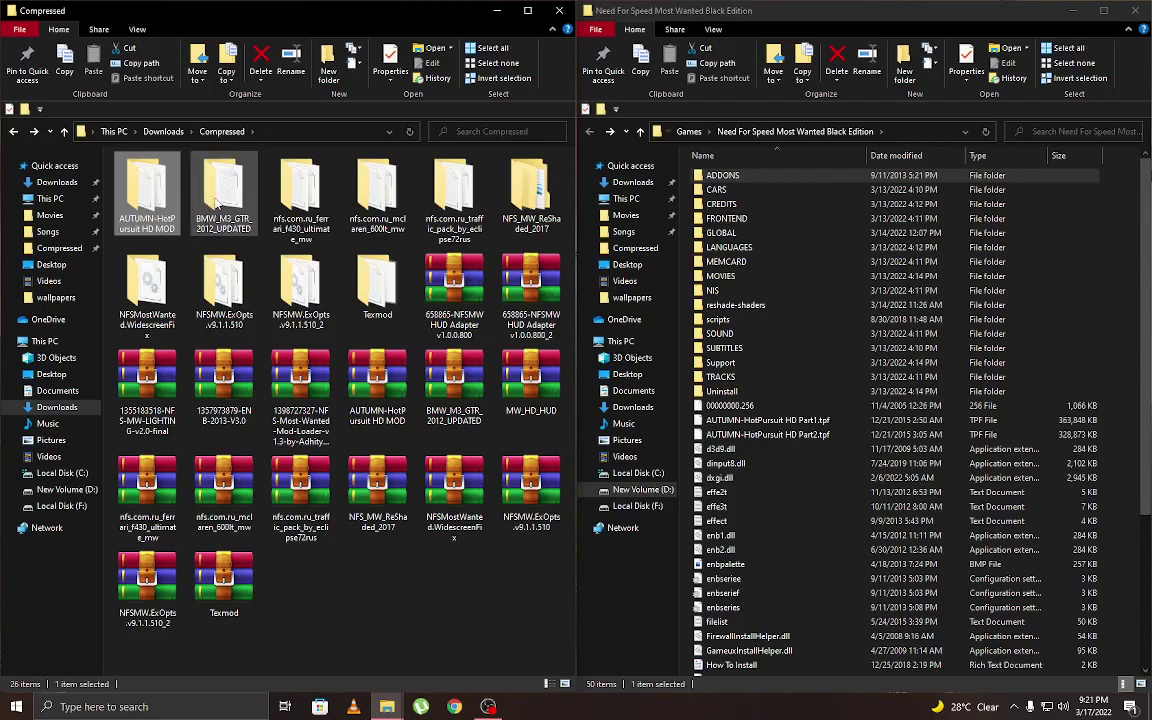
Step: Copy ADDONS, d3d9.dll, How To Install and modloader from M3 GTR 2012 in BMW_M3_GTR_2012_UPDATED into the game's main folder with TeraCopy, overwriting existing files
double_click(214, 203)
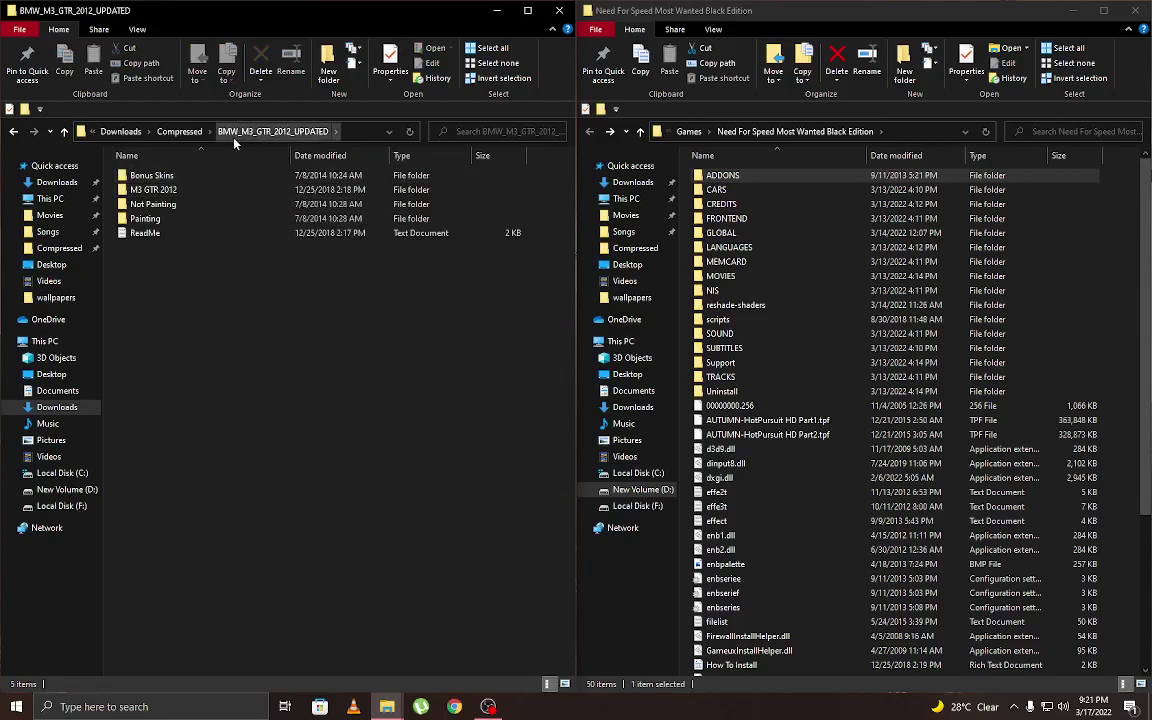
double_click(176, 172)
key(alt+Left)
double_click(168, 188)
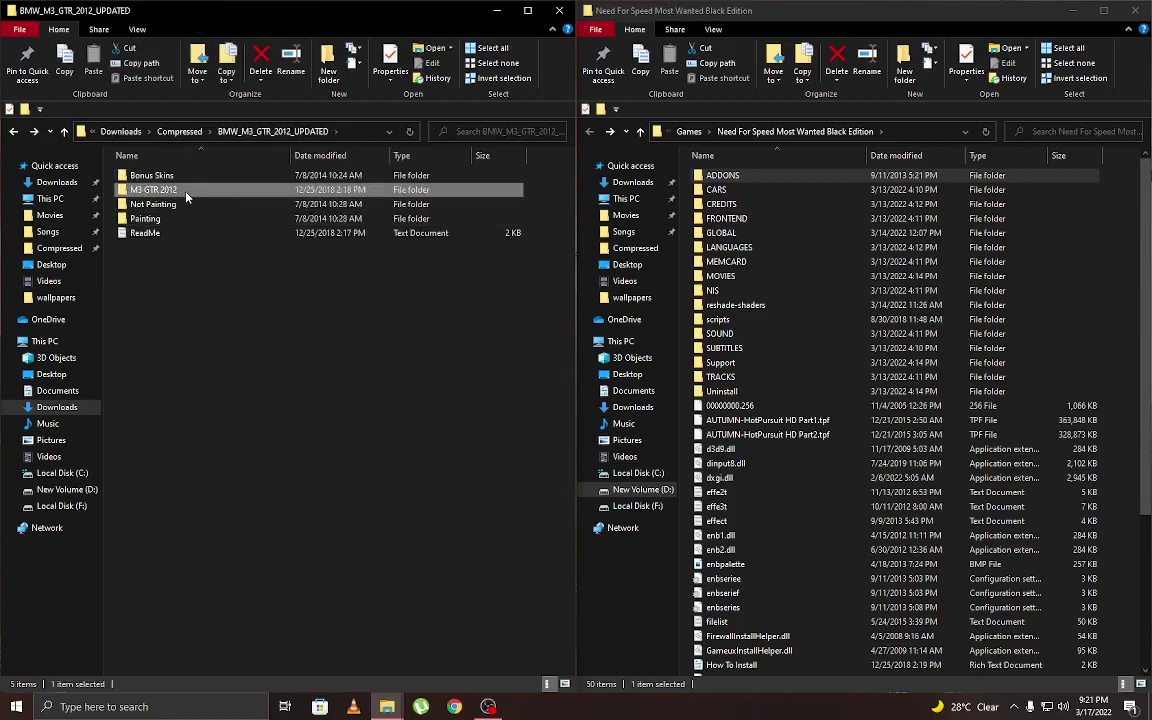
double_click(166, 172)
key(alt+Left)
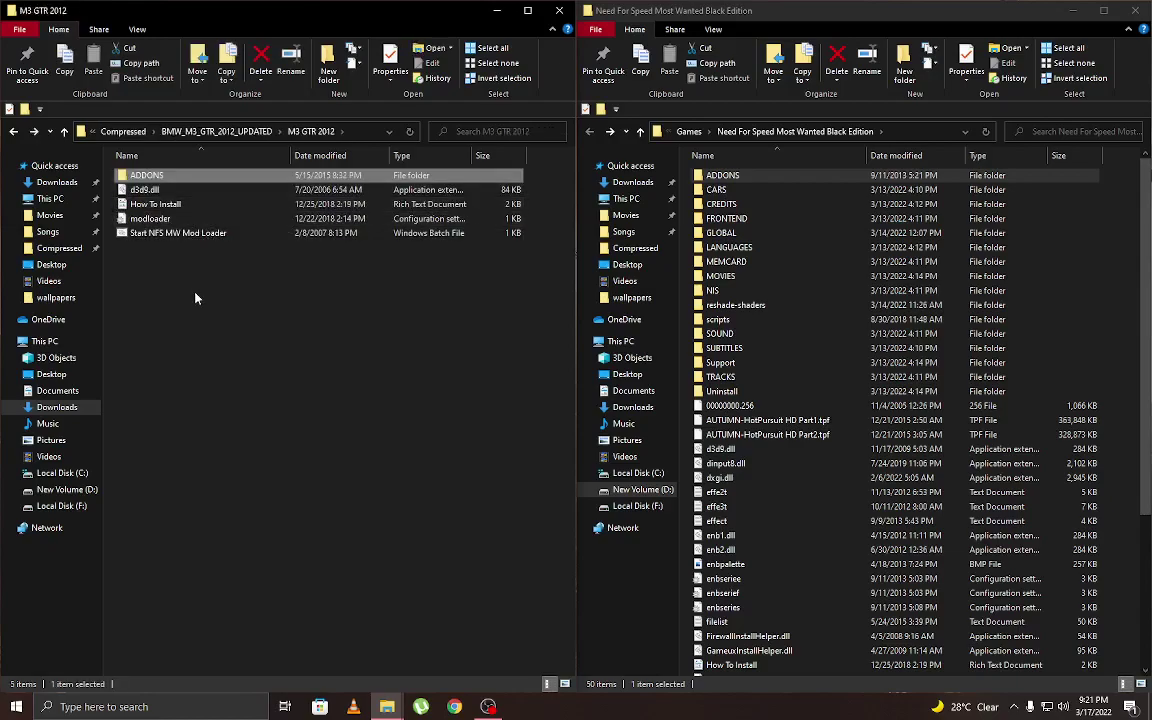
drag(195, 245, 1118, 260)
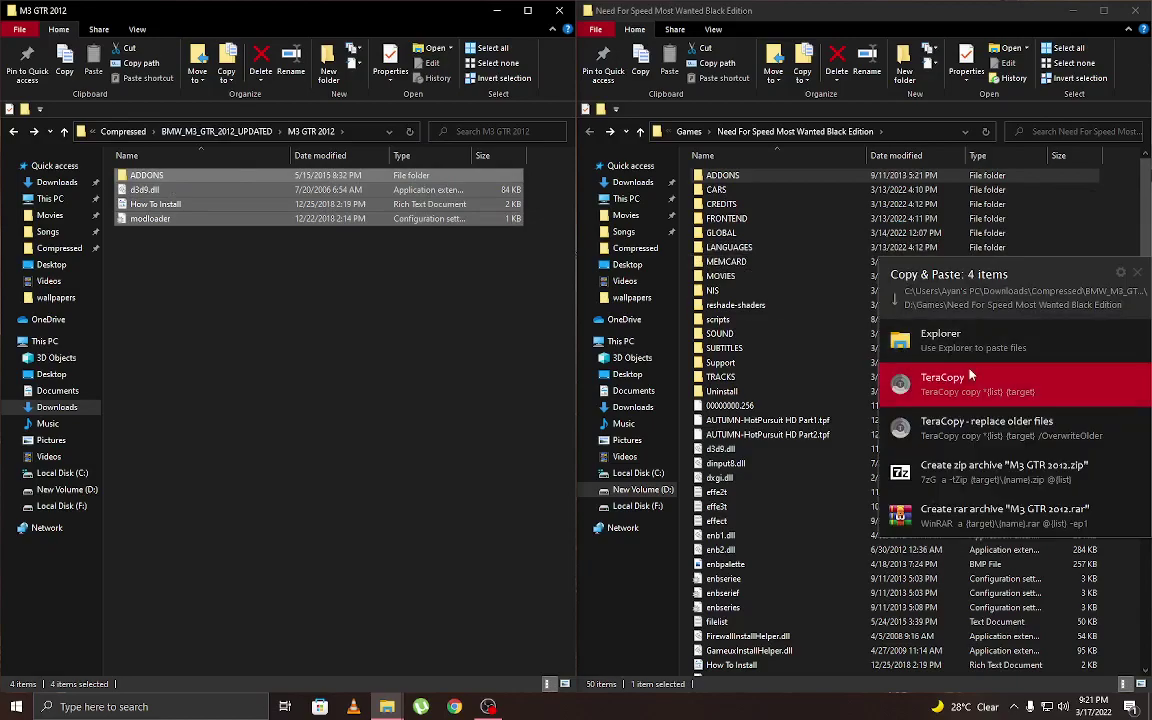
click(990, 375)
click(579, 303)
Step: Return to the Compressed folder and delete the extracted BMW_M3_GTR_2012_UPDATED folder
key(BackSpace)
key(BackSpace)
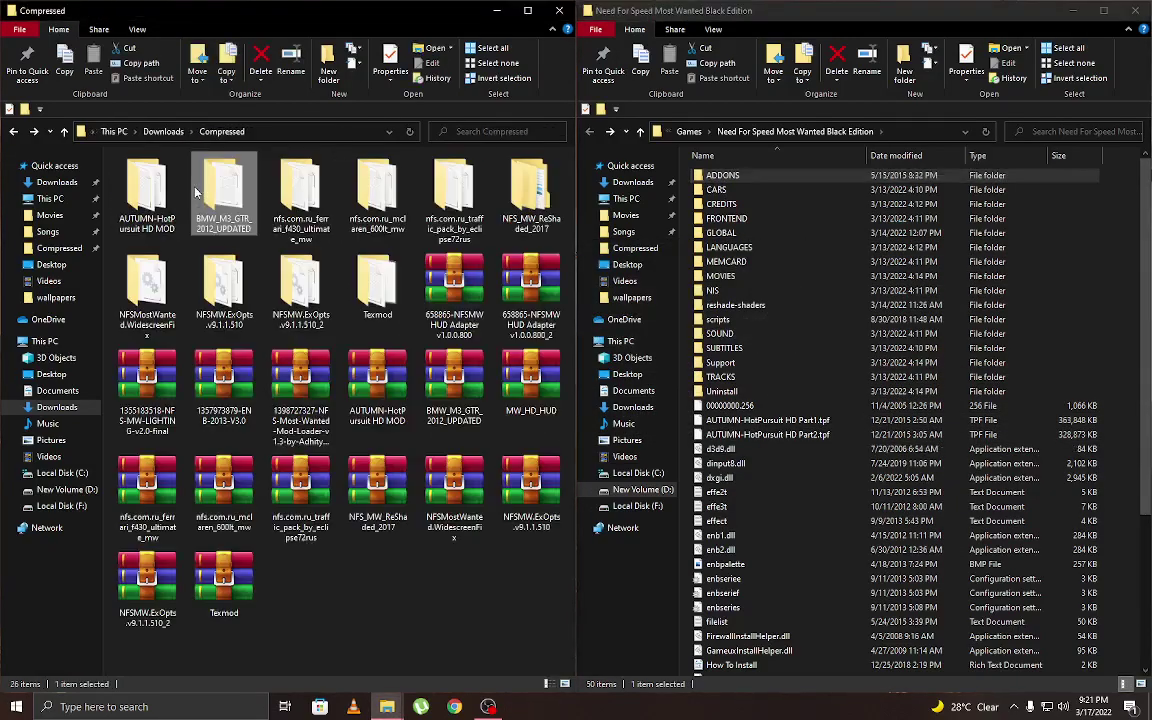
key(Delete)
Step: Copy the ADDONS folder from nfs.com.ru_ferrari_f430_ultimate_mw into the game's main folder with TeraCopy, overwriting existing files, and delete the extracted mod folder
double_click(227, 185)
double_click(228, 181)
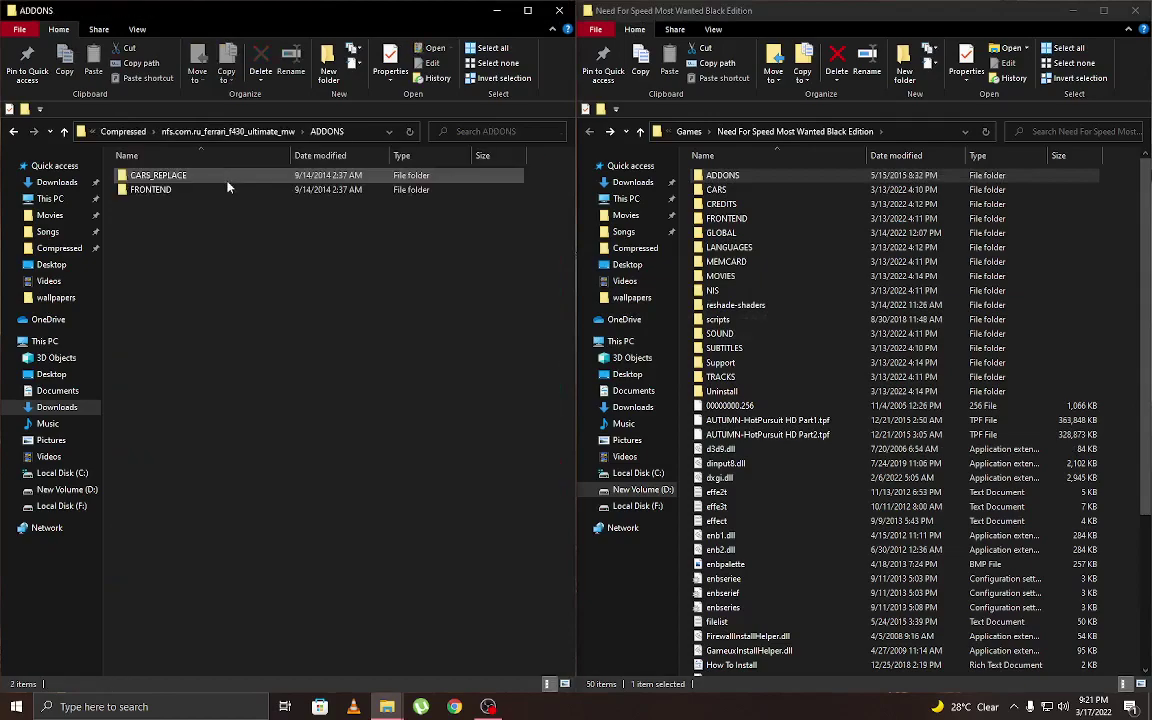
key(BackSpace)
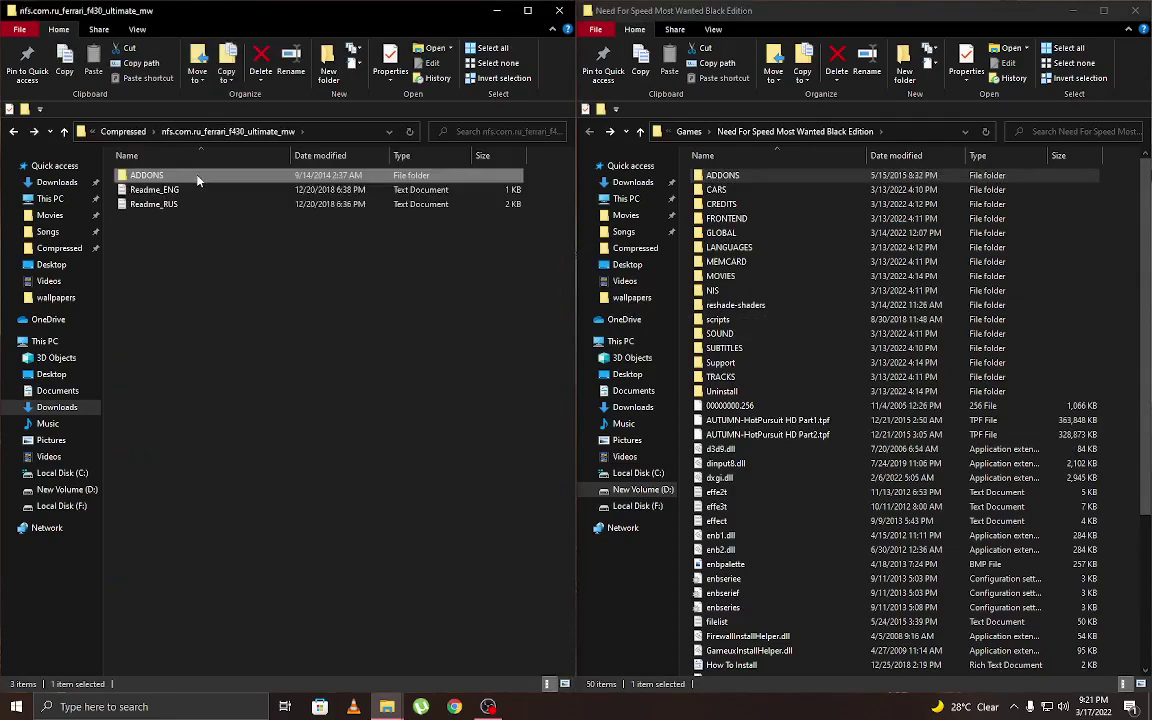
drag(1135, 228, 1106, 231)
click(905, 350)
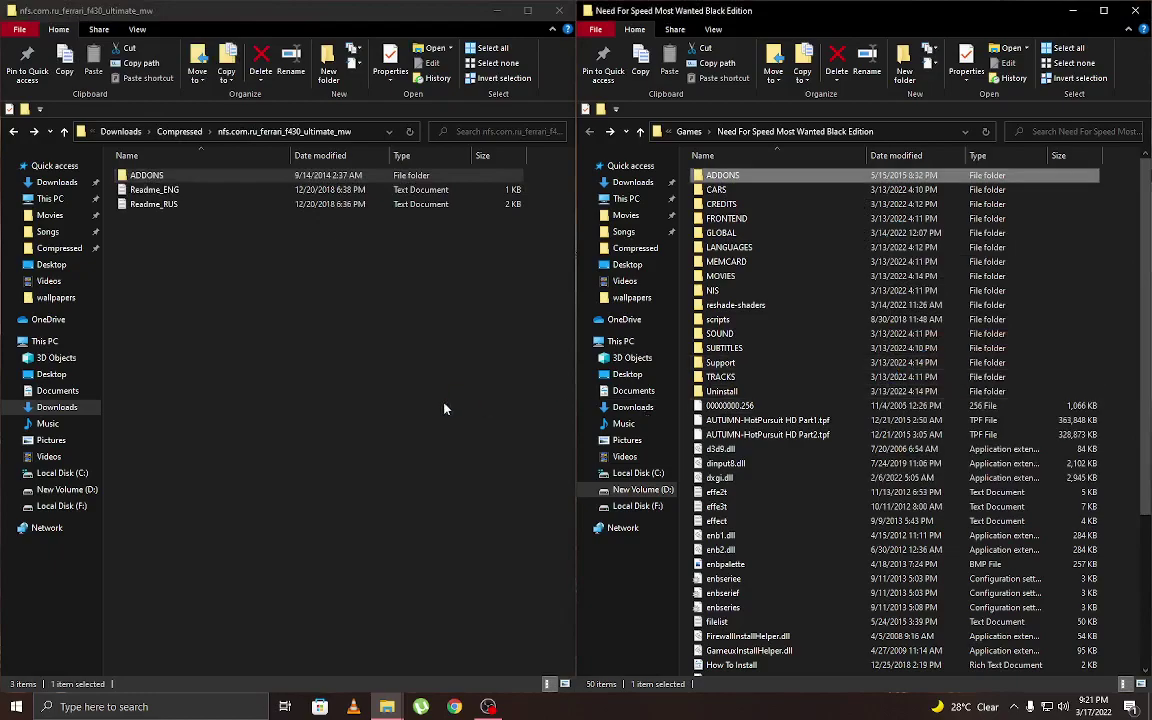
click(578, 314)
Step: Copy the ADDONS folder from nfs.com.ru_mclaren_600lt_mw into the game's main folder with TeraCopy, overwriting existing files, and delete the extracted mod folder
double_click(225, 185)
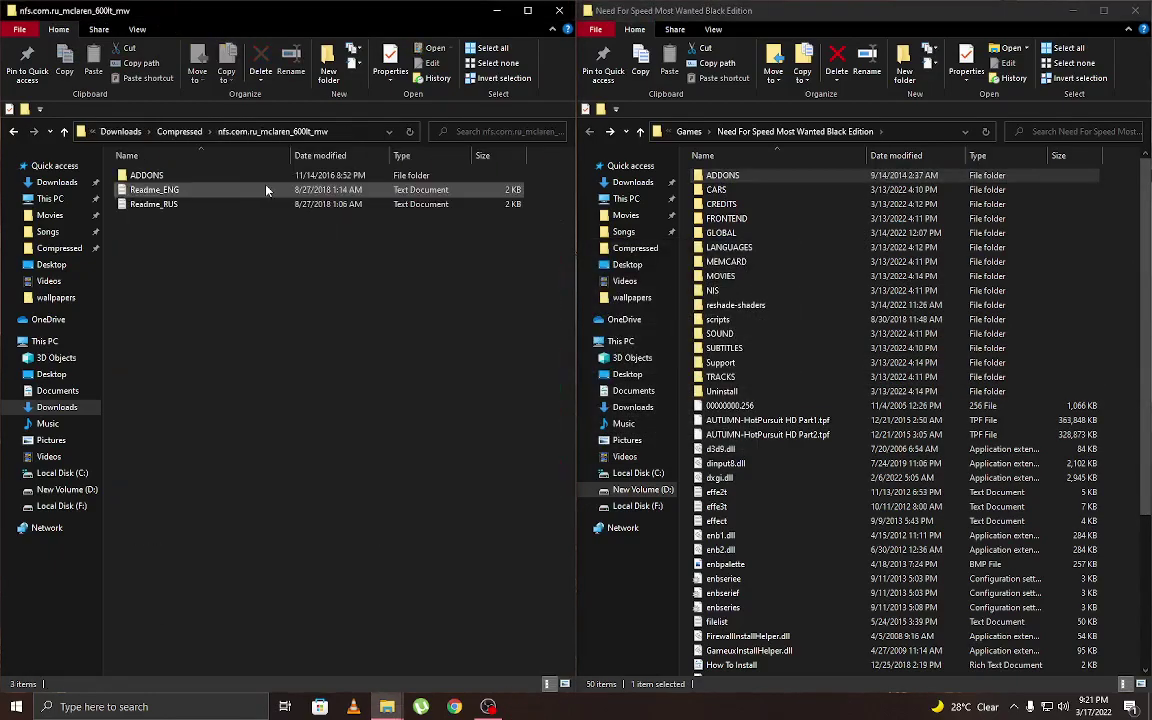
double_click(228, 180)
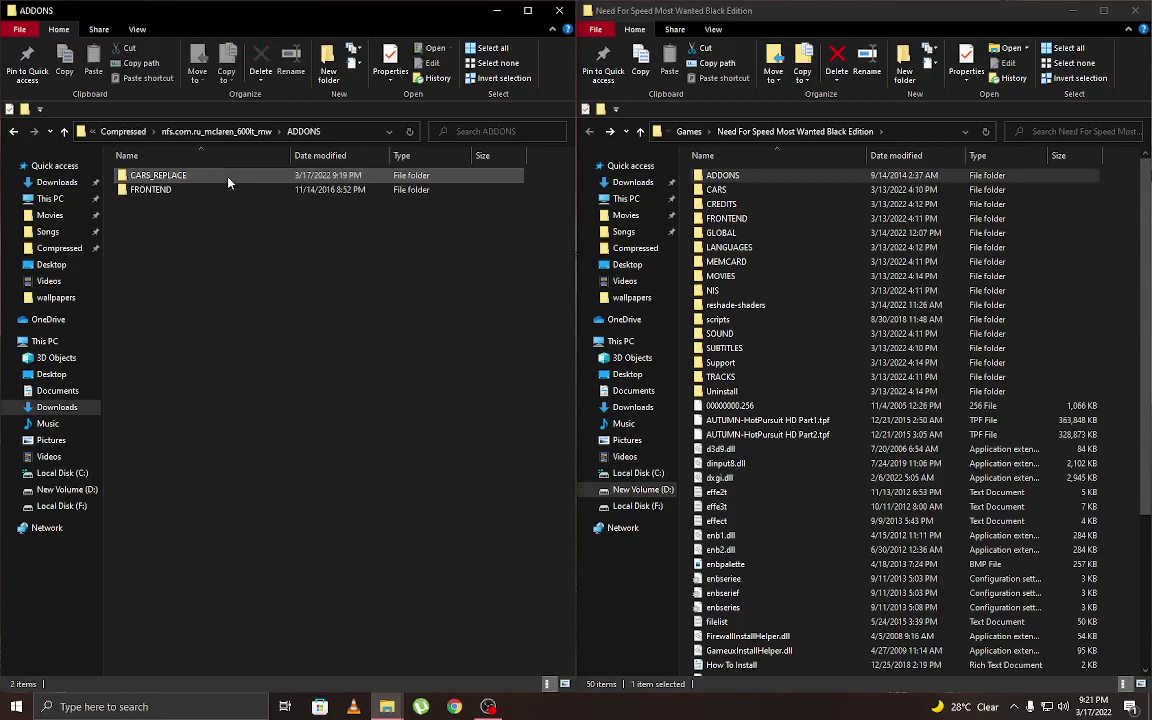
key(alt+Left)
drag(207, 184, 960, 285)
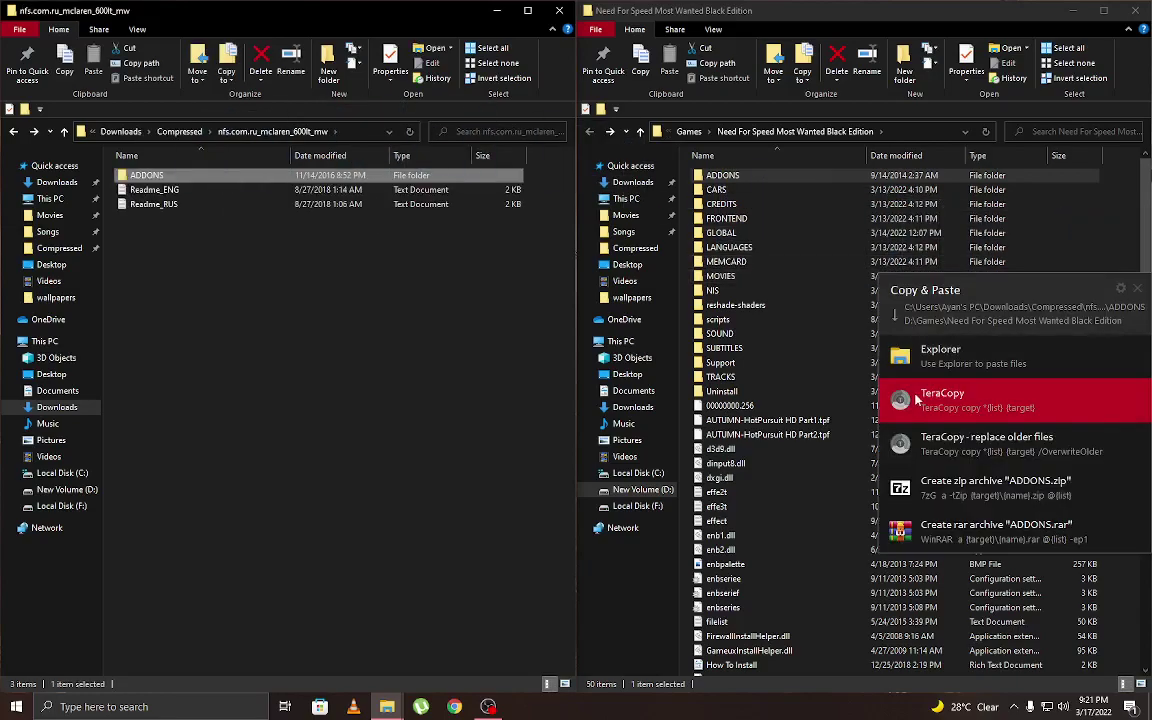
click(977, 410)
click(498, 313)
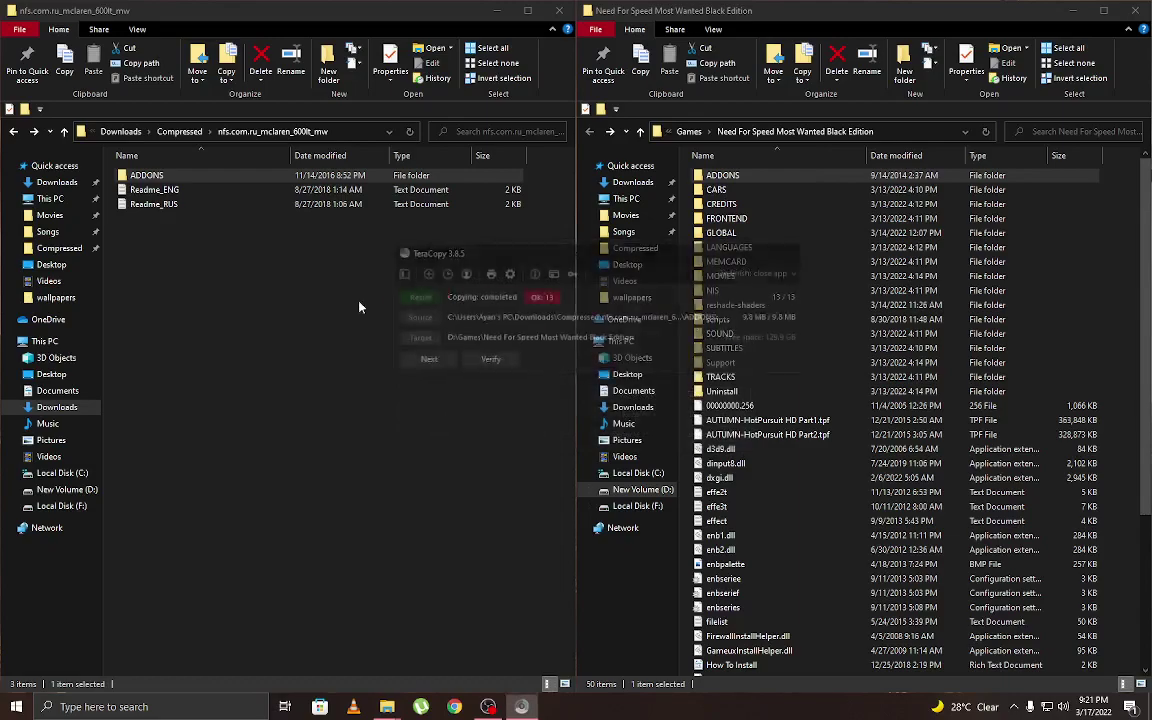
click(310, 302)
key(alt+Left)
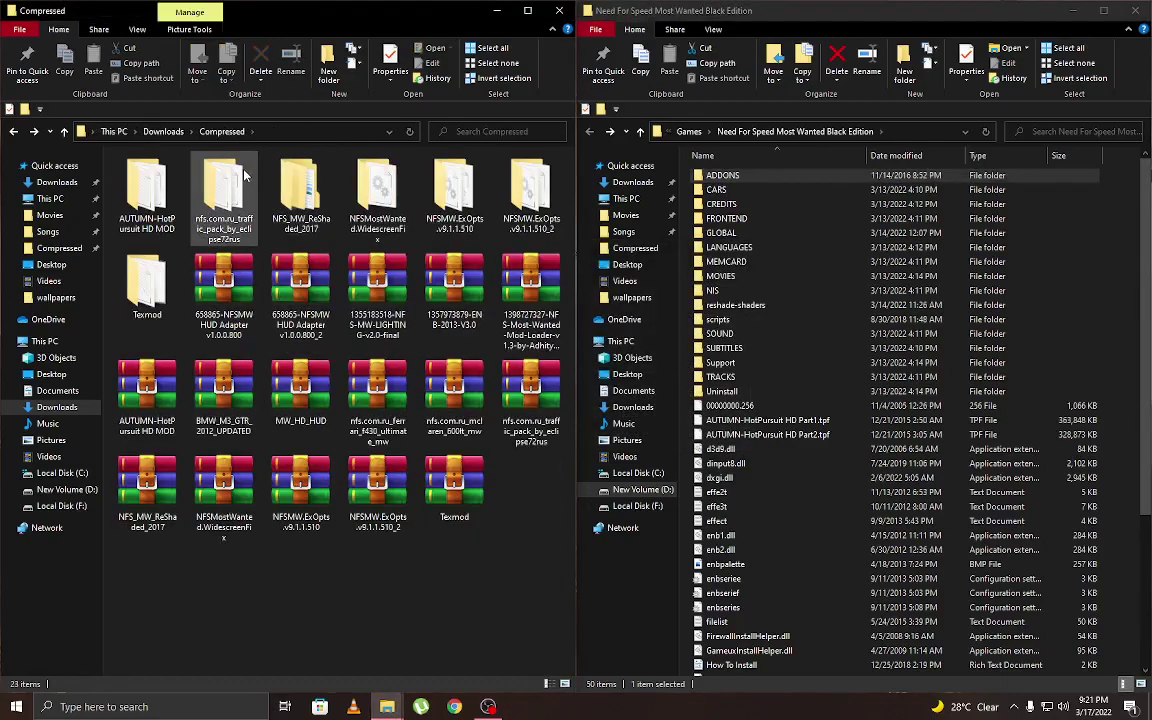
Step: Copy the ADDONS folder from nfs.com.ru_traffic_pack_by_eclipse72rus into the game's main folder with TeraCopy, overwriting existing files, and delete the extracted mod folder
double_click(224, 178)
drag(216, 175, 1122, 245)
click(962, 372)
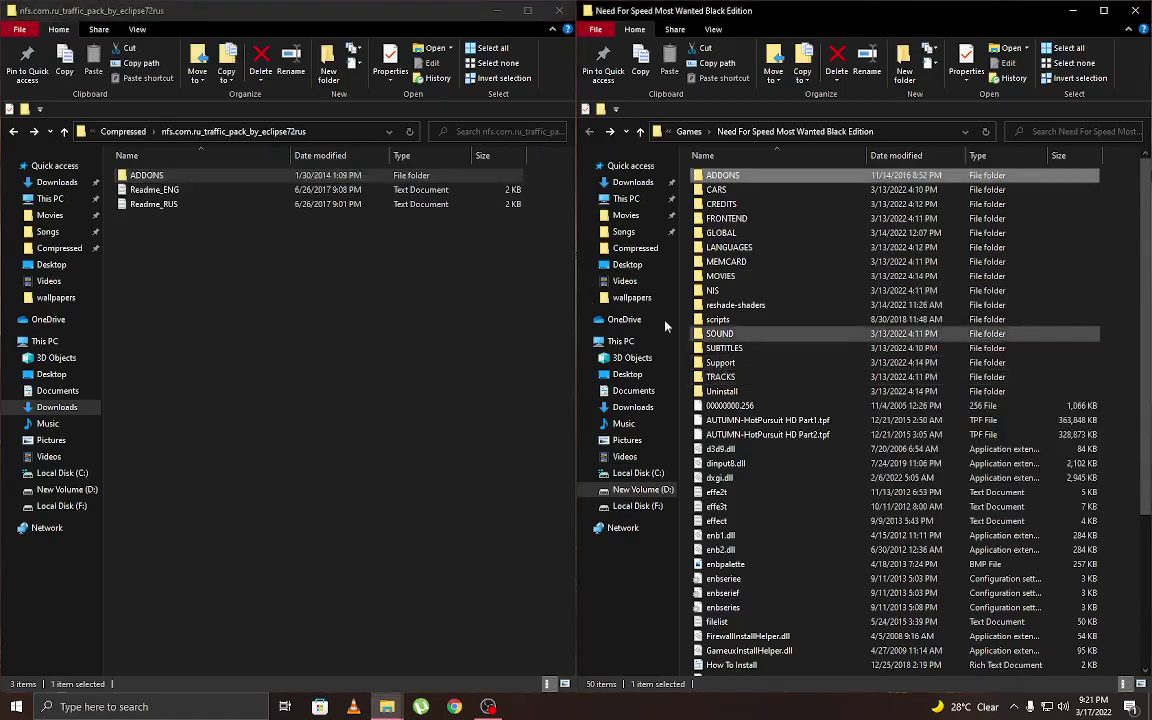
click(485, 303)
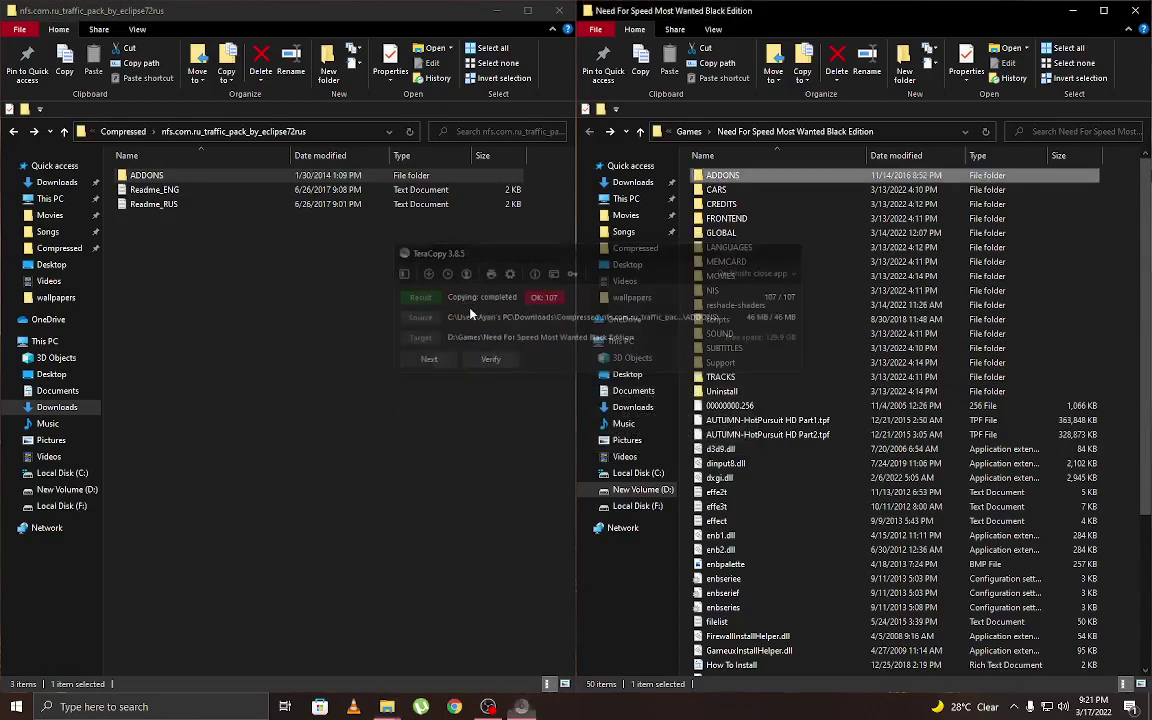
key(BackSpace)
key(Delete)
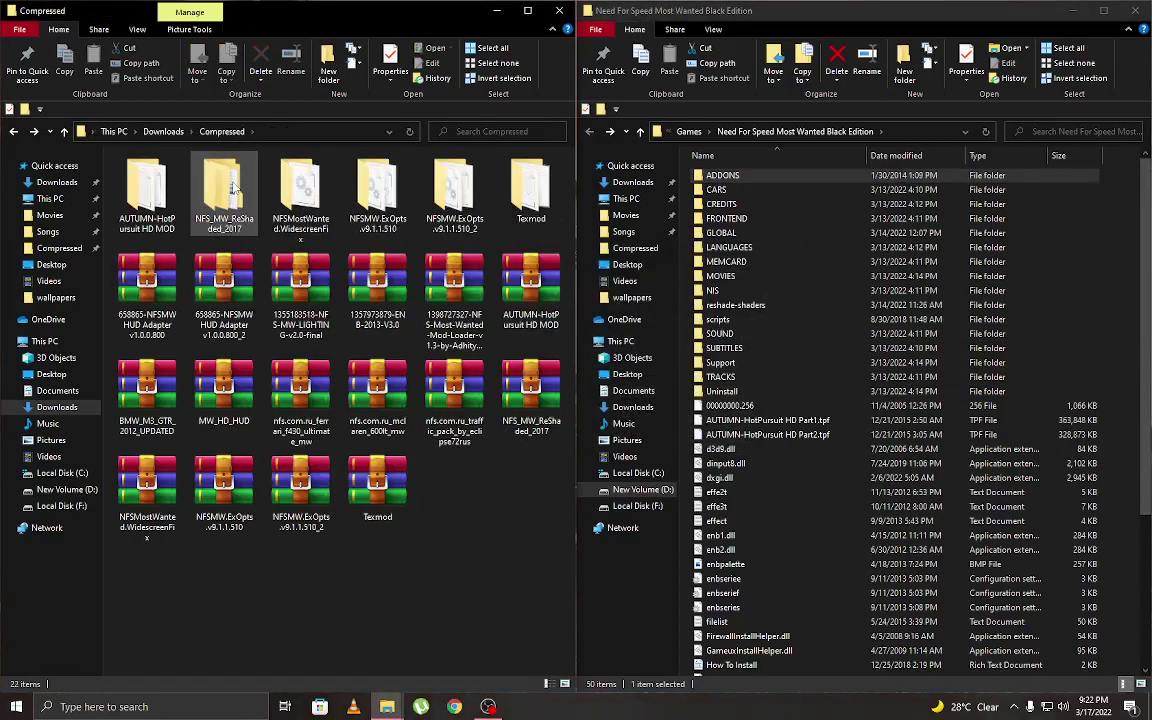
Step: Look through the NFS_MW_ReShaded_2017 folder and open the High End folder inside NFS MW ReShaded
double_click(231, 188)
key(BackSpace)
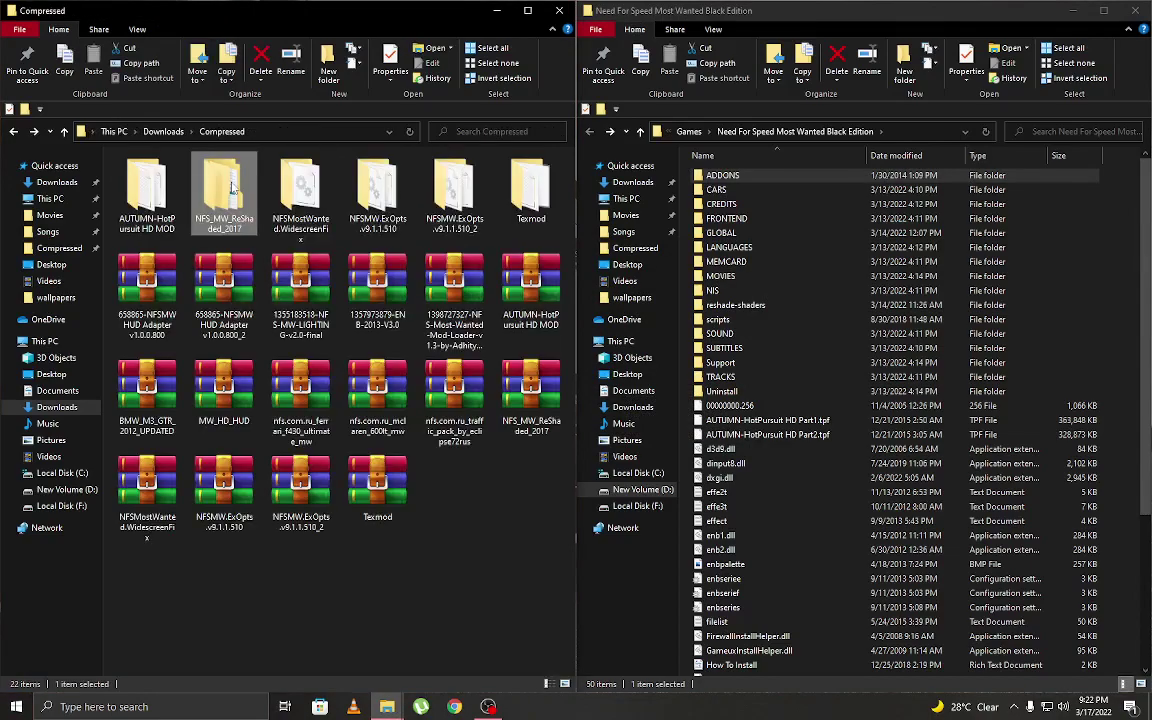
double_click(219, 176)
double_click(219, 175)
double_click(219, 175)
key(BackSpace)
key(BackSpace)
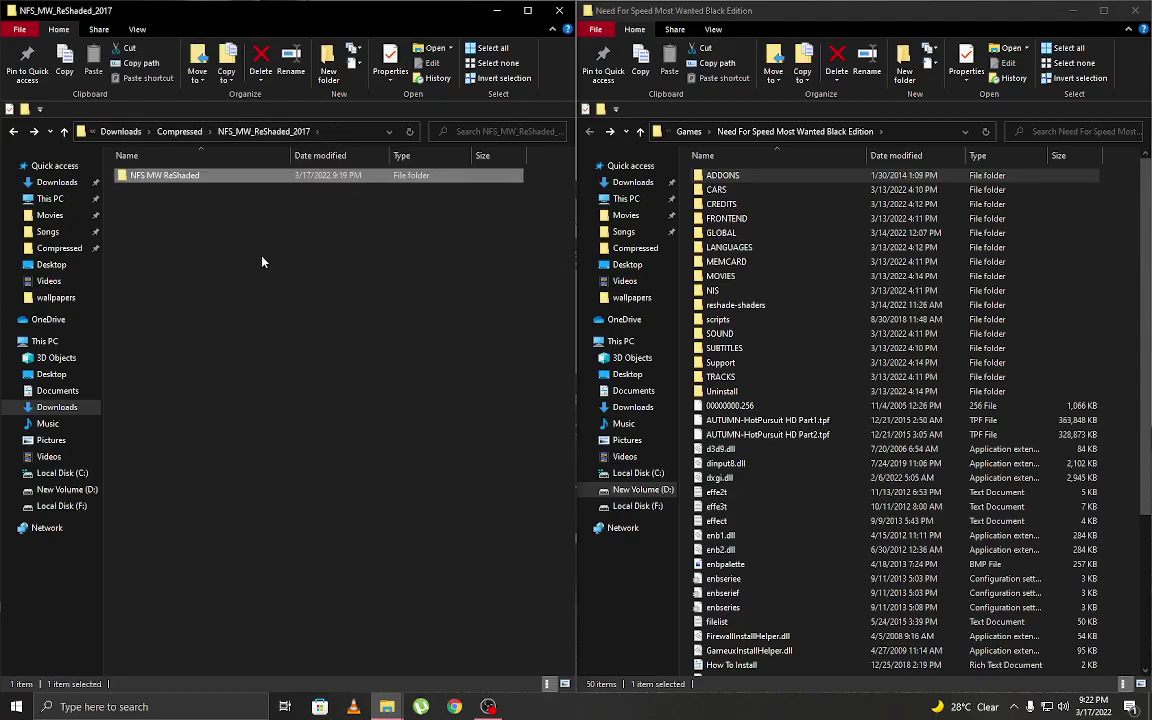
double_click(226, 178)
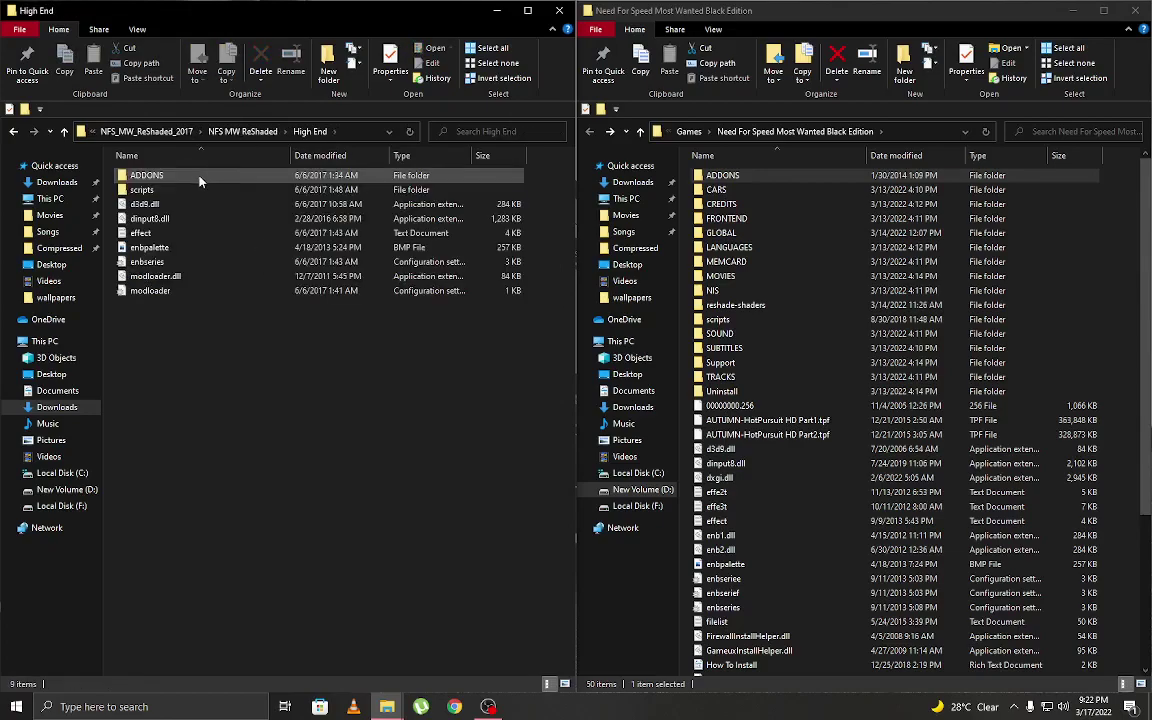
Step: Copy everything in the NFS MW ReShaded High End folder into the game's main folder with TeraCopy, overwriting existing files
drag(196, 349, 166, 182)
drag(151, 193, 860, 275)
click(940, 380)
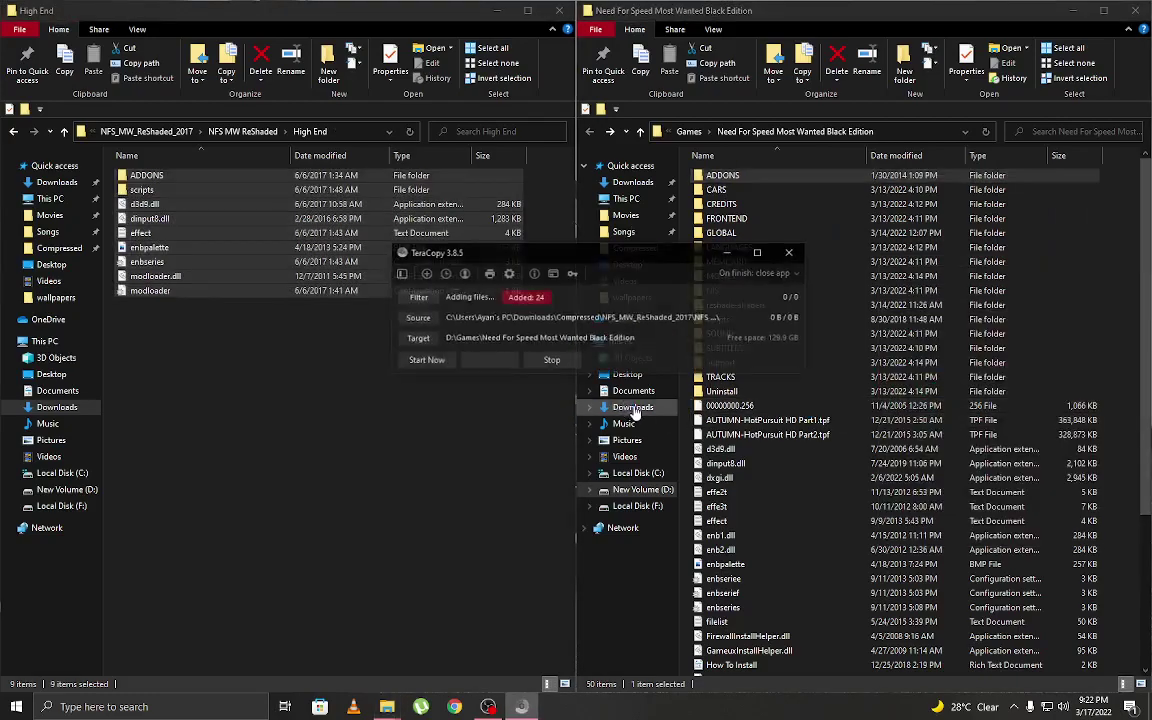
click(489, 303)
click(369, 376)
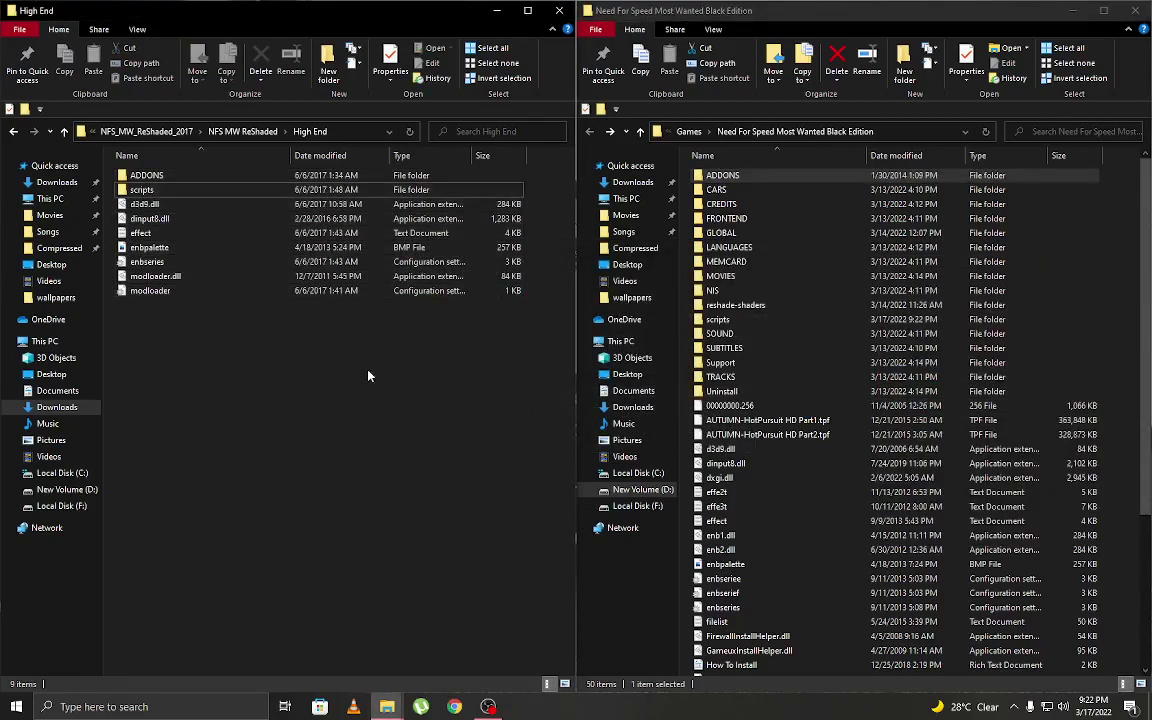
Step: Check the Low End and High End folders, return to Compressed and delete the extracted NFS_MW_ReShaded_2017 folder
key(alt+Up)
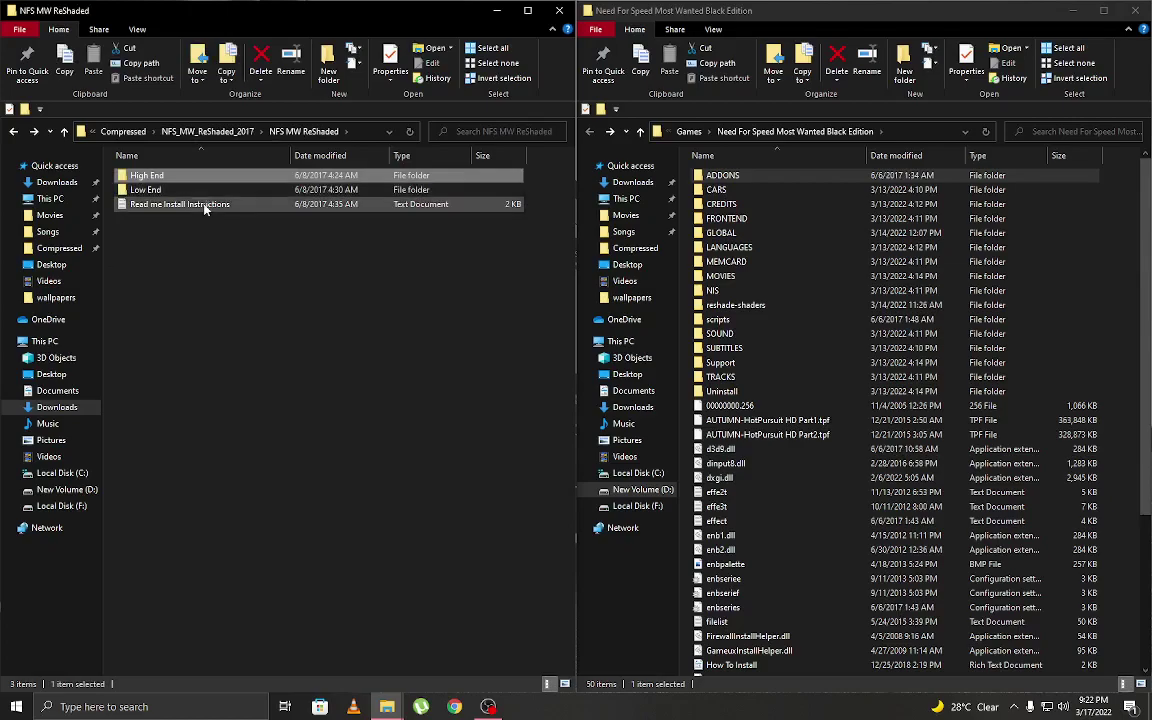
double_click(189, 189)
key(alt+Up)
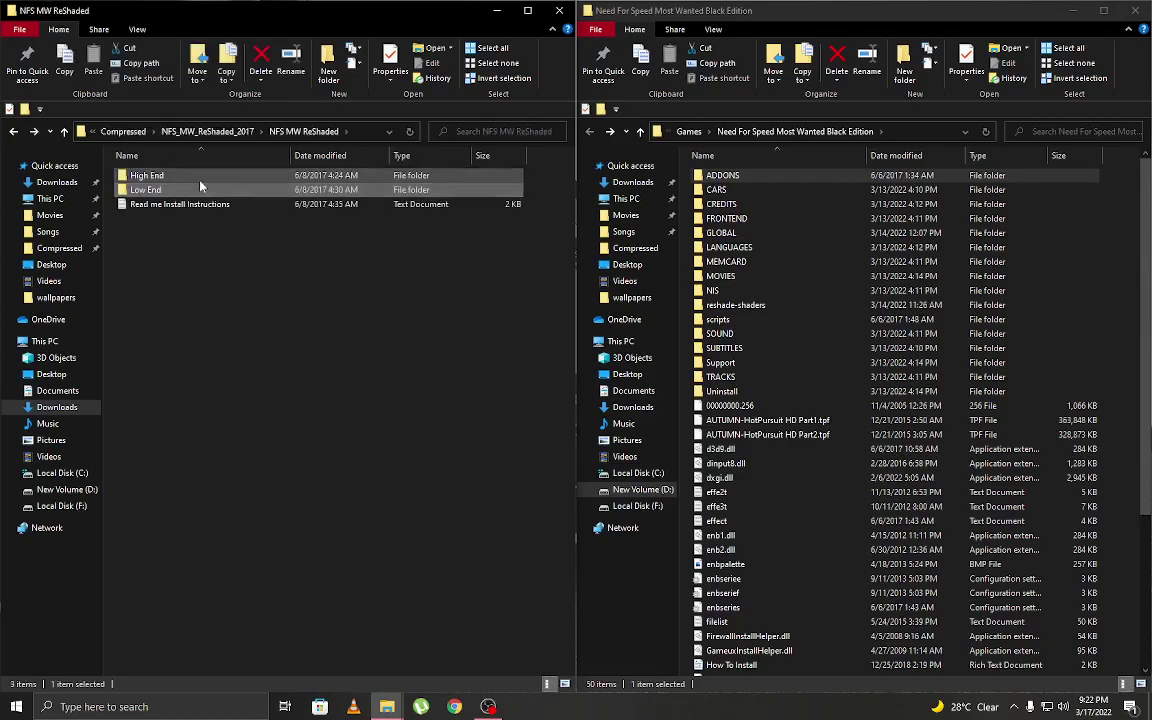
double_click(200, 177)
drag(213, 360, 213, 426)
key(alt+Up)
key(alt+Up)
key(alt+Up)
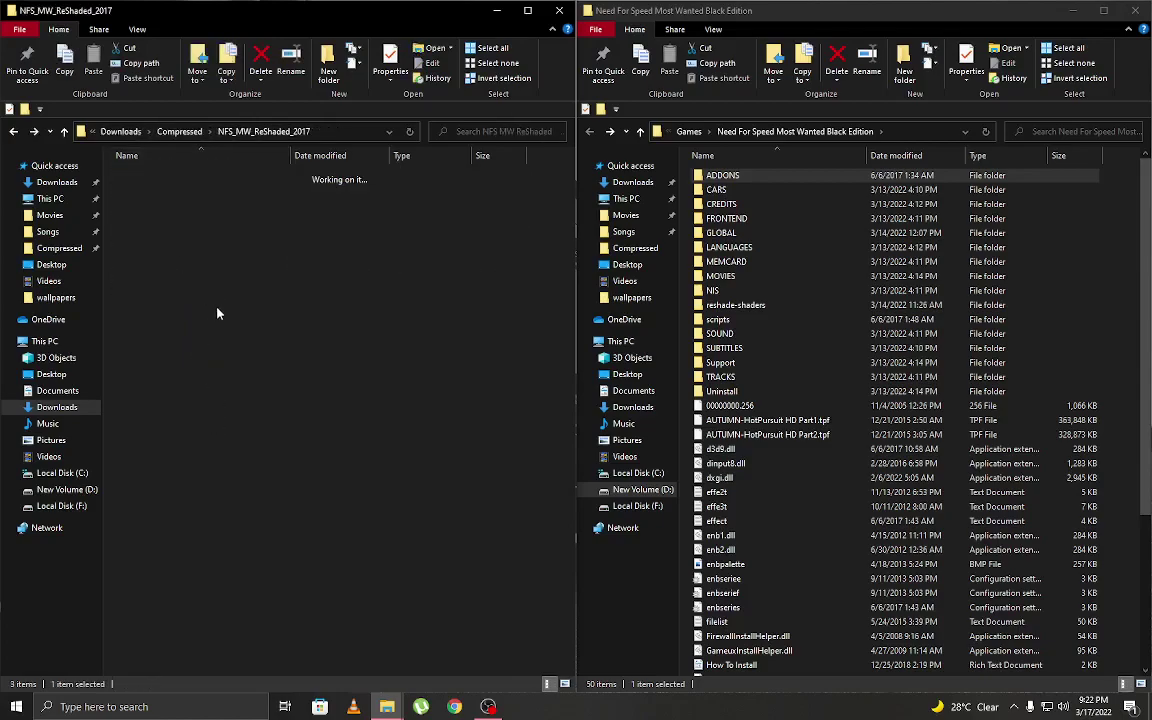
Step: Copy scripts and dinput8.dll from NFSMostWanted.WidescreenFix into the game's main folder with TeraCopy, overwriting all existing files, and delete the extracted mod folder
double_click(212, 180)
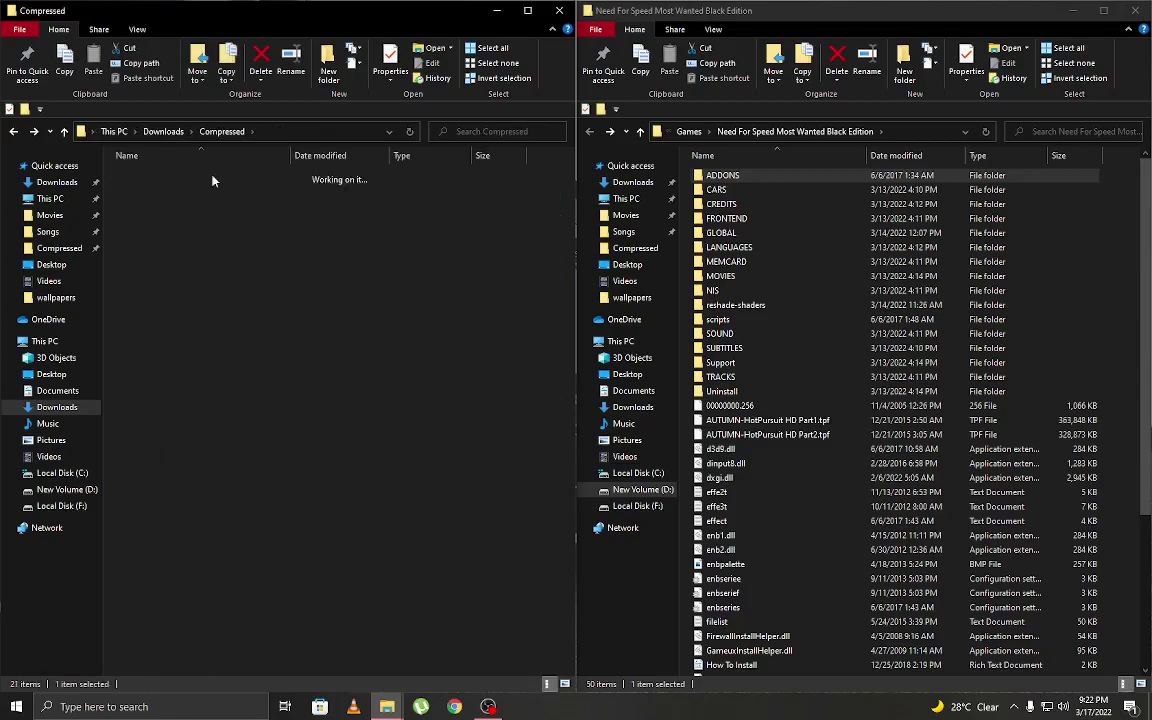
double_click(221, 175)
key(alt+Up)
drag(199, 218, 1095, 318)
click(1005, 414)
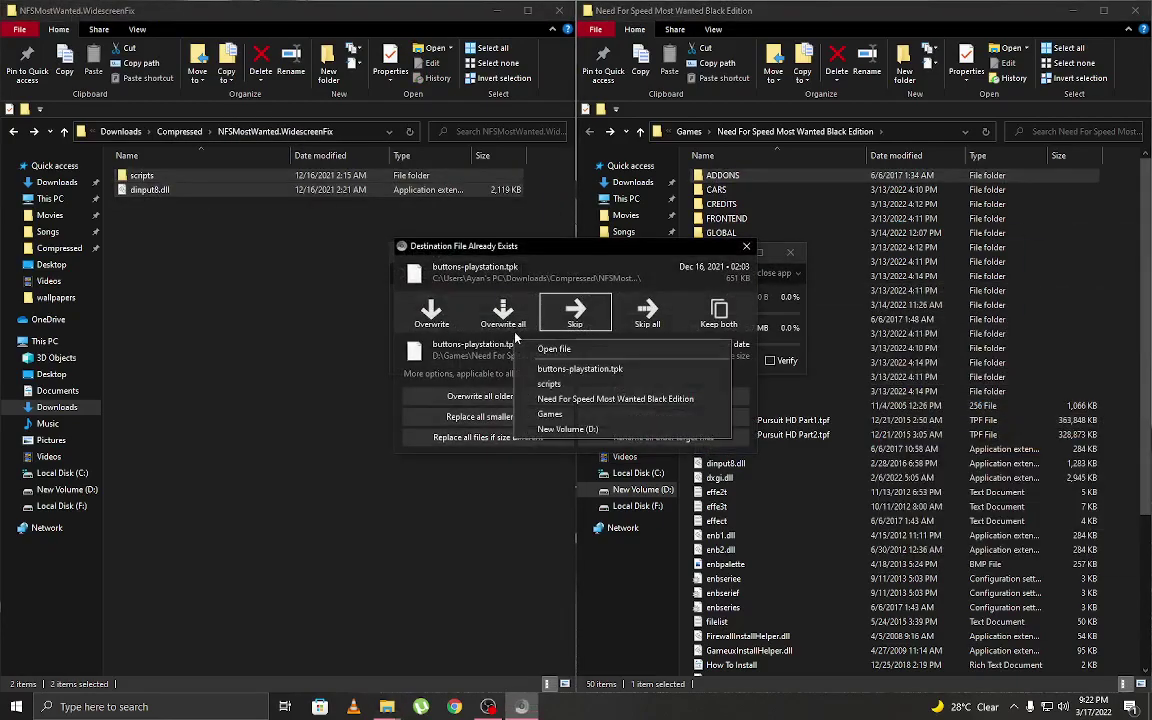
click(502, 312)
click(179, 131)
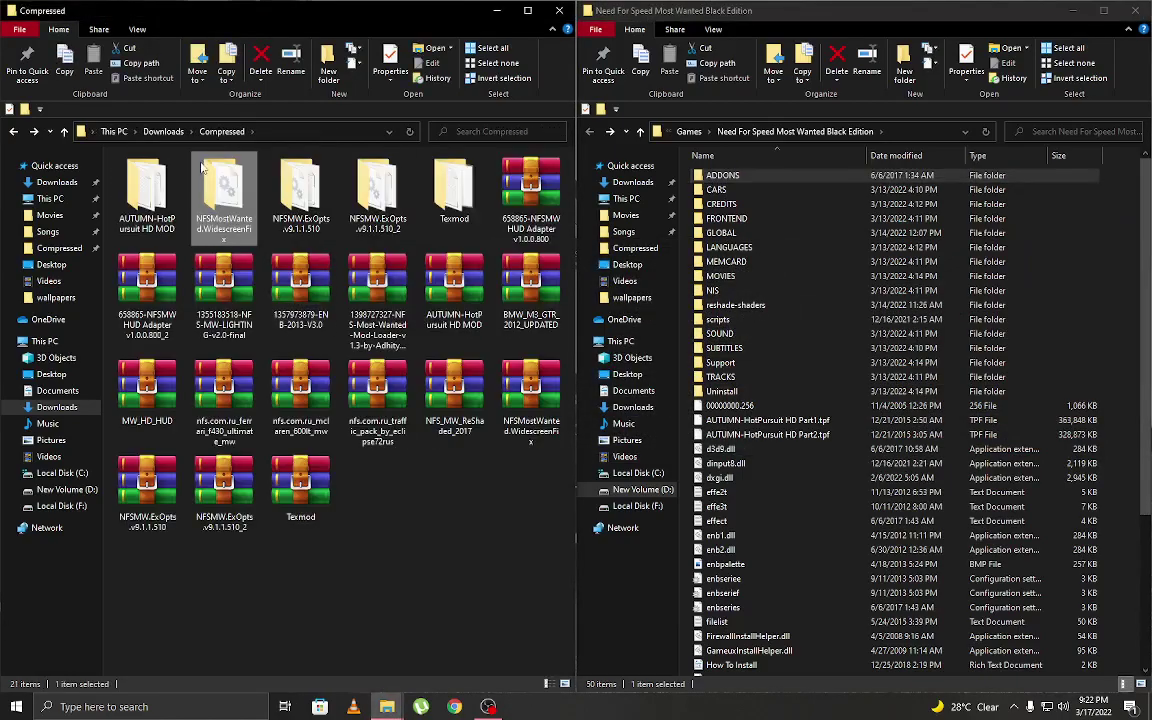
Step: Copy scripts, dinput8.dll and Read Me from NFSMW.ExOpts.v9.1.1.510 into the game's main folder with TeraCopy, overwriting existing files
double_click(300, 190)
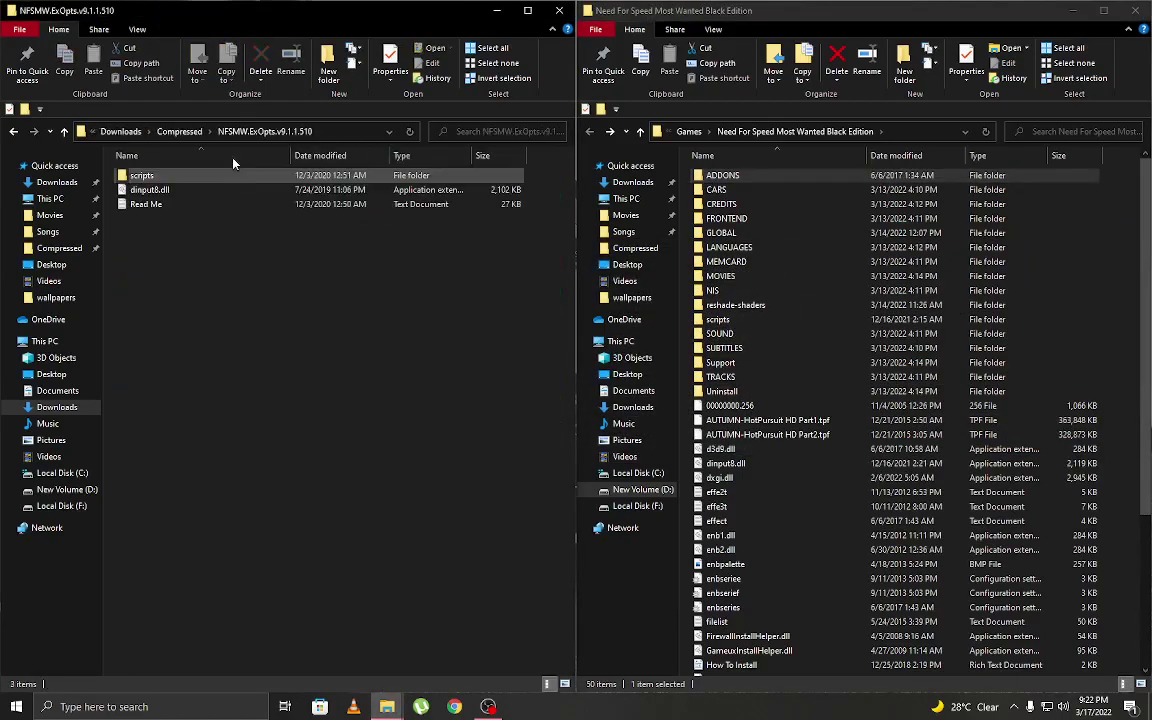
drag(210, 270, 196, 160)
drag(200, 176, 1124, 251)
click(1000, 372)
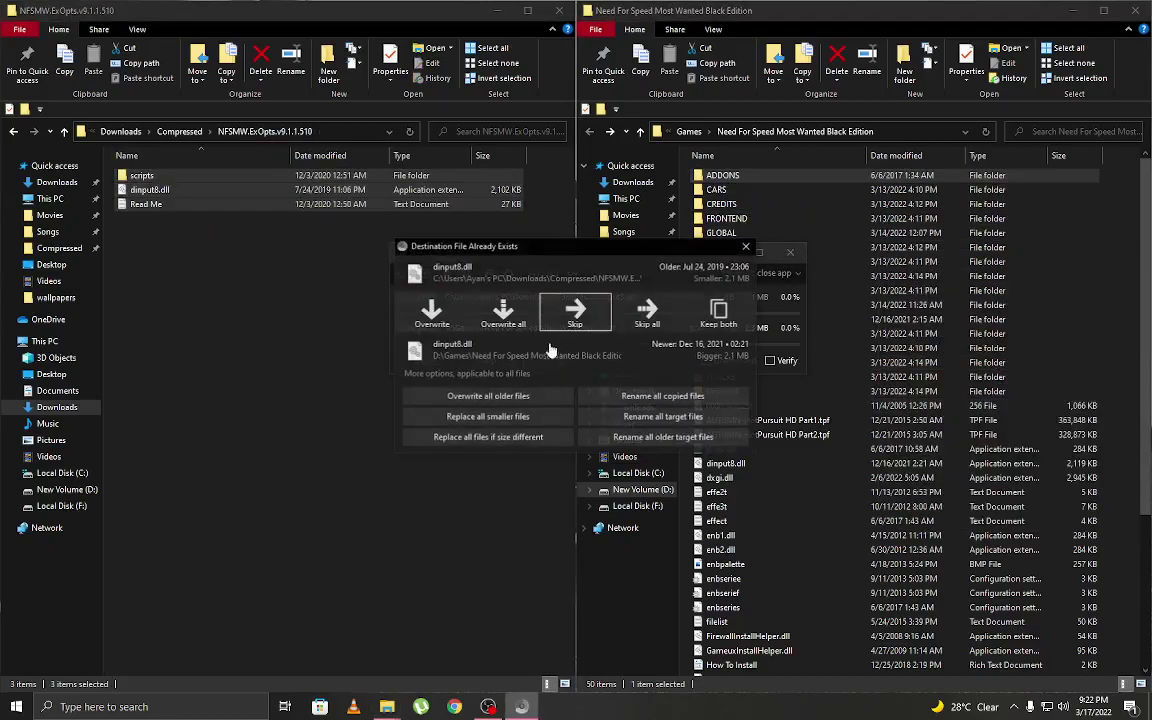
click(530, 323)
key(BackSpace)
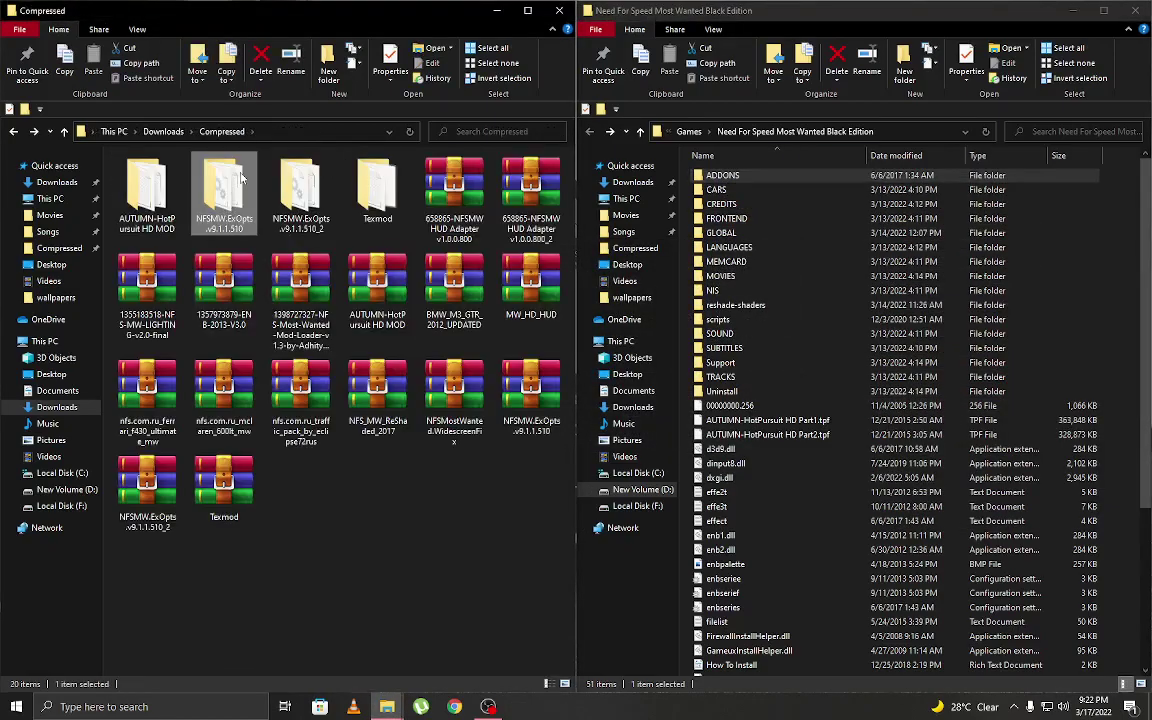
Step: Check and delete the extracted NFSMW.ExOpts.v9.1.1.510 and NFSMW.ExOpts.v9.1.1.510_2 folders from Compressed
double_click(219, 175)
key(BackSpace)
key(Delete)
double_click(209, 176)
key(BackSpace)
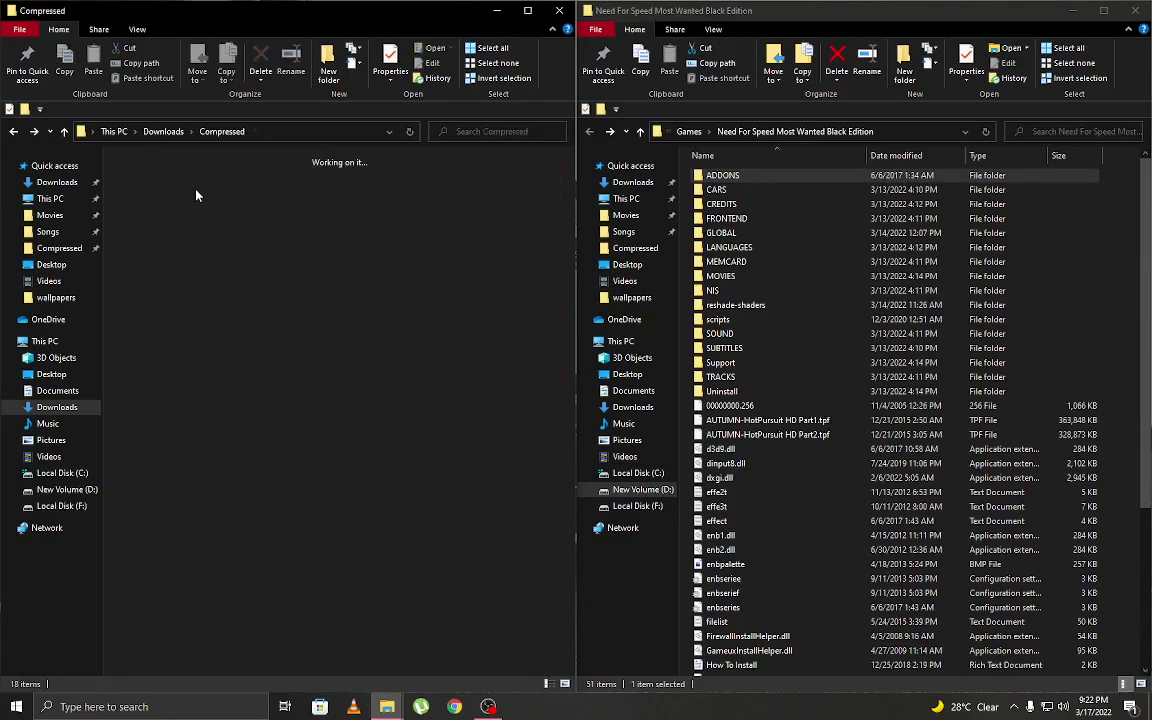
double_click(225, 190)
key(BackSpace)
Step: Delete all the mod archives from Compressed, keeping the extracted AUTUMN-HotPursuit HD MOD and Texmod folders
drag(475, 488, 158, 308)
key(Delete)
drag(405, 377, 115, 233)
key(Delete)
drag(515, 268, 290, 200)
key(Delete)
Step: Copy the Texmod application into the game's main folder, replacing the existing file, and delete the extracted Texmod folder
double_click(225, 192)
drag(168, 191, 1040, 437)
click(850, 463)
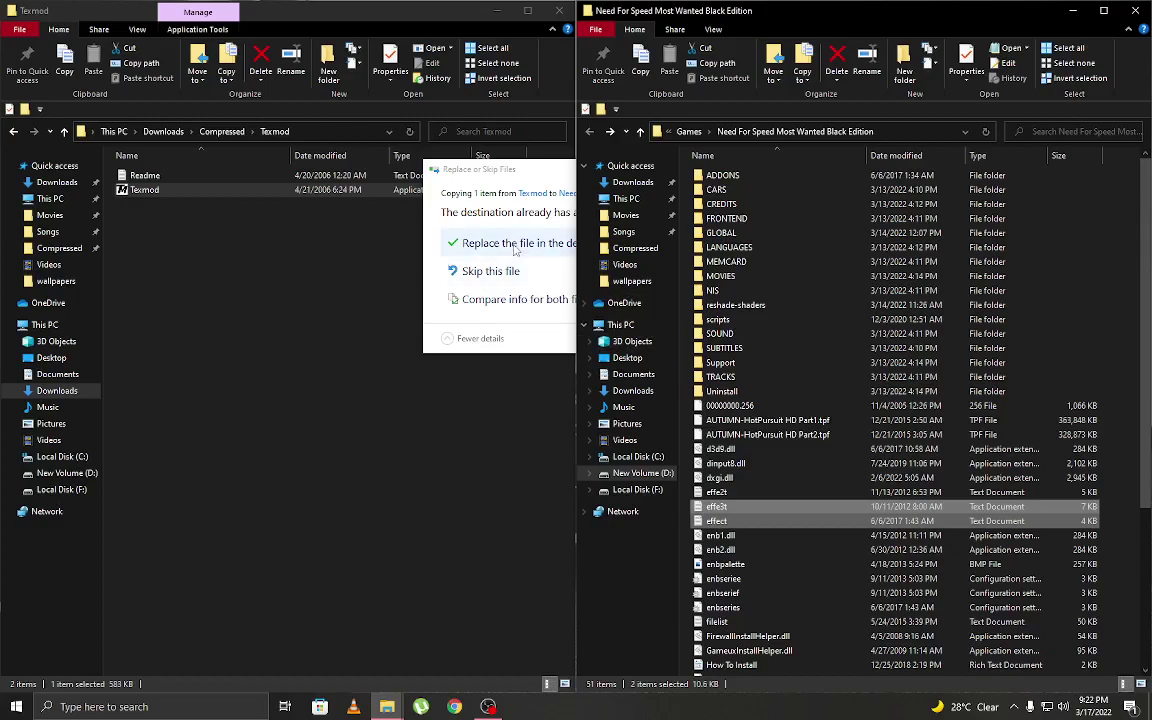
click(515, 248)
click(411, 443)
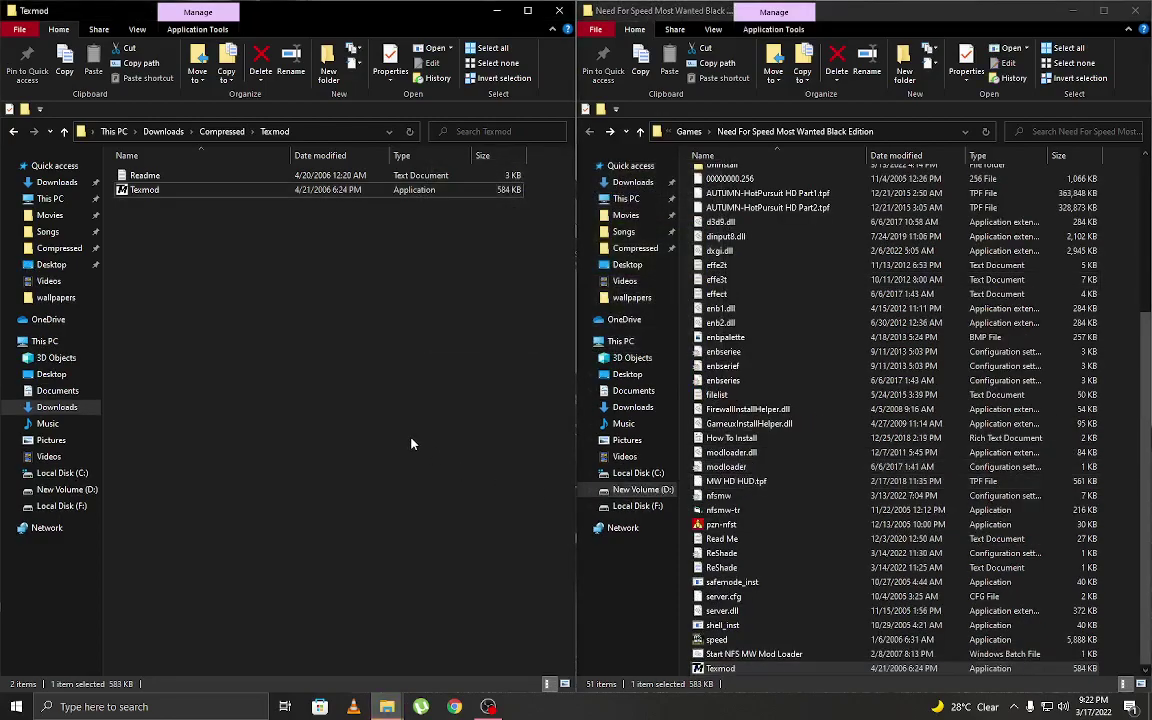
click(221, 131)
key(Delete)
Step: Copy AUTUMN-HotPursuit HD Part1.tpf and Part2.tpf from the mod's 1-MOD folder into the game's main folder with TeraCopy, overwriting existing files
click(158, 178)
double_click(157, 177)
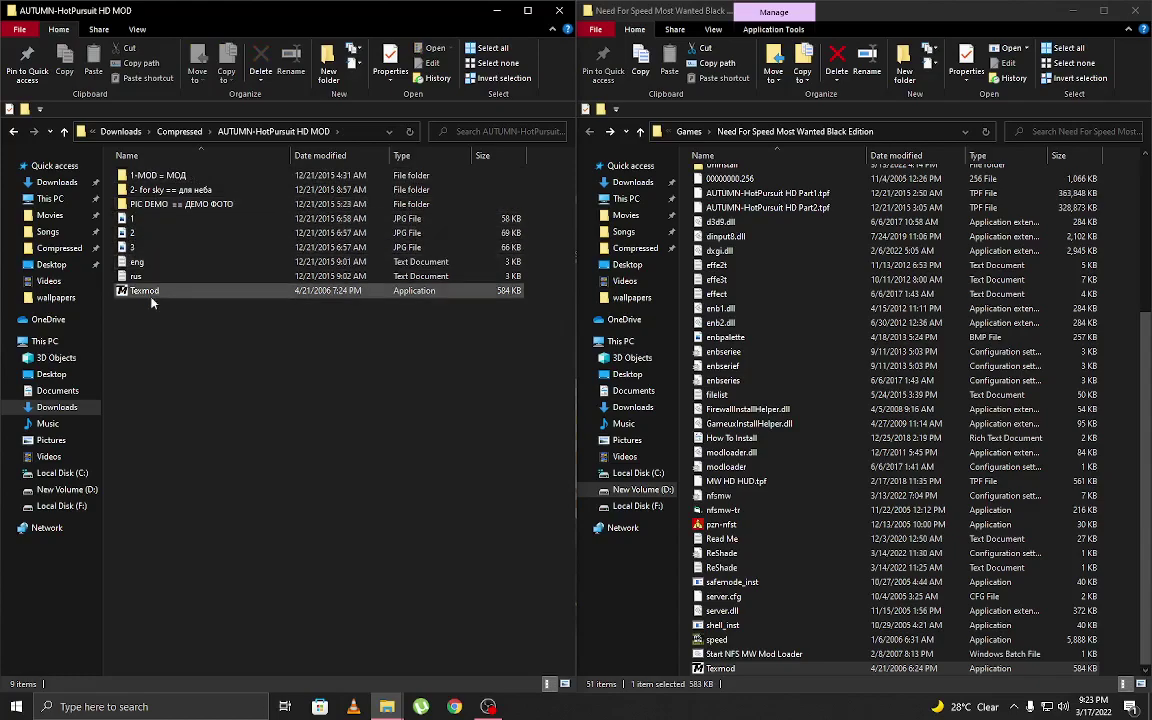
double_click(157, 176)
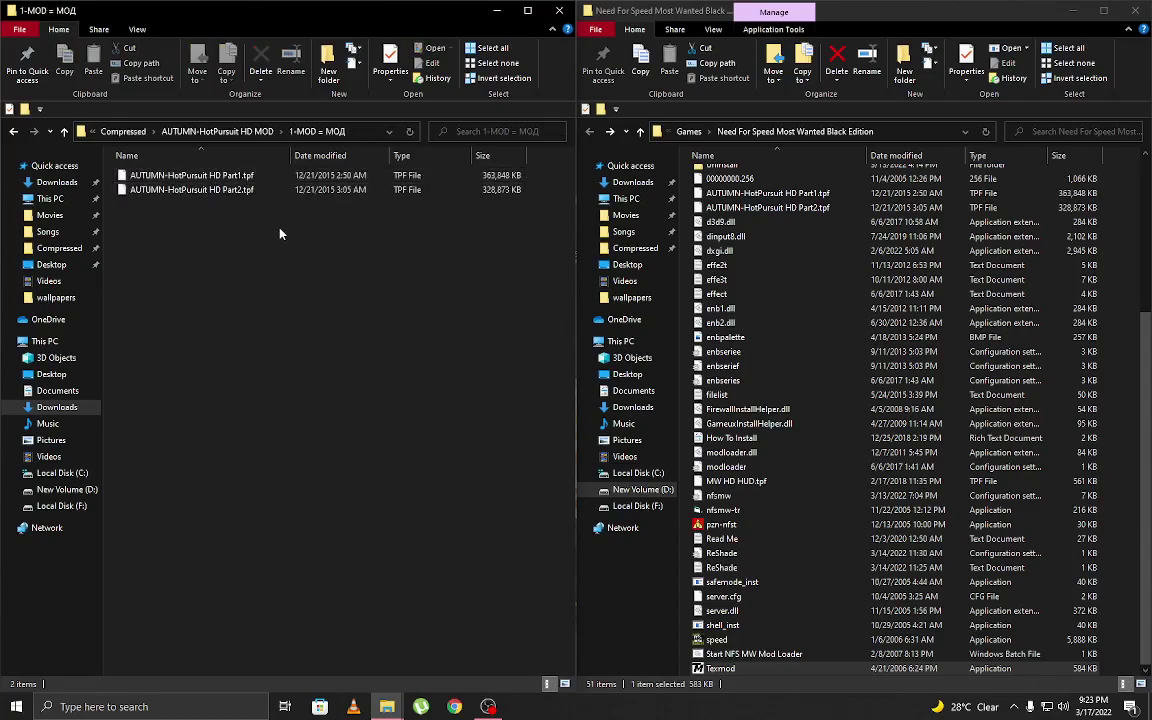
mouse_move(271, 224)
mouse_down()
mouse_move(270, 188)
mouse_move(270, 220)
mouse_up()
key(alt+Left)
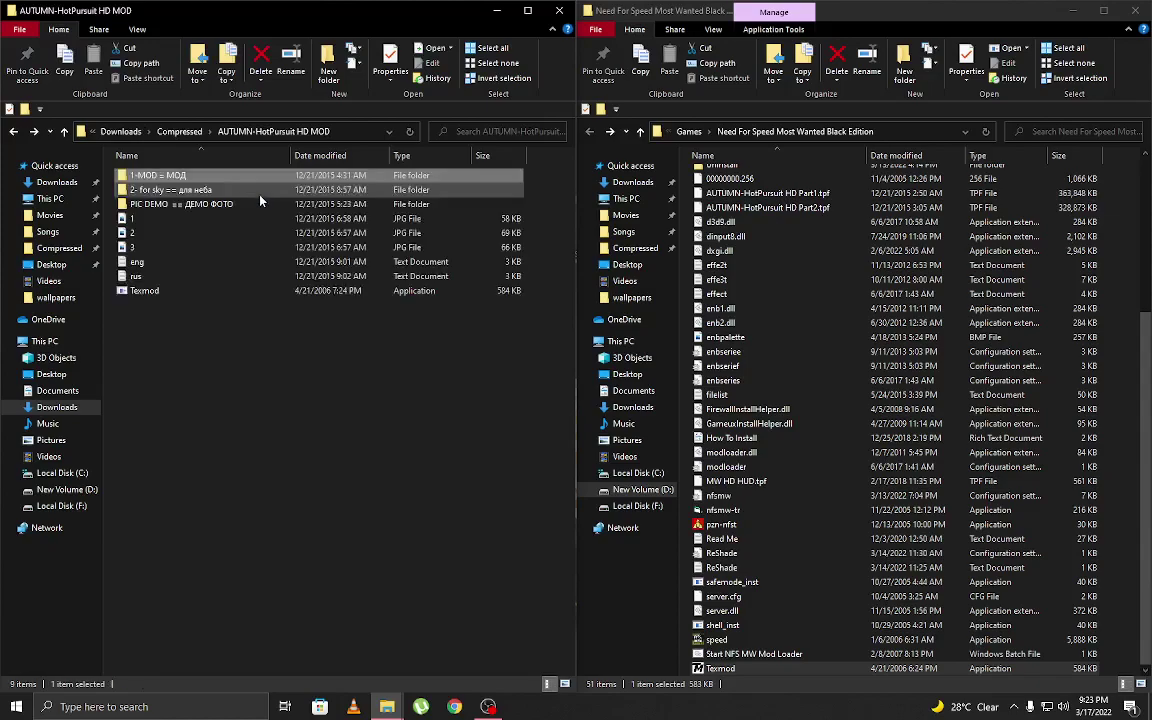
key(alt+Left)
double_click(176, 190)
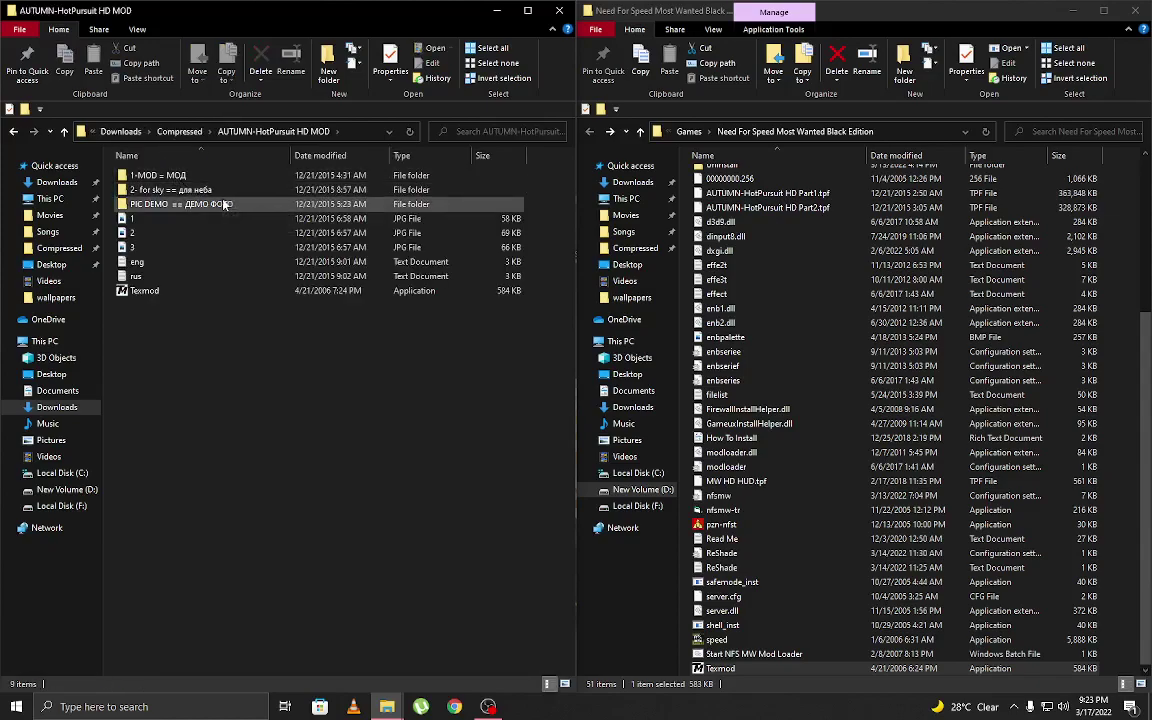
double_click(215, 177)
drag(257, 248, 871, 366)
click(910, 470)
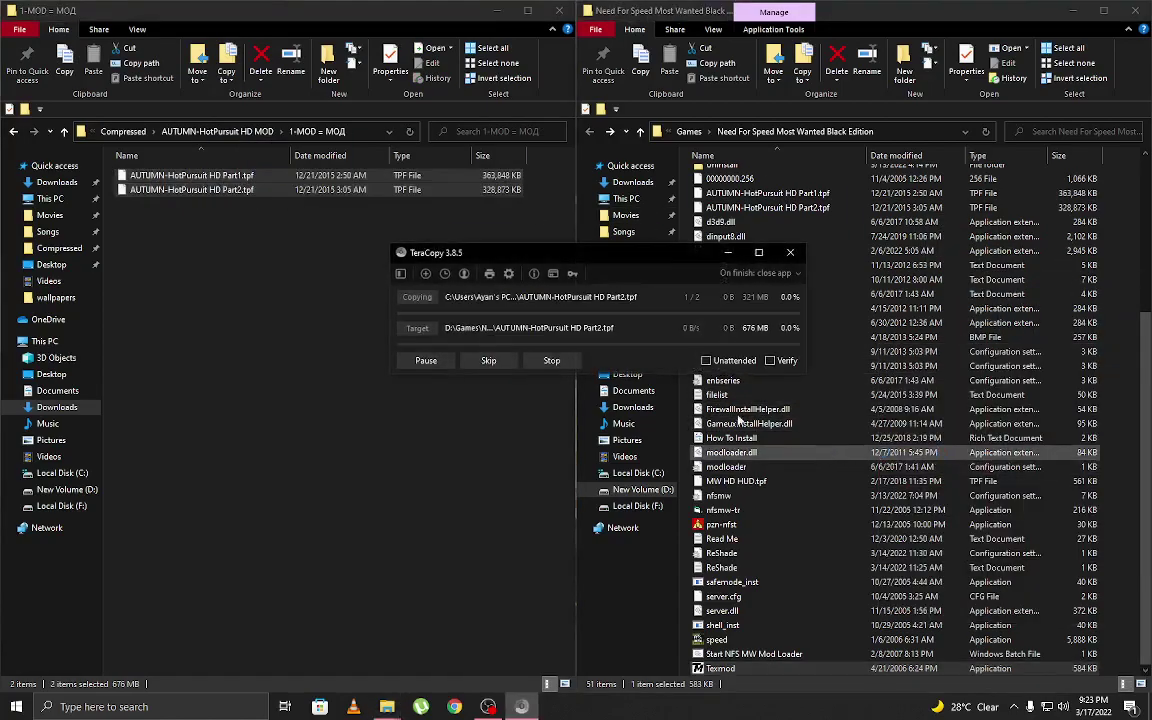
click(503, 312)
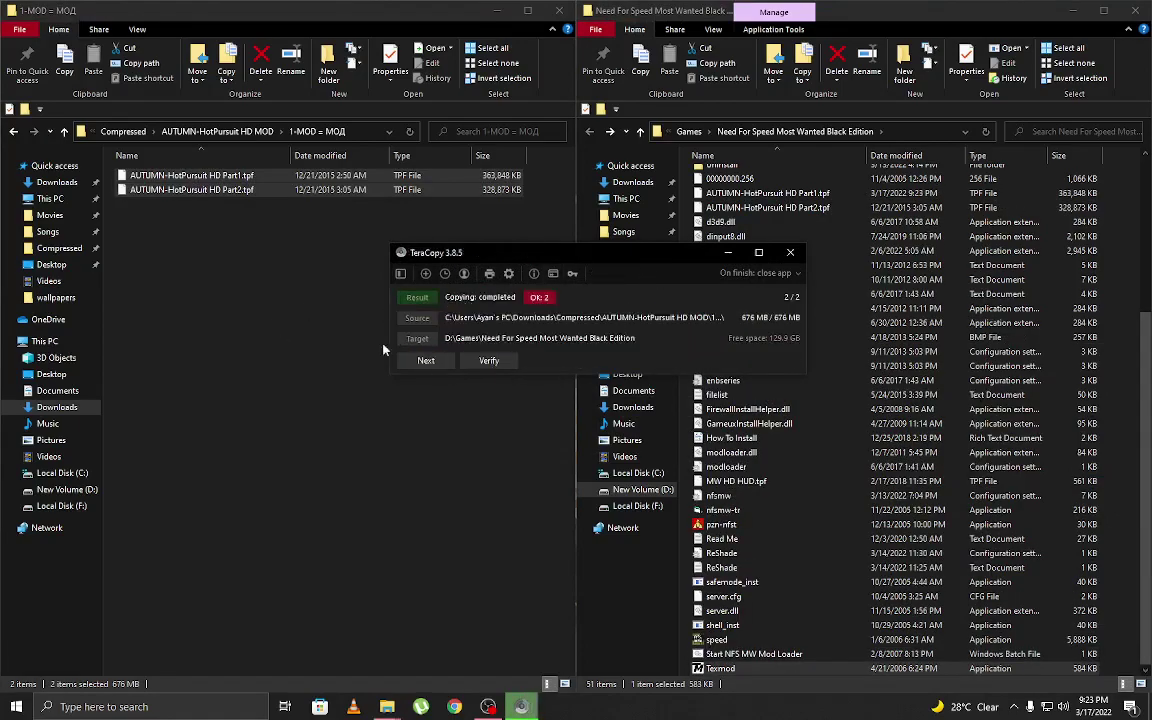
Step: Check the mod's "2- for sky" folder, return to Compressed and delete the extracted AUTUMN-HotPursuit HD MOD folder
click(355, 344)
key(BackSpace)
double_click(245, 189)
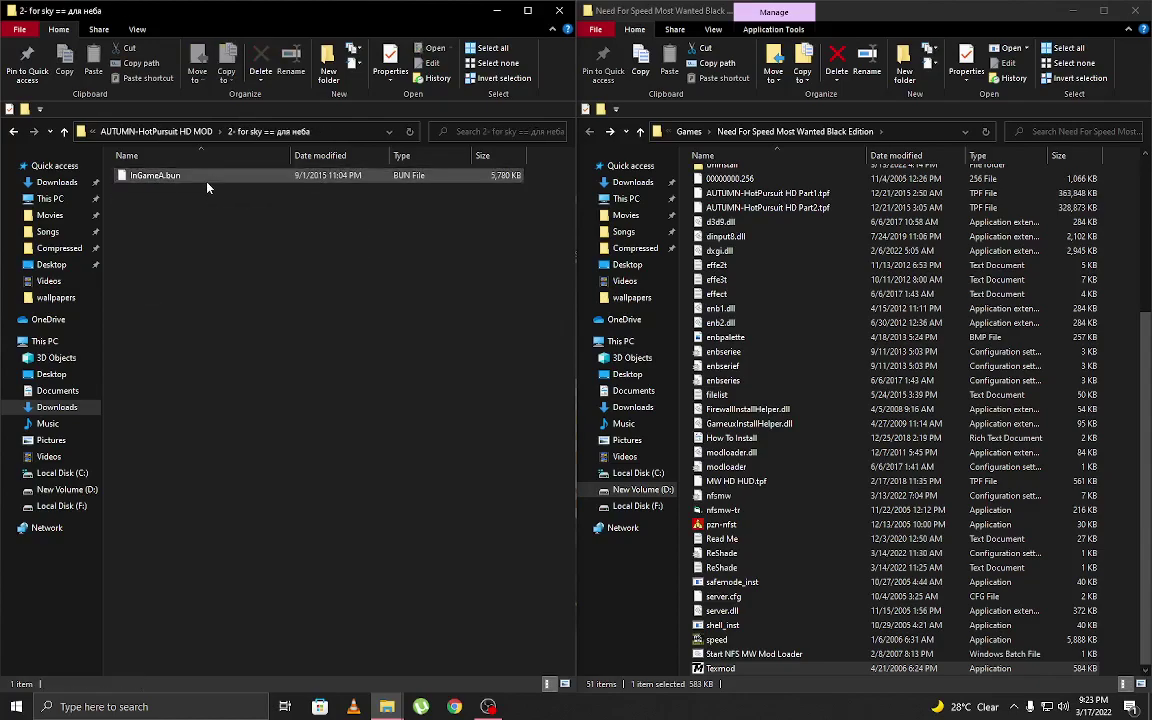
key(alt+Up)
double_click(195, 190)
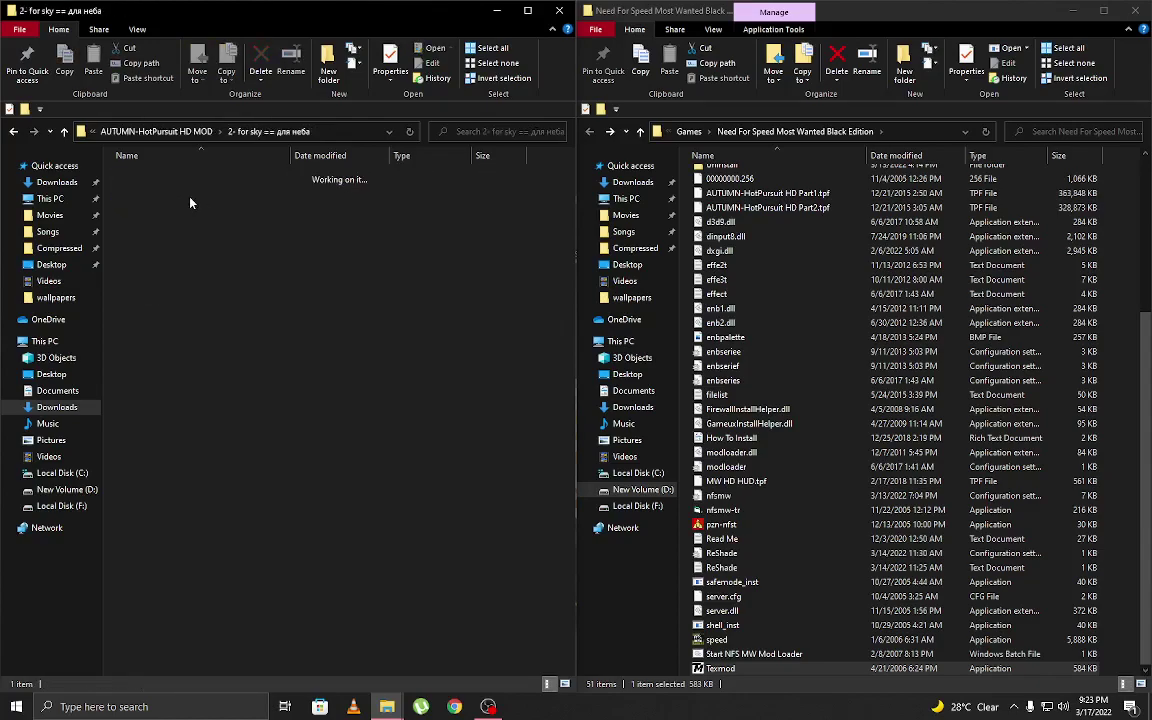
key(alt+Up)
key(alt+Up)
key(Delete)
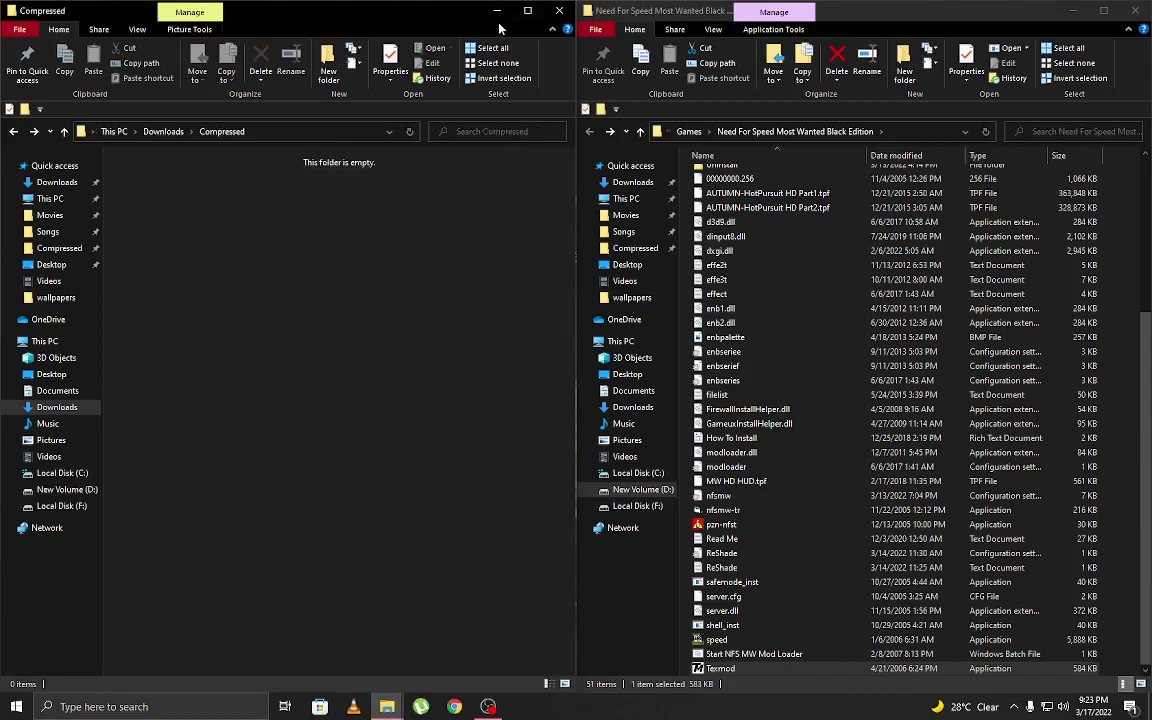
Step: Minimize the Compressed window, empty the Recycle Bin and maximize the game folder window
click(497, 10)
right_click(24, 86)
click(44, 108)
drag(943, 18, 620, 1)
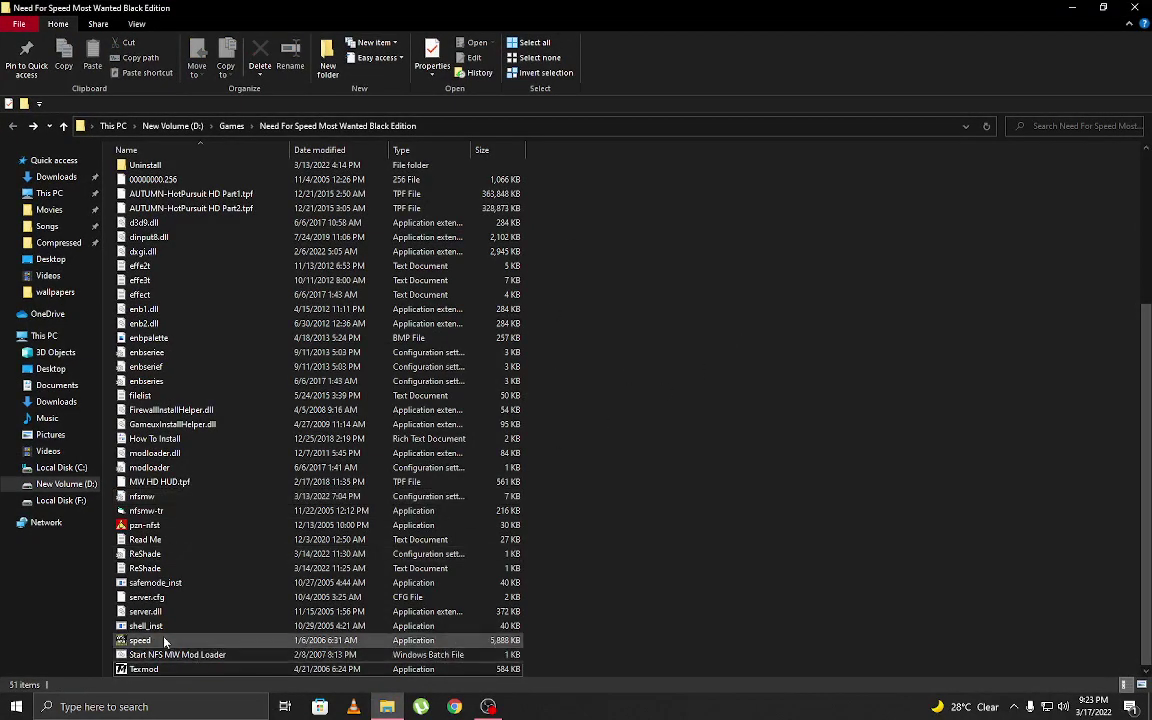
Step: Launch Texmod from the game folder and set speed.exe as its target application
double_click(150, 668)
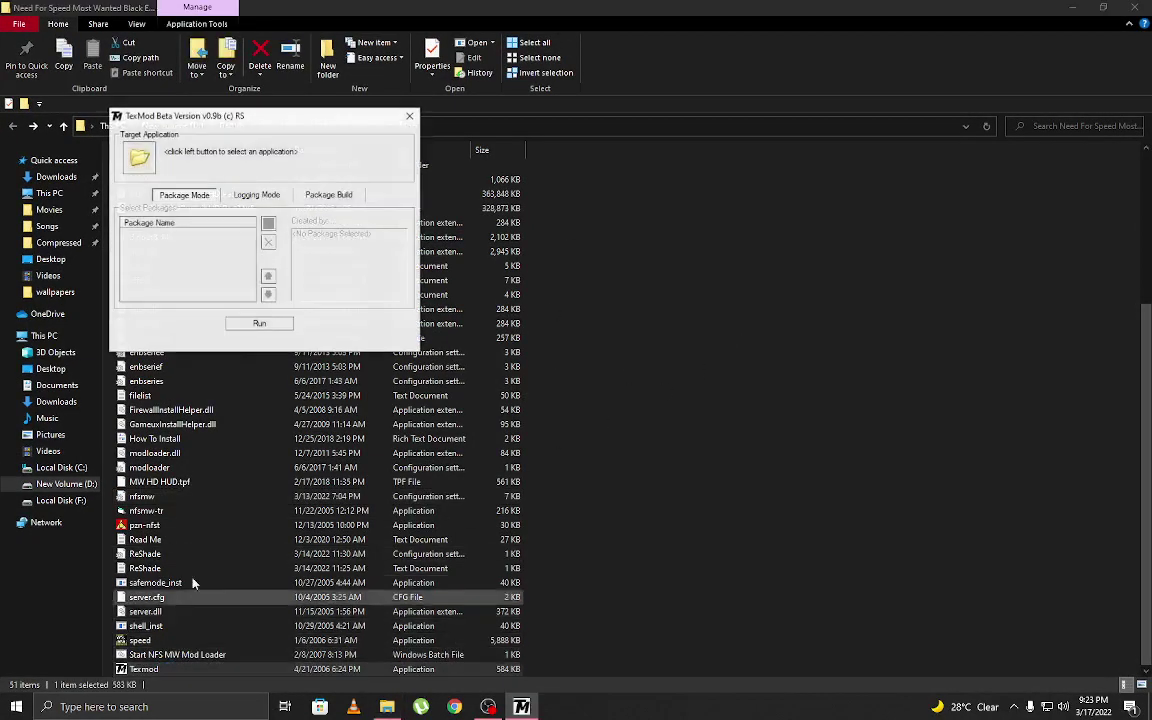
click(130, 152)
scroll(300, 260, down, 5)
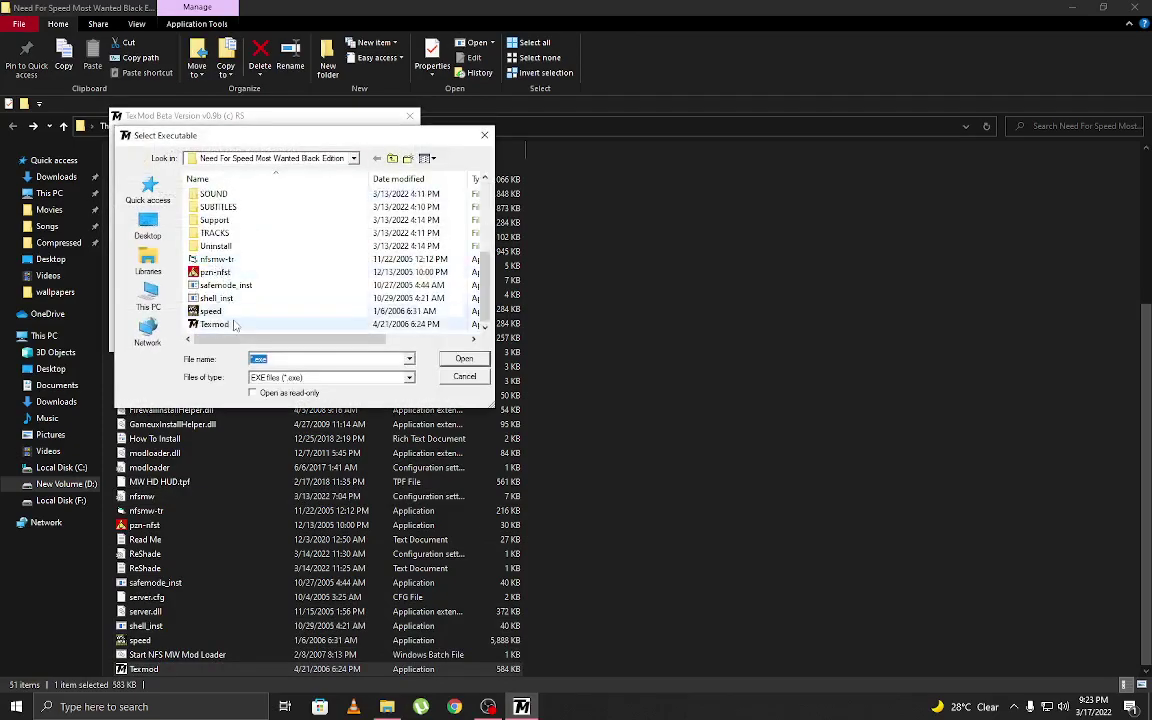
click(210, 311)
click(464, 358)
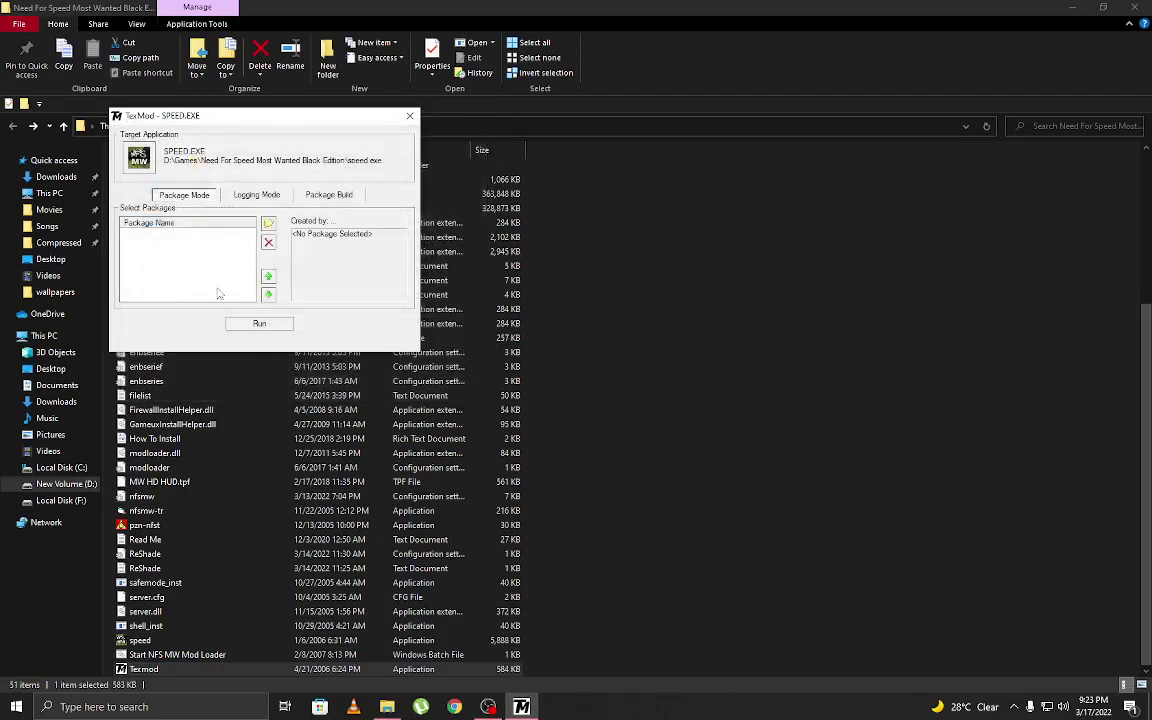
Step: Add the MW HD HUD.tpf package from the game folder to TexMod's package list
click(268, 224)
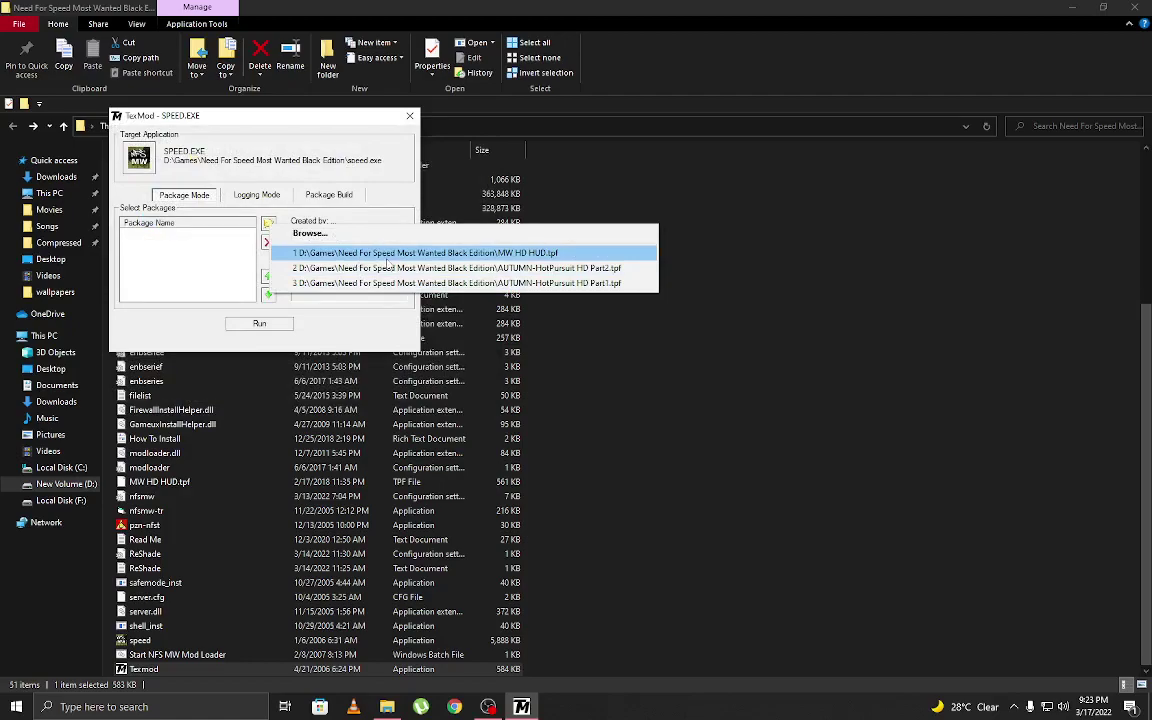
click(345, 233)
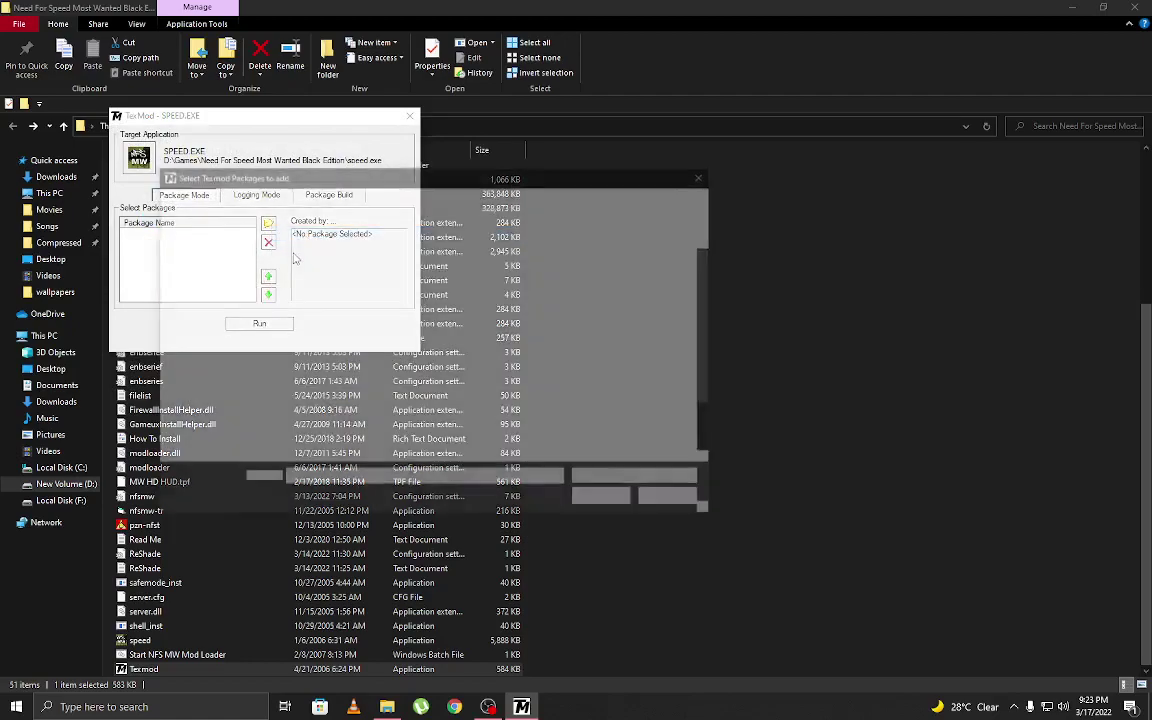
click(338, 459)
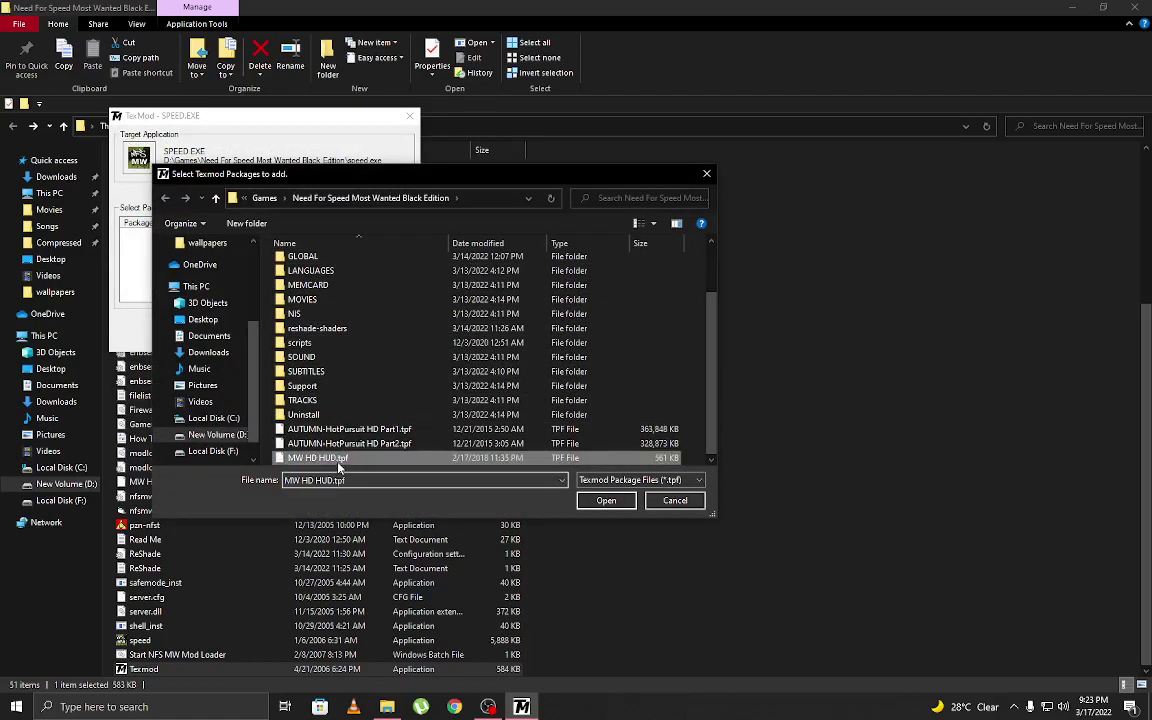
click(614, 485)
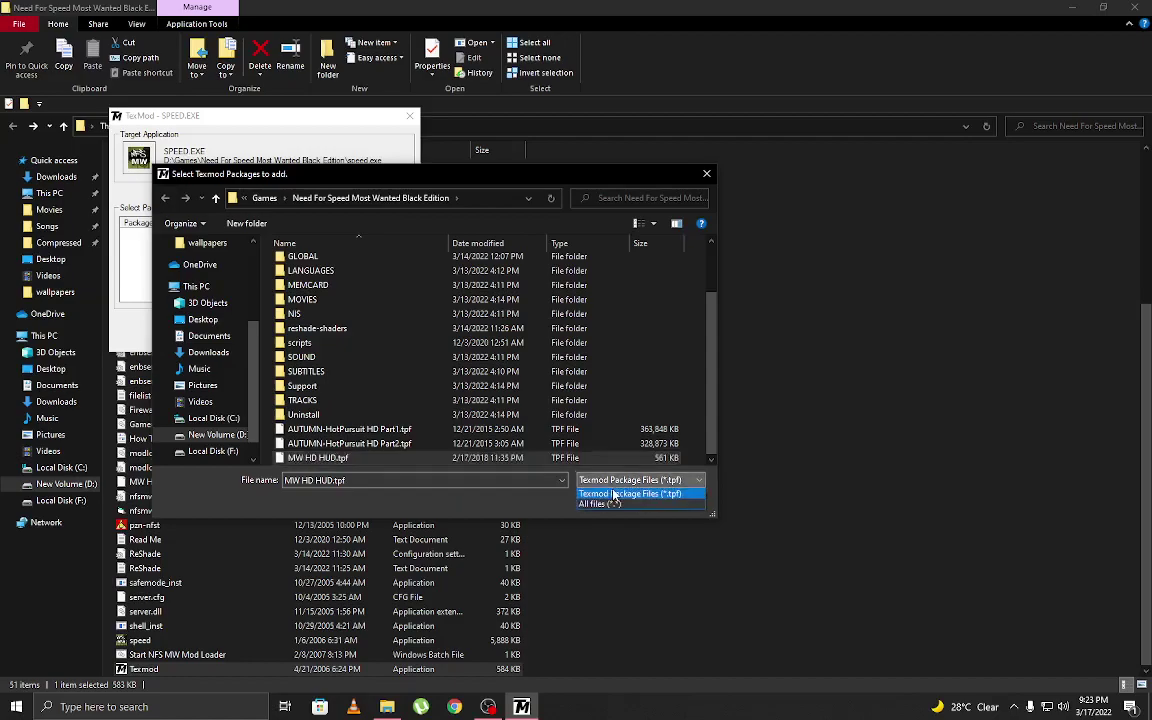
click(614, 493)
click(600, 502)
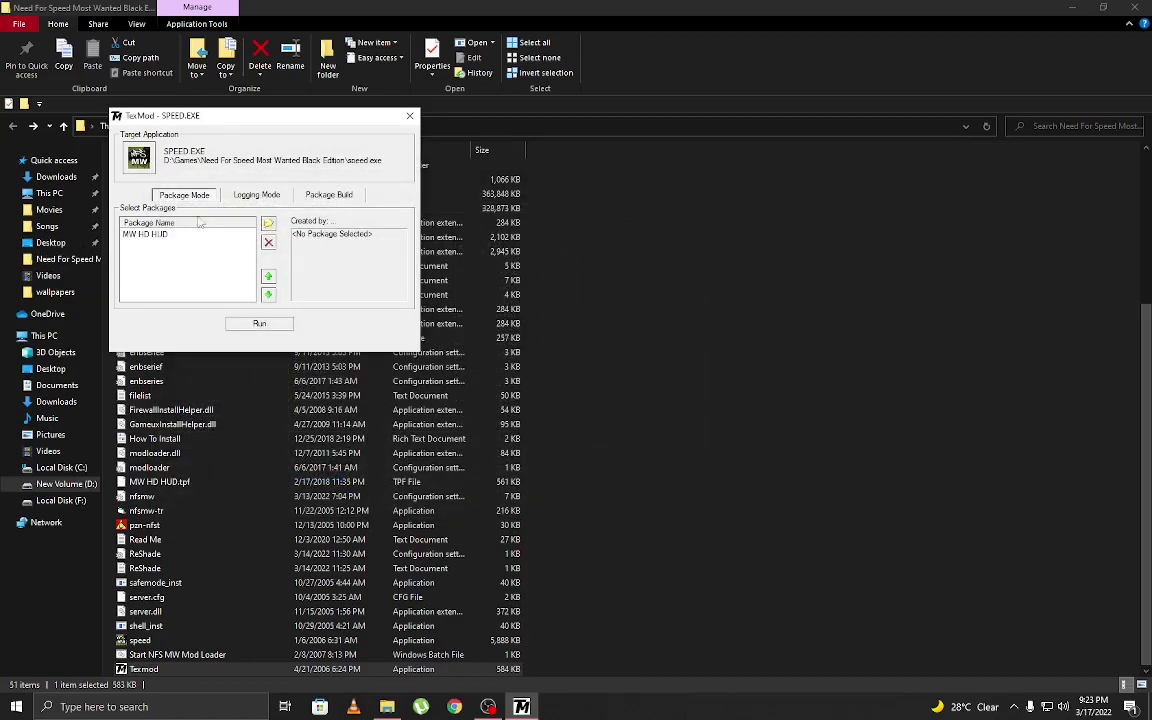
Step: Add the AUTUMN-HotPursuit HD Part2.tpf and Part1.tpf packages to TexMod's package list
click(270, 224)
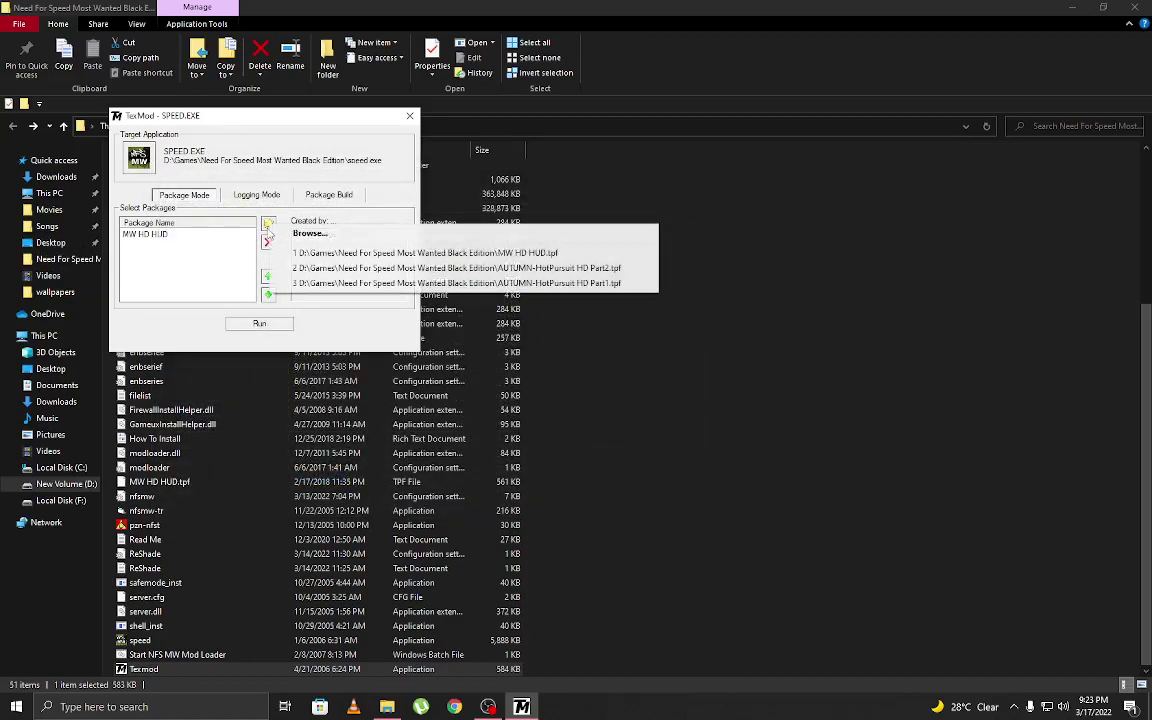
click(343, 273)
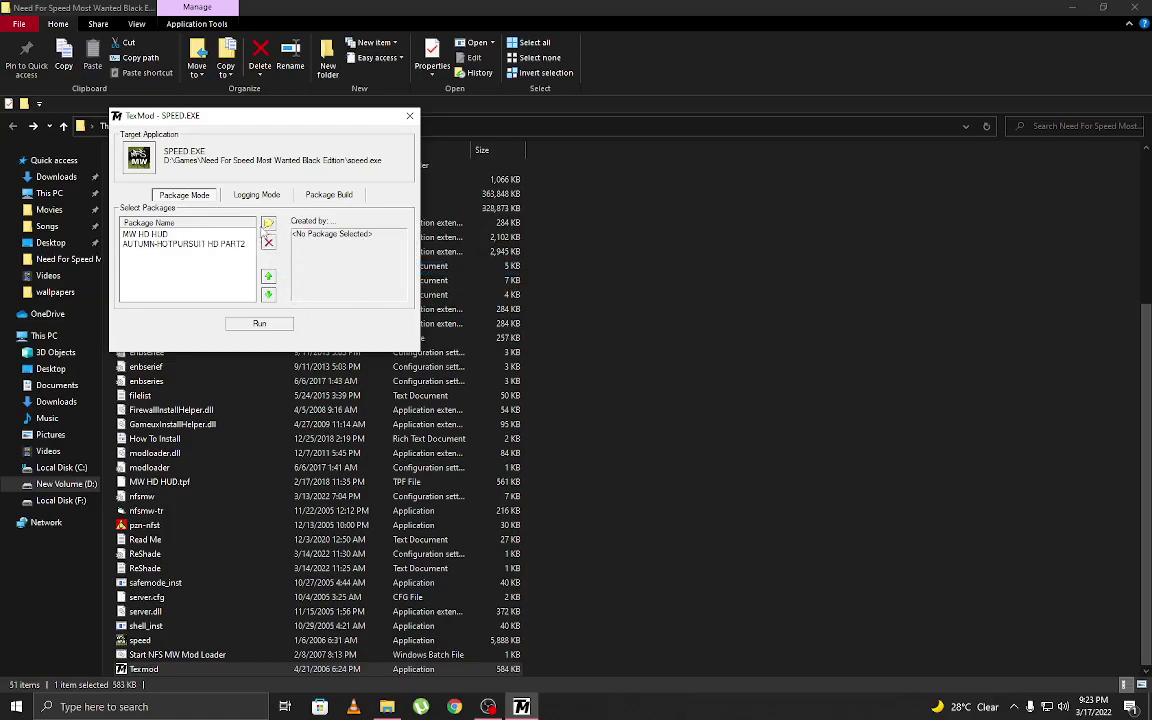
click(267, 224)
click(241, 276)
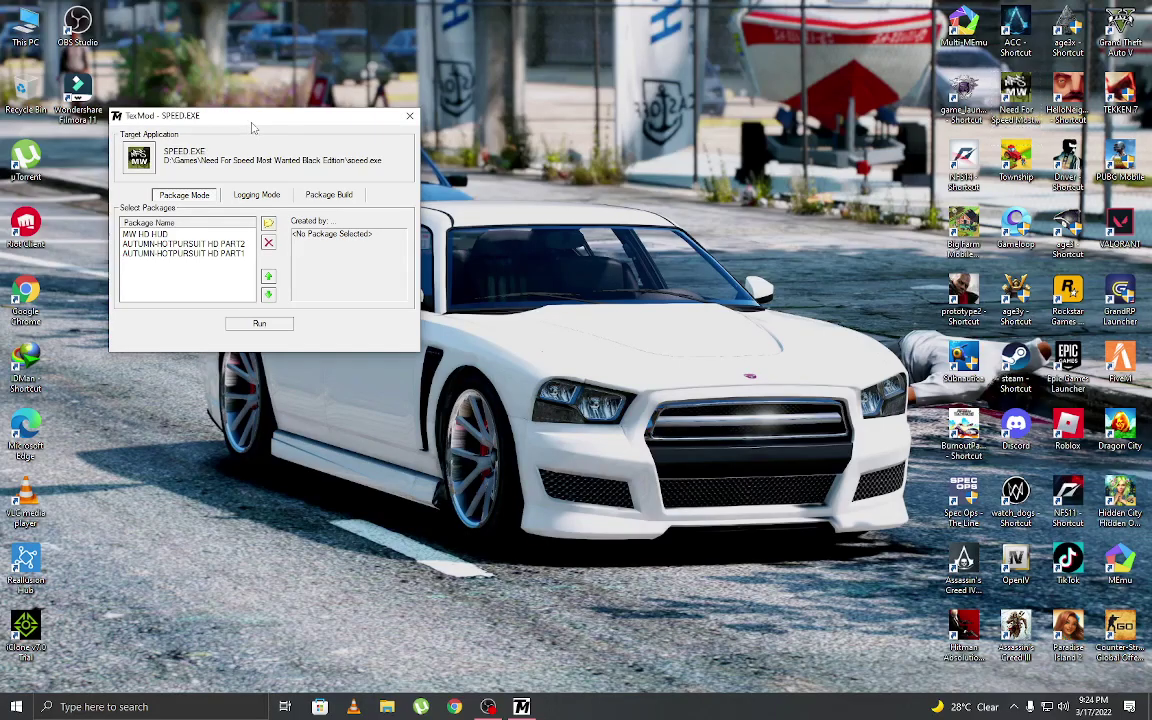
Step: Reposition the TexMod window, then switch to the running Need for Speed game and continue past its title screen and save/load message
drag(249, 126, 456, 165)
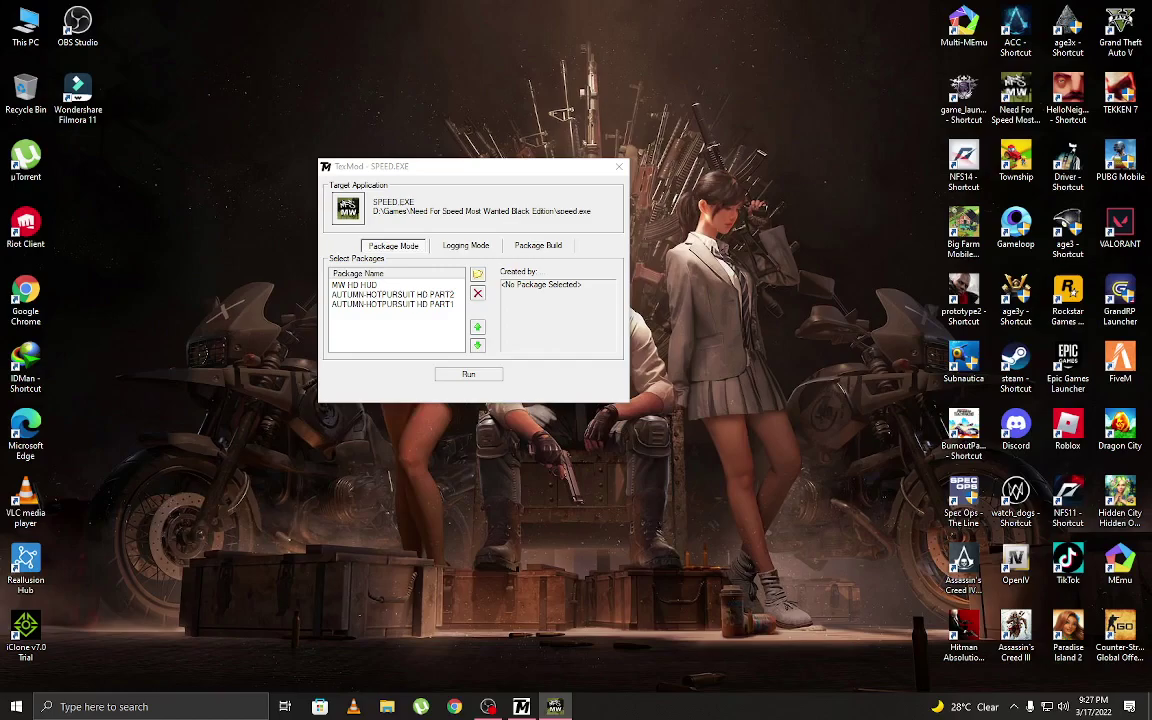
key(alt+Tab)
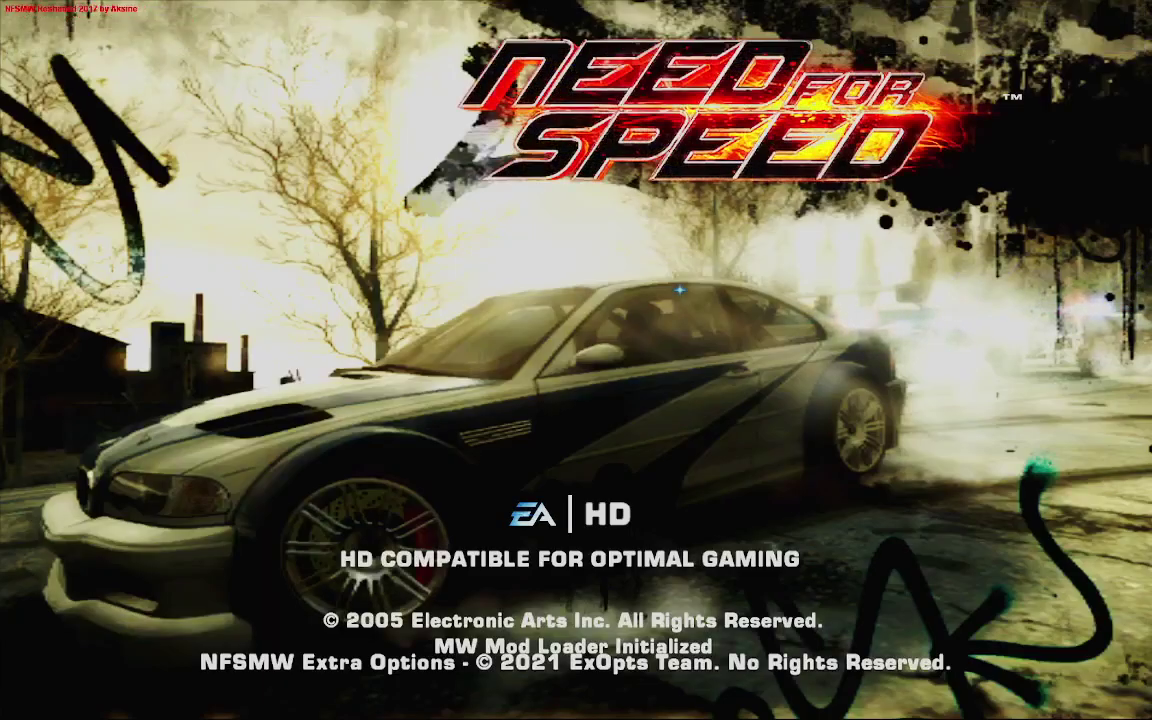
click(679, 290)
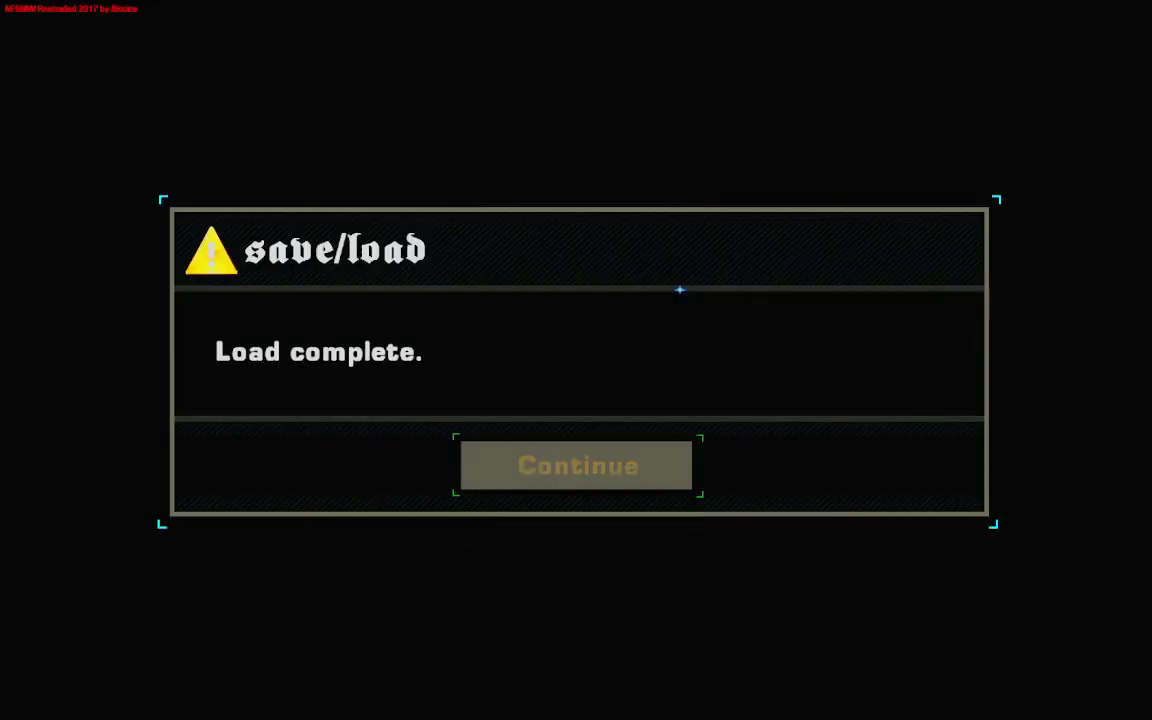
key(Return)
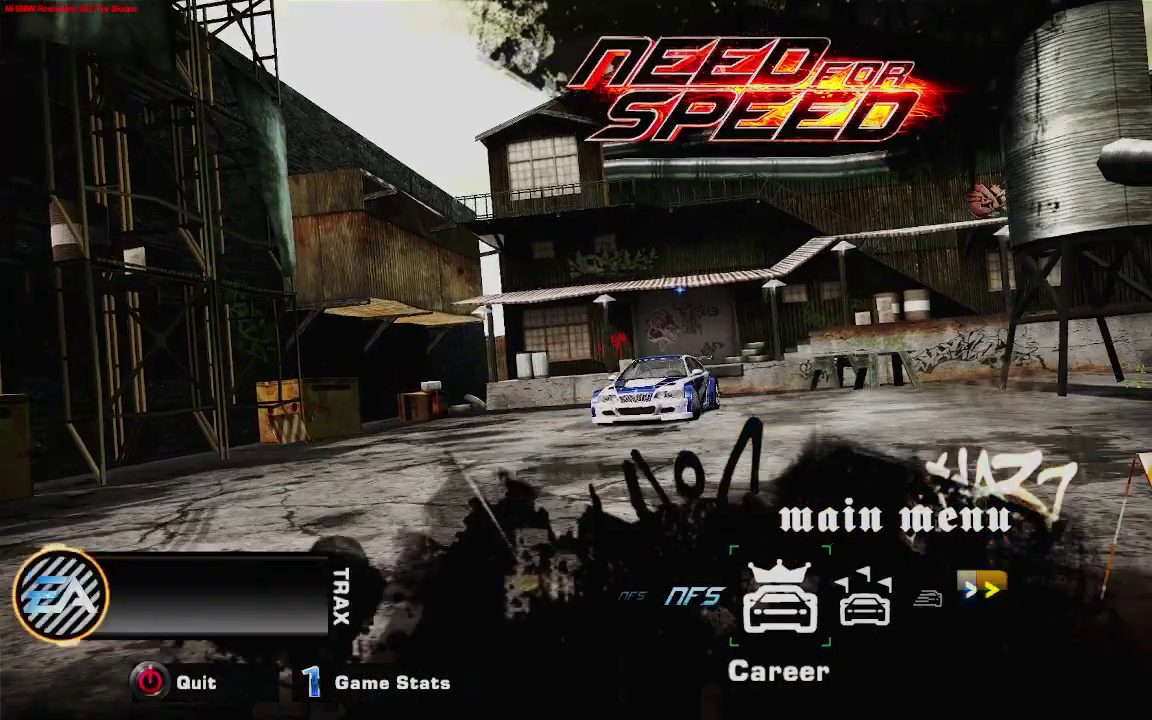
Step: Enter Career mode and leave the Safe House to resume free roam
key(Return)
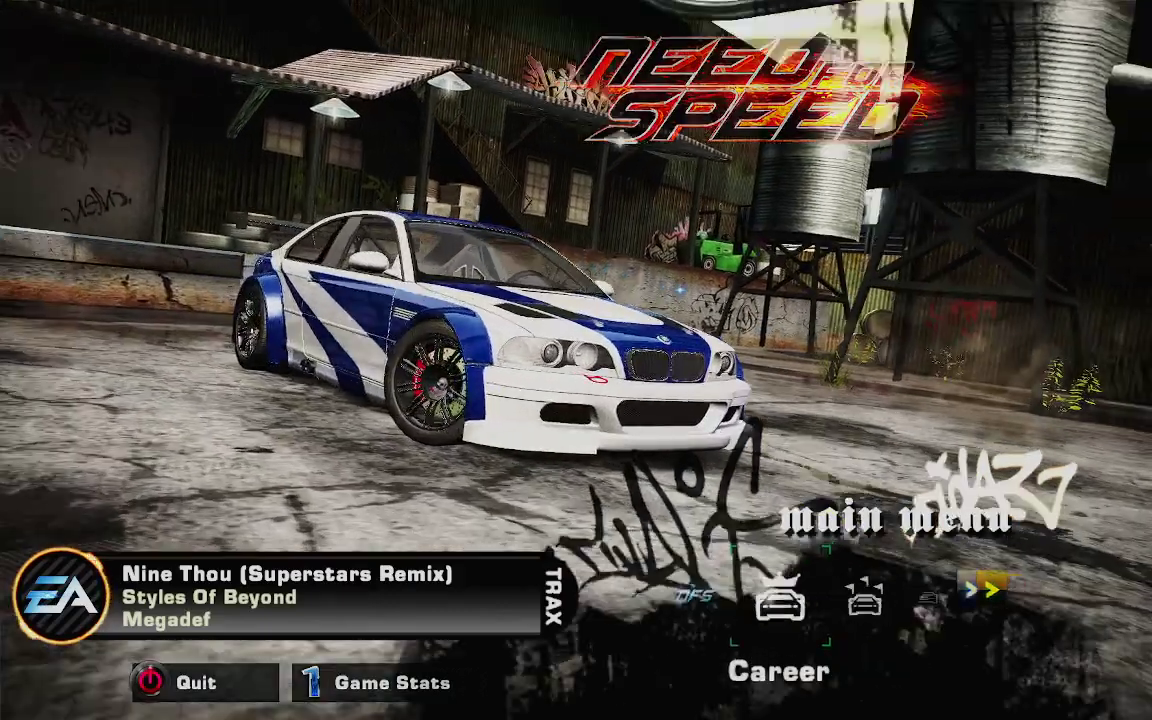
key(Return)
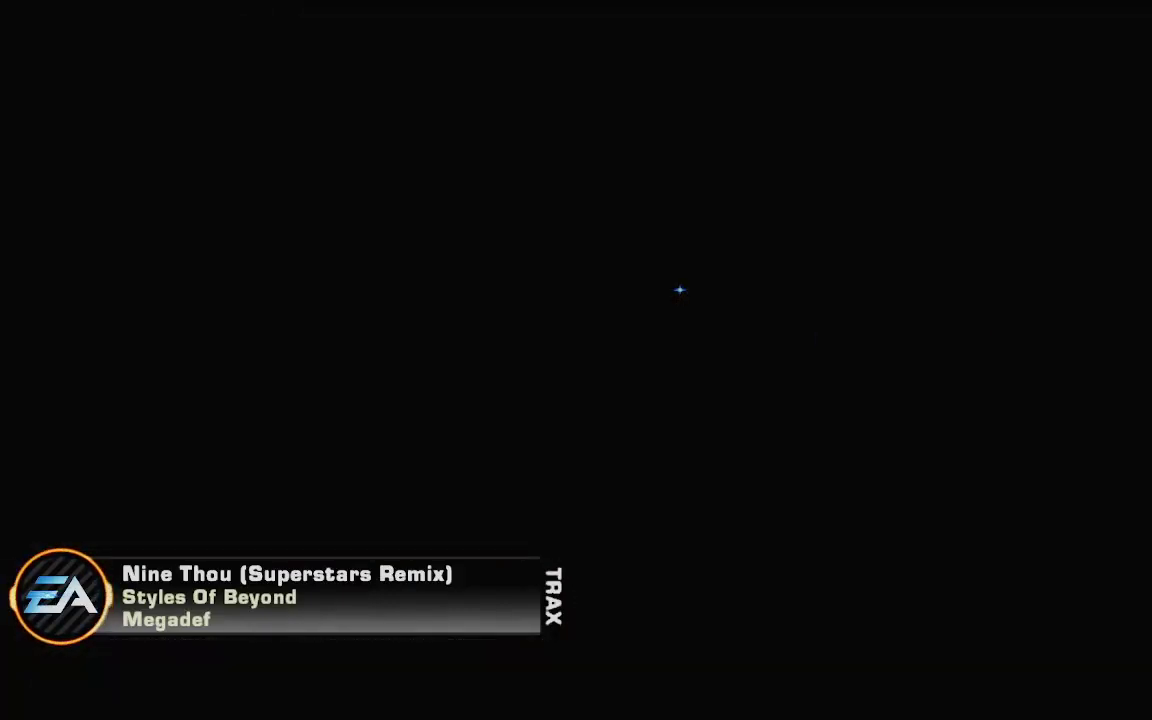
key(Return)
key(Left)
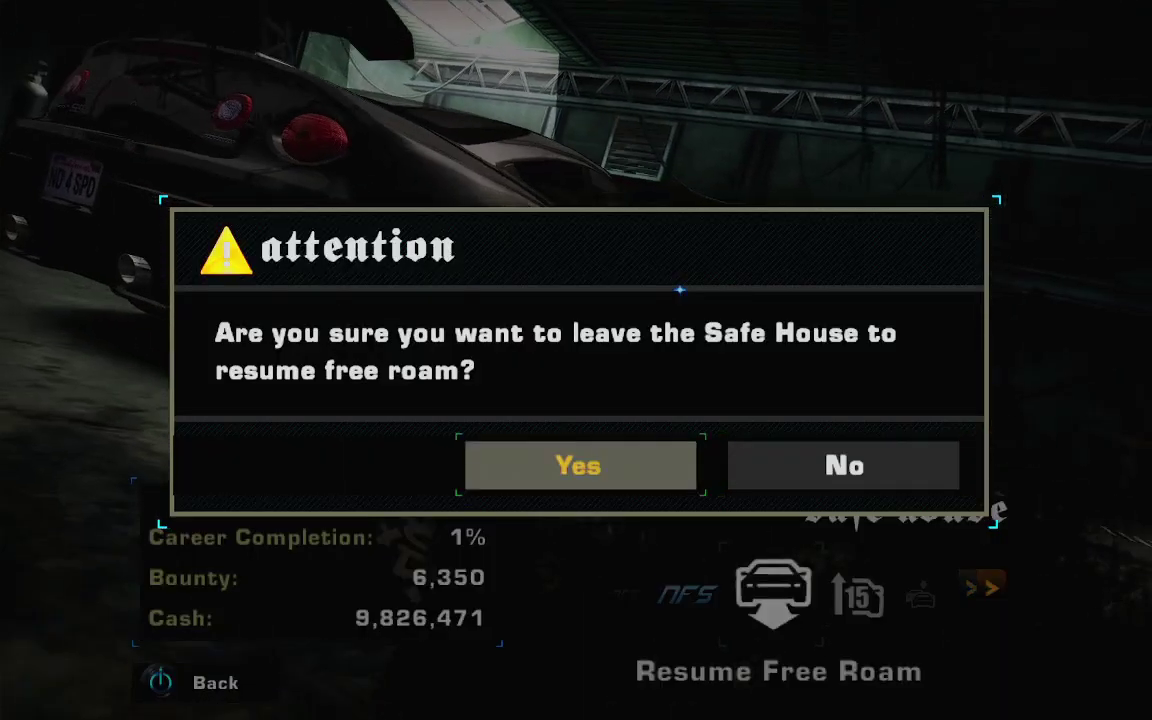
key(Return)
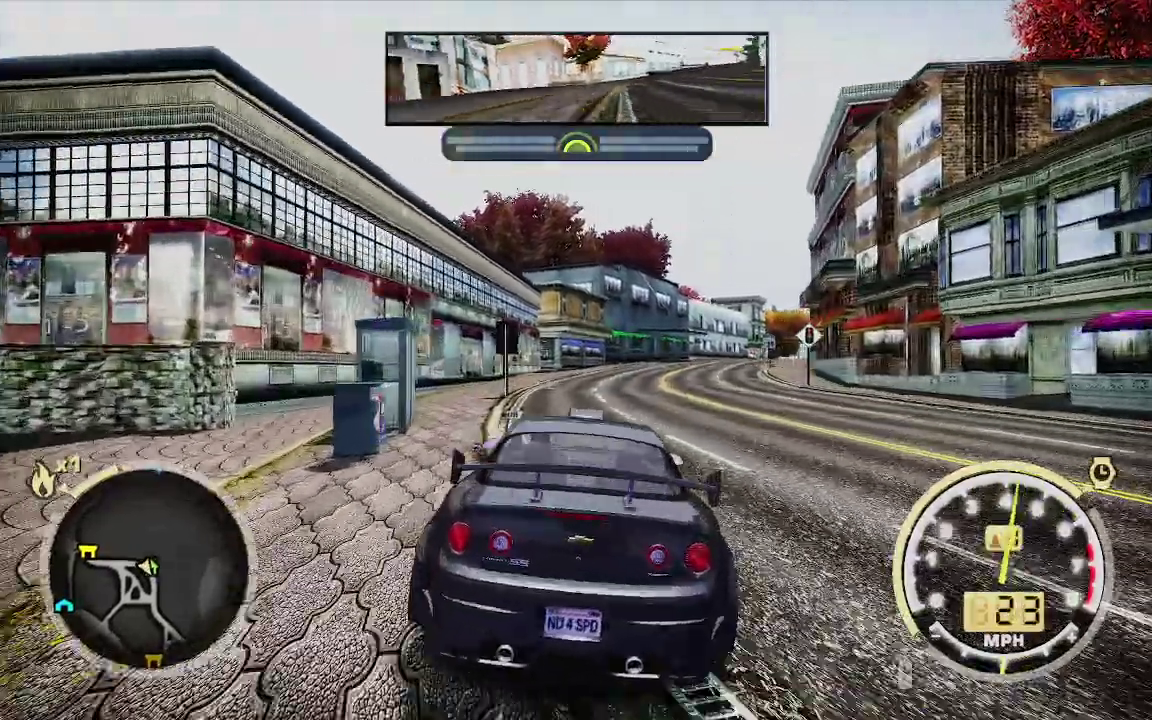
Step: Drive the car along the city streets in free roam to examine the modded HUD and autumn textures
key(Up)
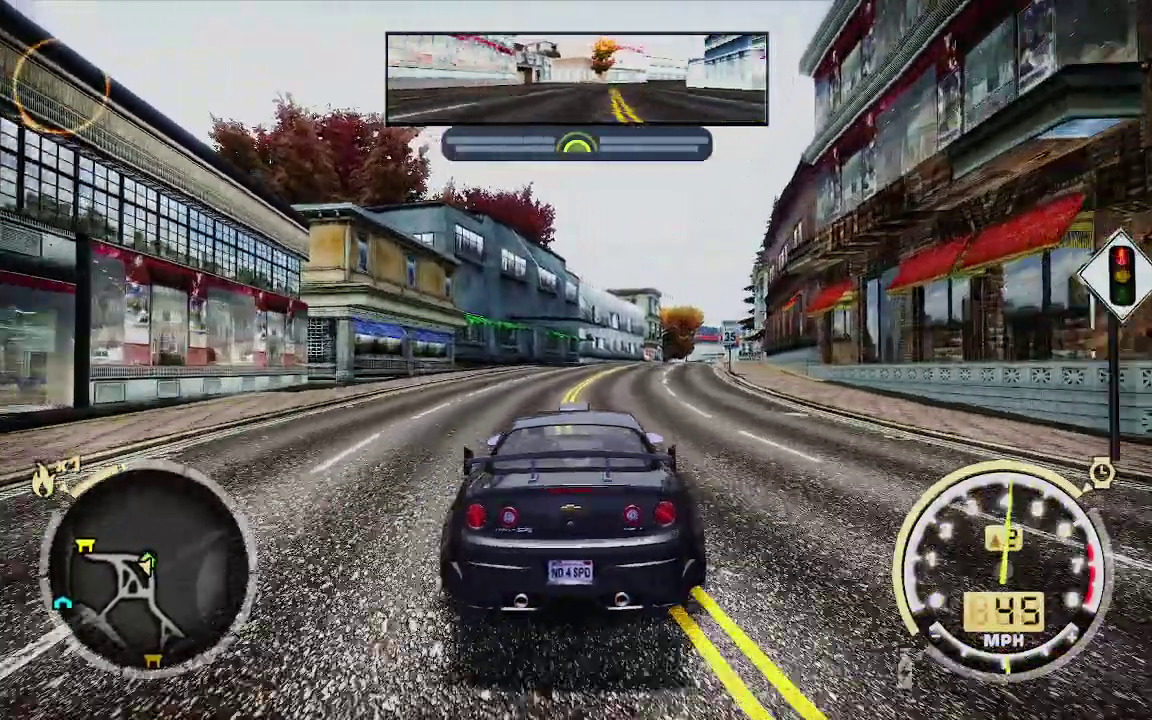
key(Up)
key(Right)
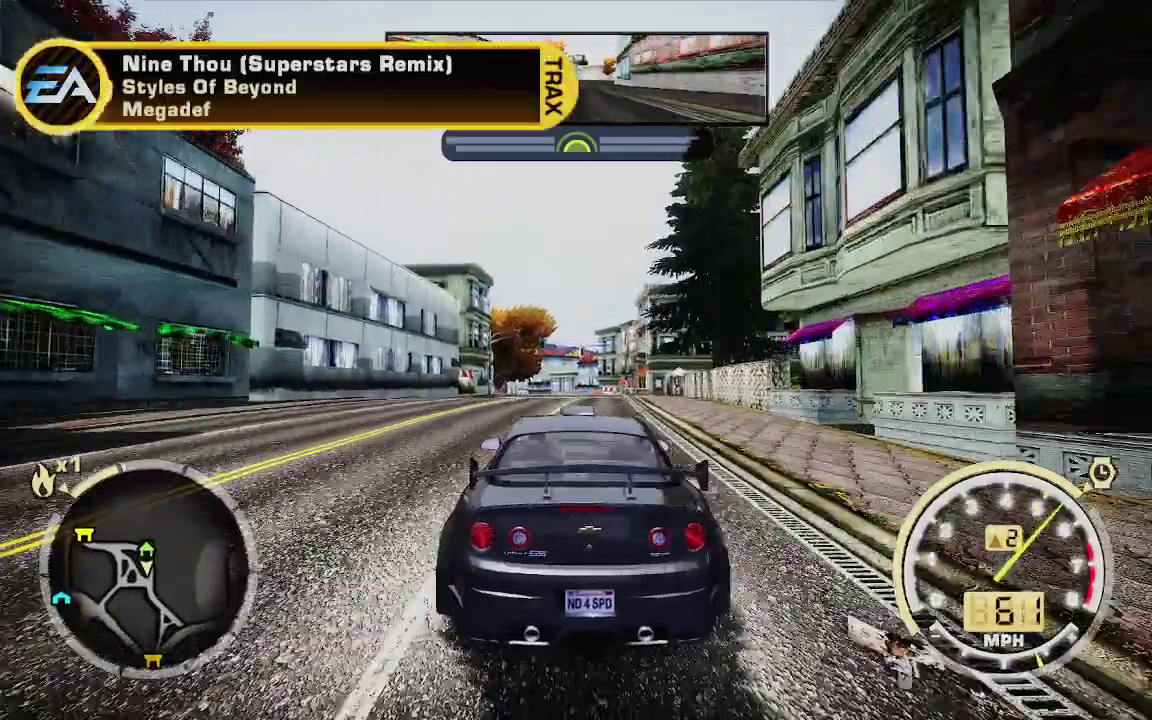
key(Left)
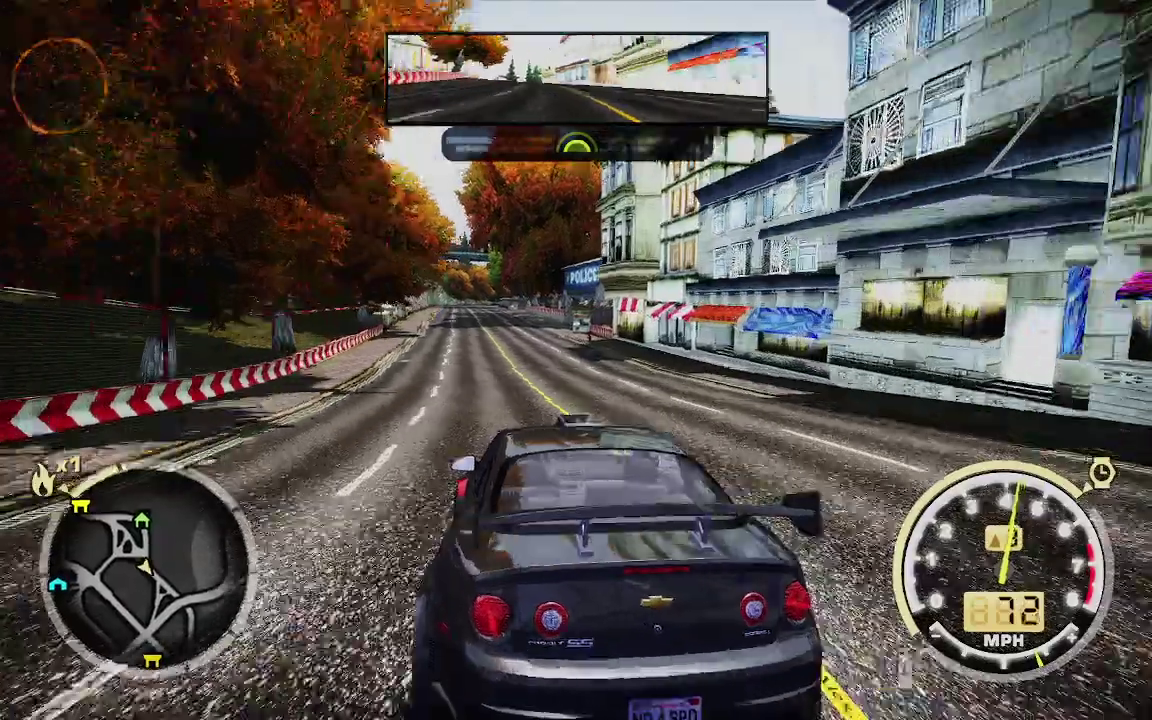
key(Up)
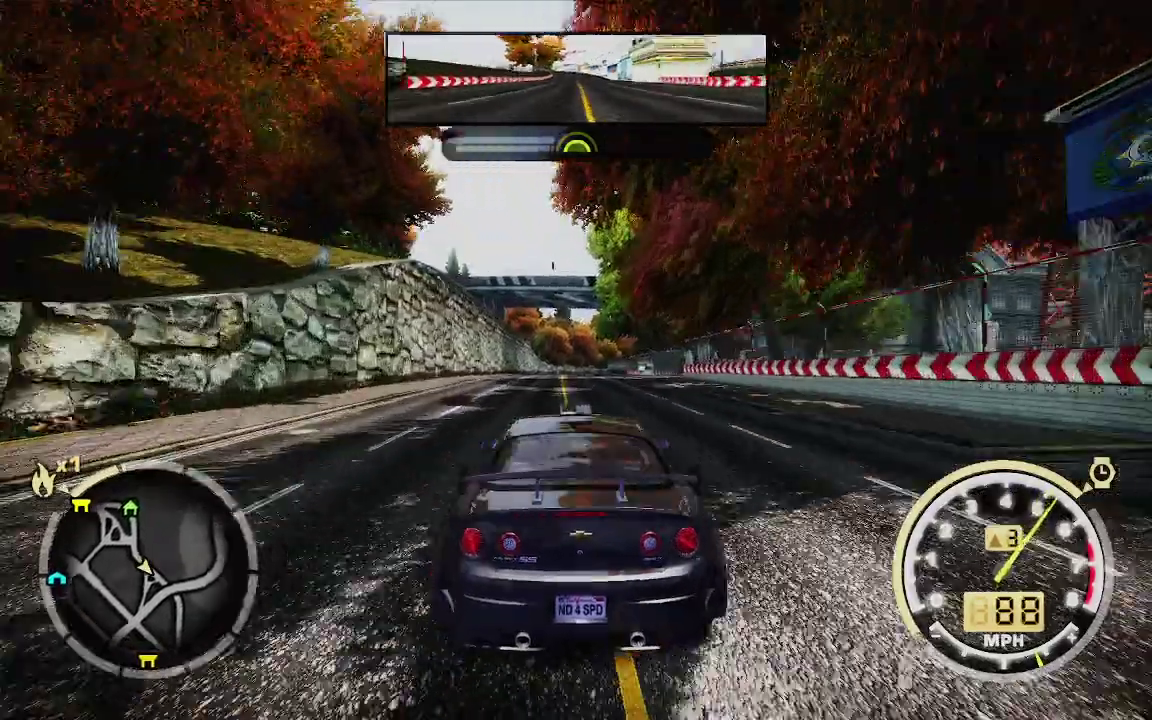
key(Up)
key(Up)
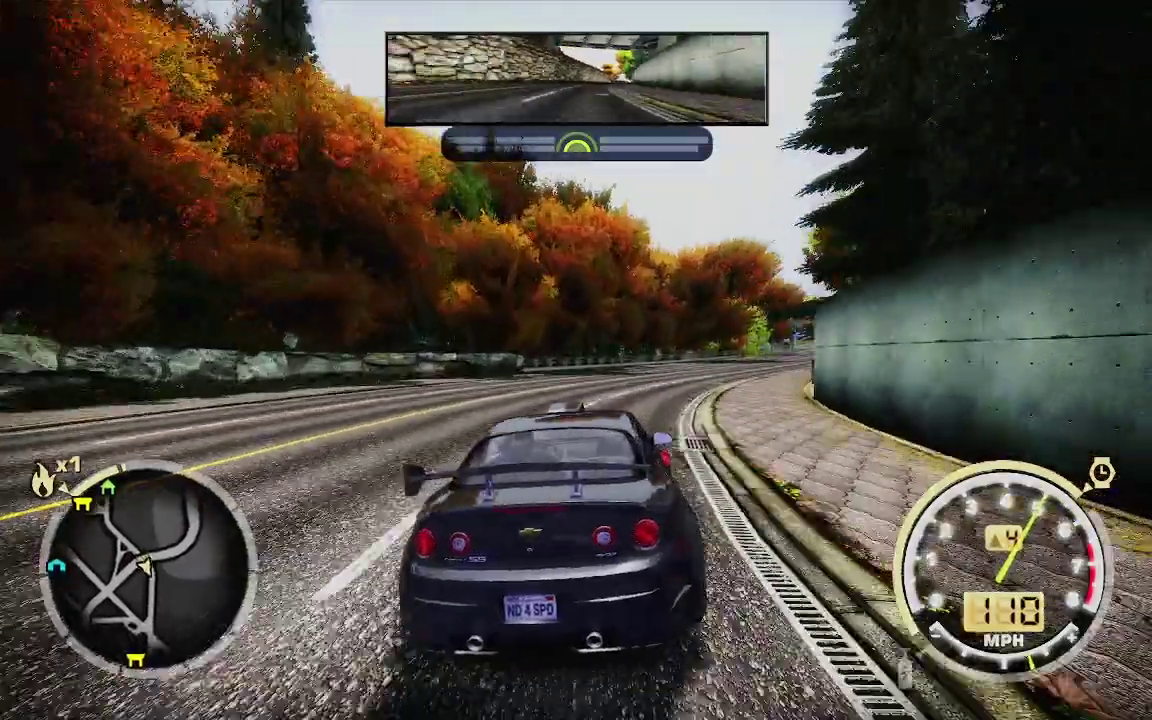